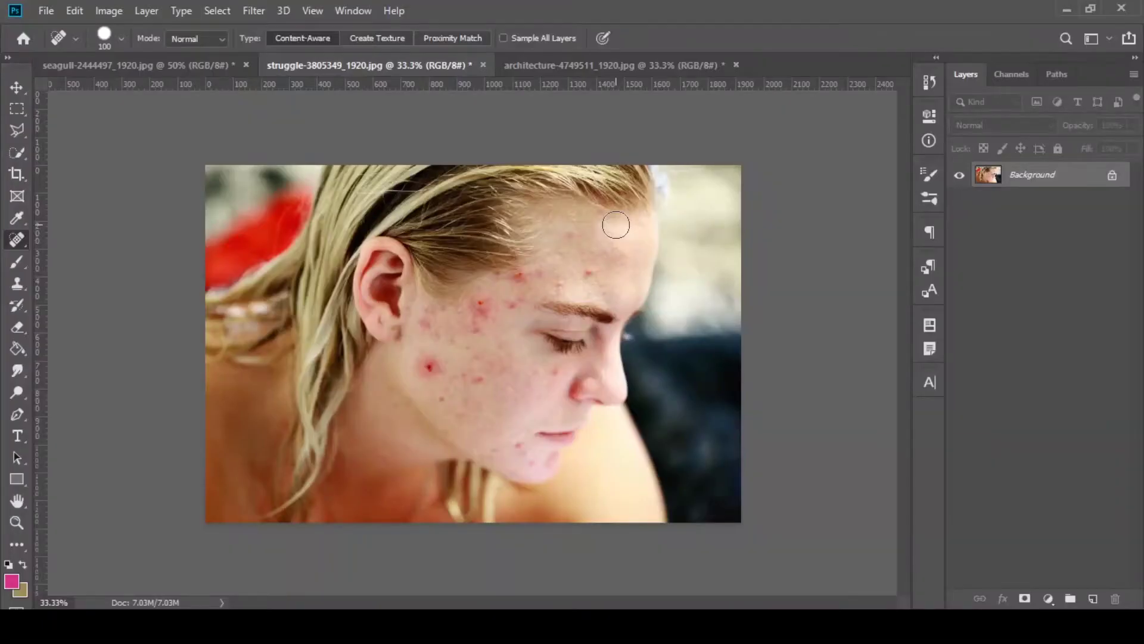
- Select the Spot Healing Brush Tool for retouching the blemished cheek at 200% magnification
{"action": "right_click", "coordinate": [16, 239]}
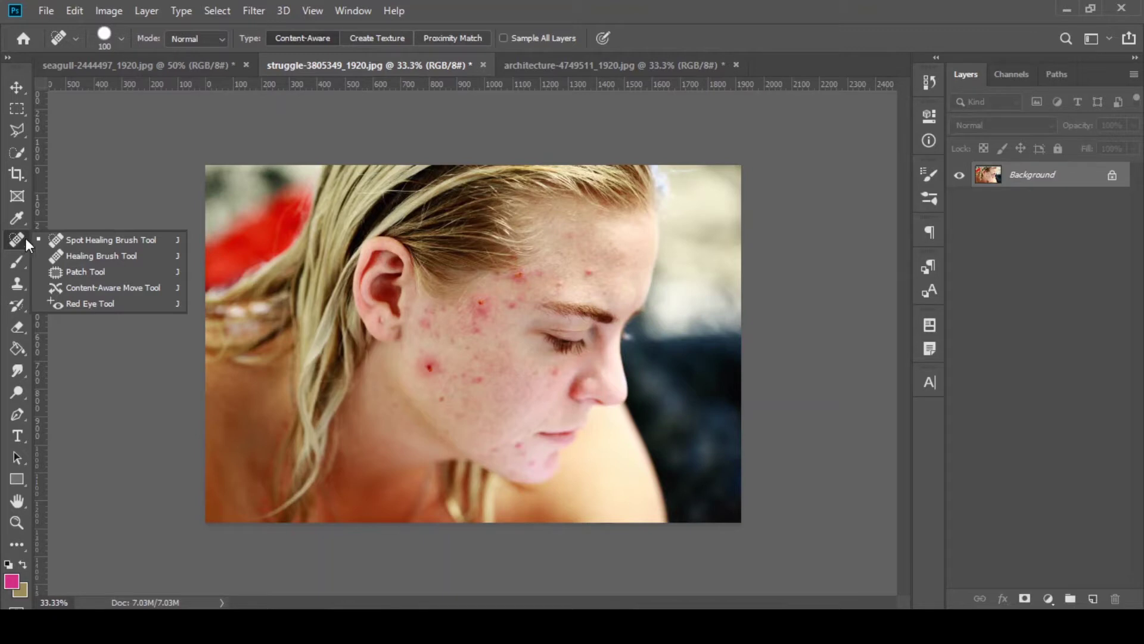
{"action": "left_click", "coordinate": [94, 242]}
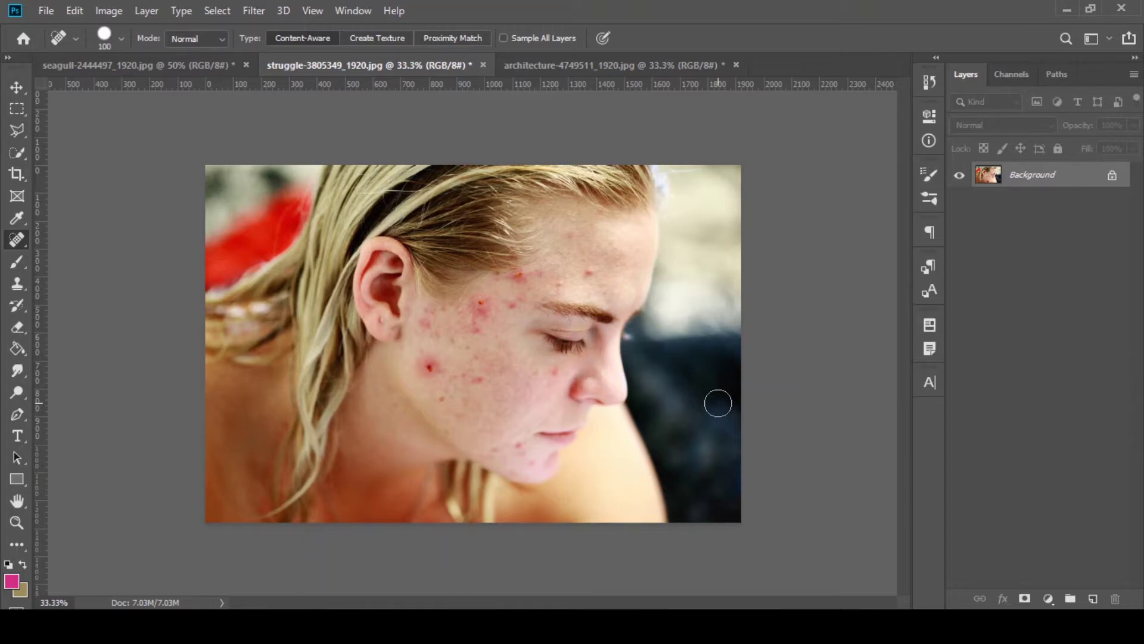
{"action": "key", "text": "ctrl+plus"}
{"action": "key", "text": "ctrl+plus"}
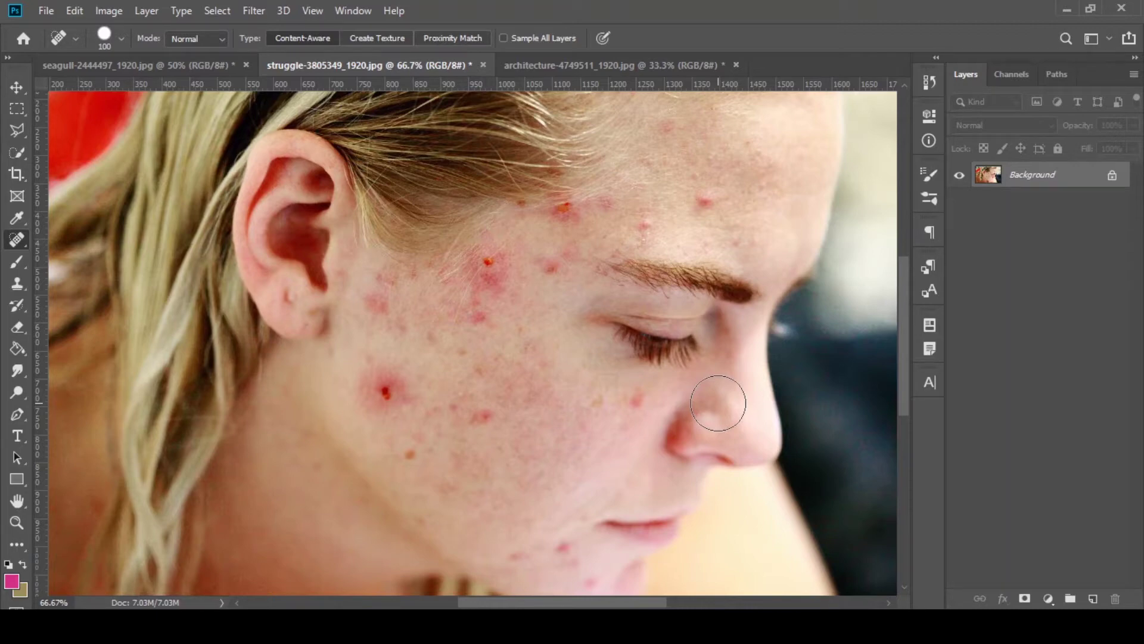
{"action": "key", "text": "ctrl+plus"}
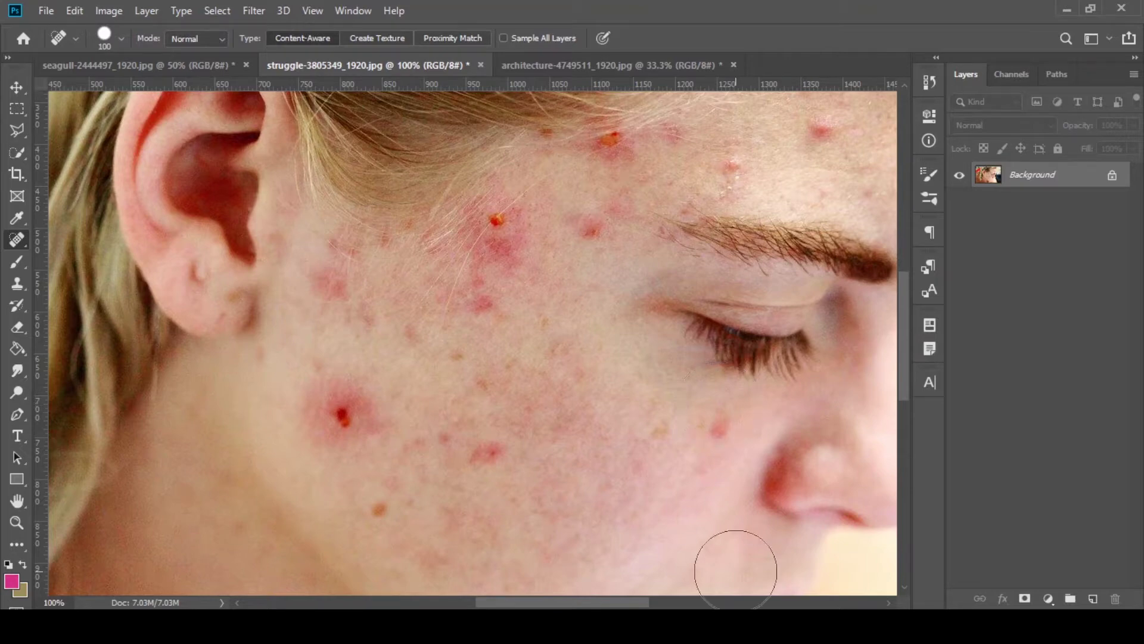
{"action": "left_click", "coordinate": [905, 352]}
{"action": "left_click_drag", "start_coordinate": [905, 350], "coordinate": [905, 363]}
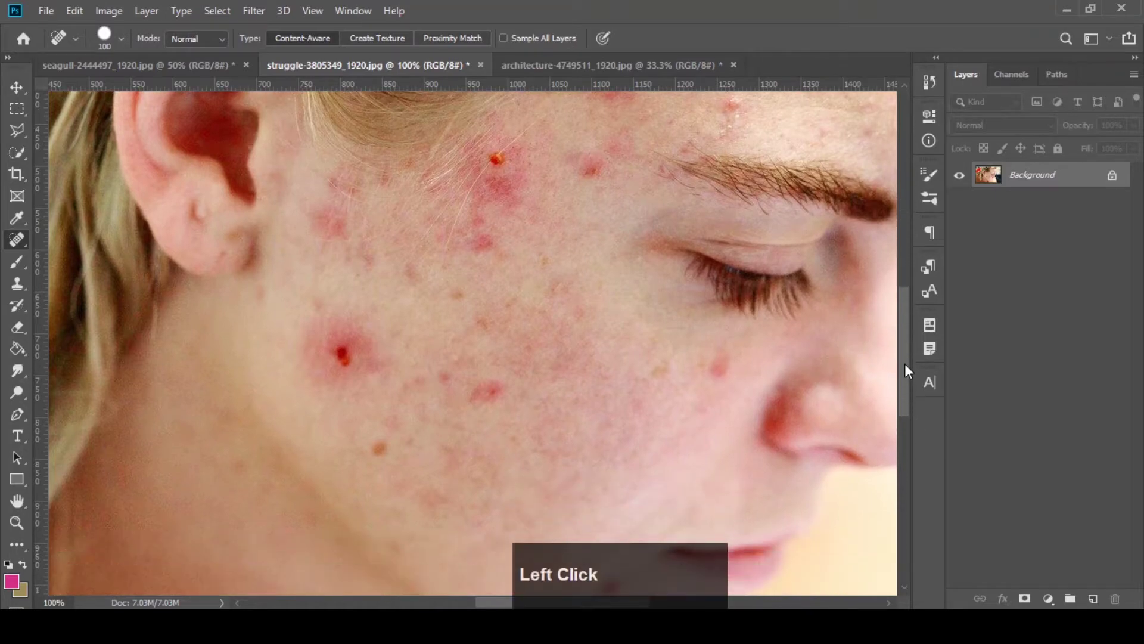
{"action": "key", "text": "ctrl+plus"}
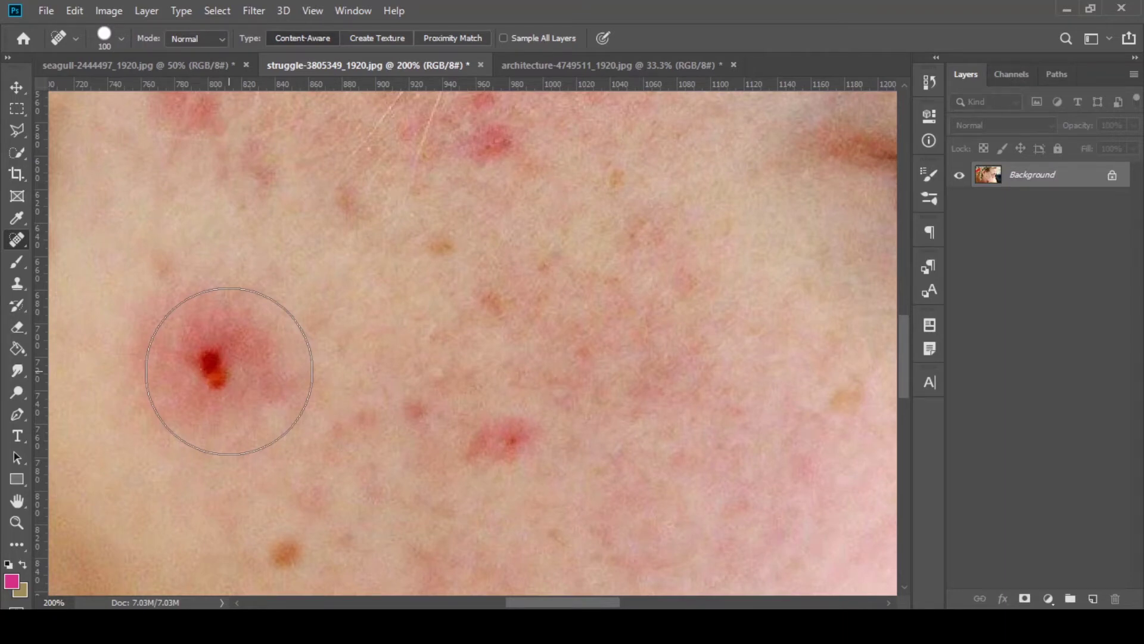
- Set the healing brush size to 125 px and heal the large dark-centred red blemish on the lower cheek
{"action": "key", "text": "bracketleft"}
{"action": "key", "text": "bracketleft"}
{"action": "key", "text": "bracketleft"}
{"action": "key", "text": "bracketleft"}
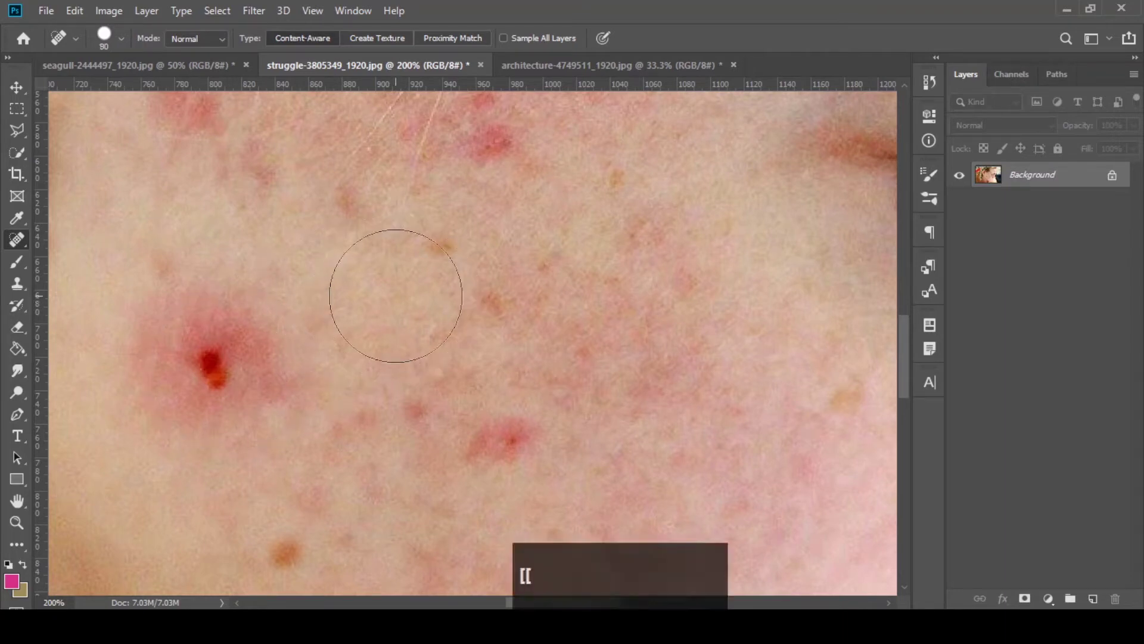
{"action": "key", "text": "bracketleft"}
{"action": "key", "text": "bracketleft"}
{"action": "key", "text": "bracketright"}
{"action": "key", "text": "bracketright"}
{"action": "key", "text": "bracketright"}
{"action": "key", "text": "bracketright"}
{"action": "key", "text": "bracketright"}
{"action": "key", "text": "bracketright"}
{"action": "key", "text": "bracketright"}
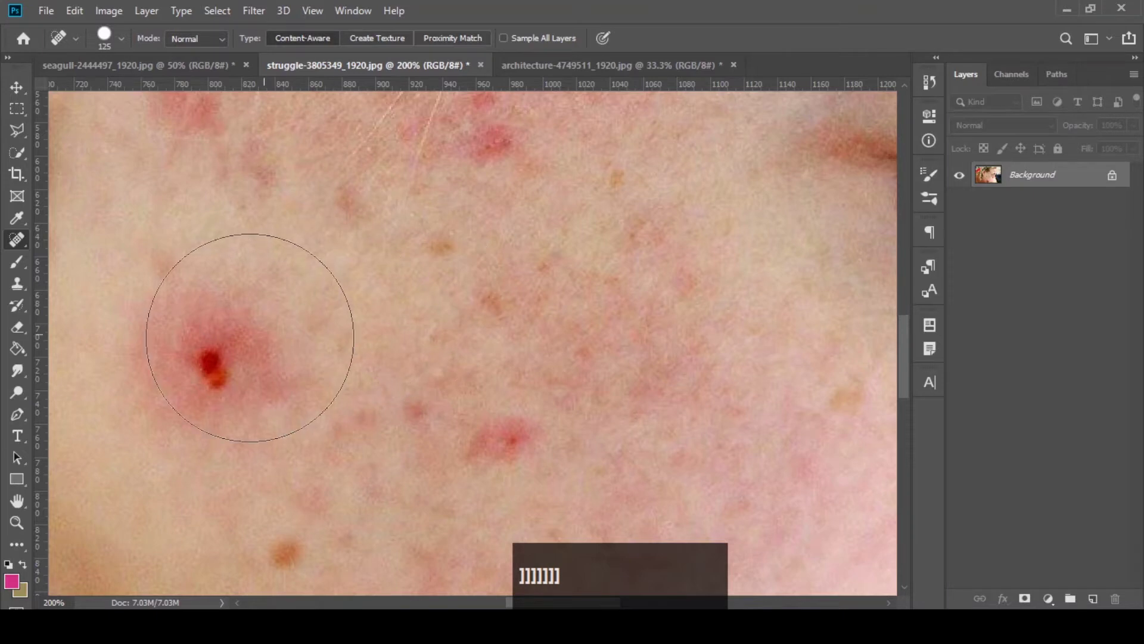
{"action": "key", "text": "bracketleft"}
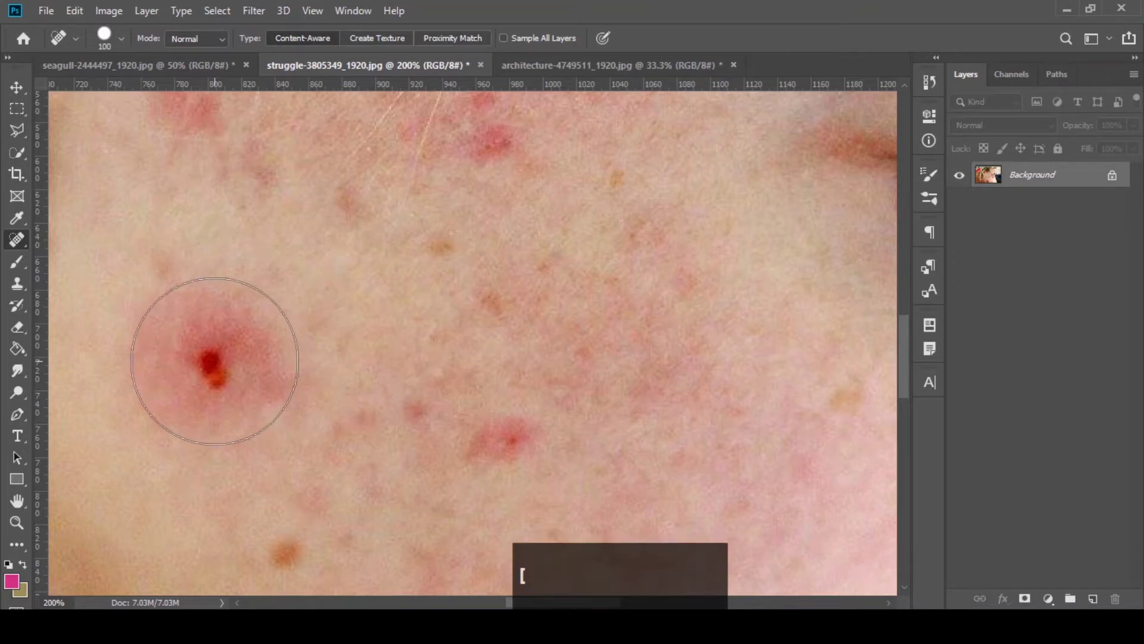
{"action": "key", "text": "bracketright"}
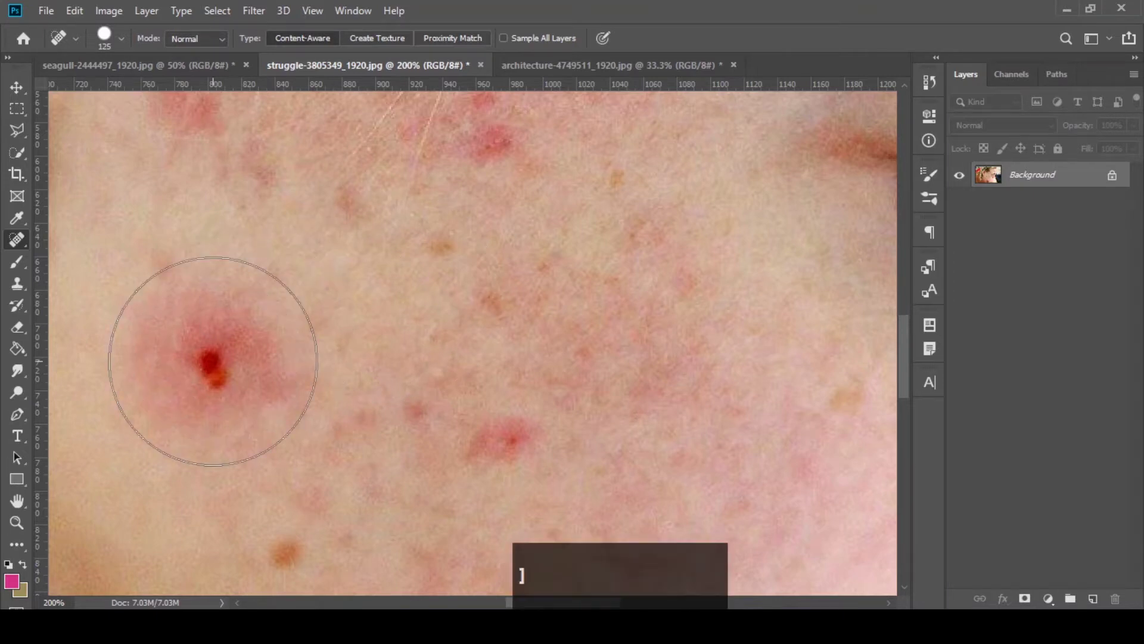
{"action": "left_click", "coordinate": [213, 361]}
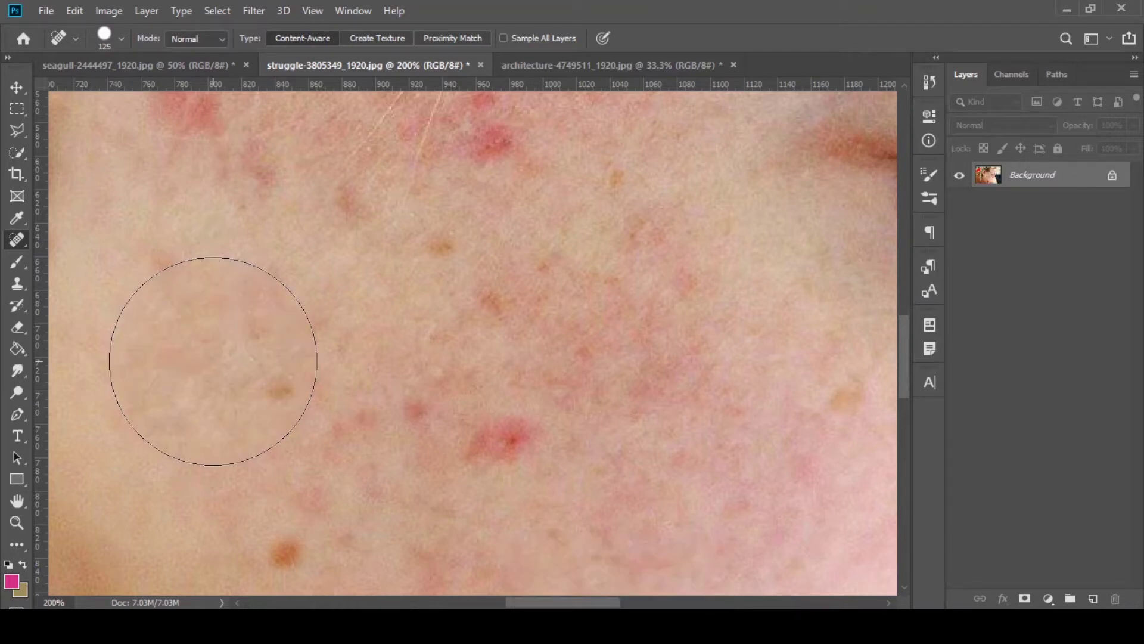
- Heal the red spots on the mid-cheek, below the hairline and near the ear with the Content-Aware type
{"action": "scroll", "coordinate": [230, 384], "scroll_direction": "down", "scroll_amount": 3}
{"action": "scroll", "coordinate": [230, 389], "scroll_direction": "up", "scroll_amount": 3}
{"action": "left_click", "coordinate": [518, 420]}
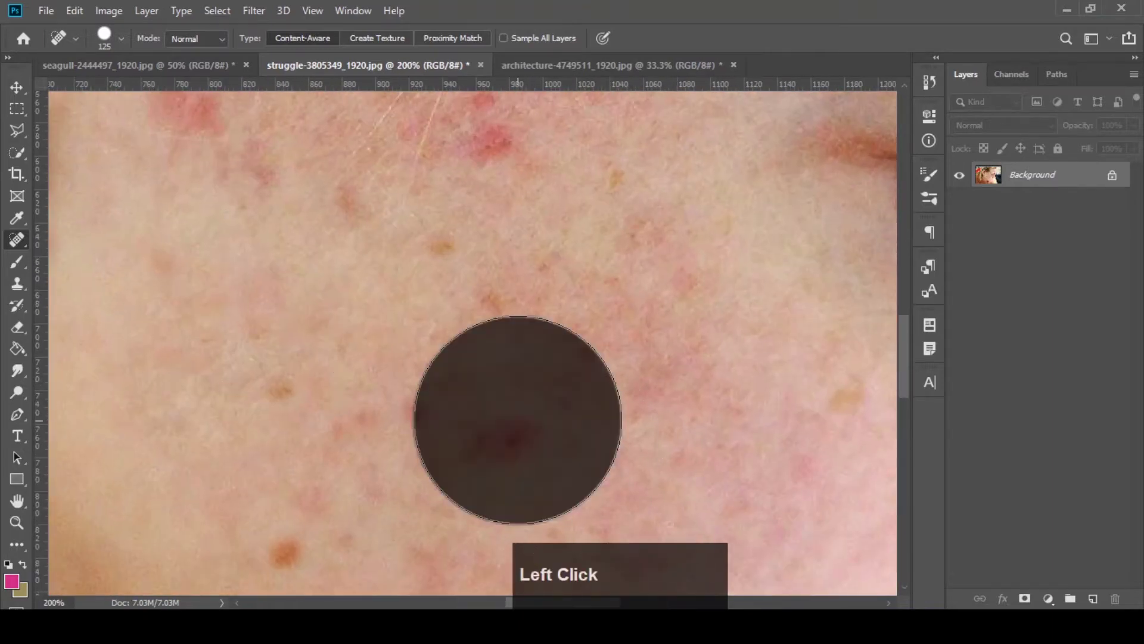
{"action": "left_click_drag", "start_coordinate": [904, 356], "coordinate": [904, 332]}
{"action": "left_click", "coordinate": [473, 280]}
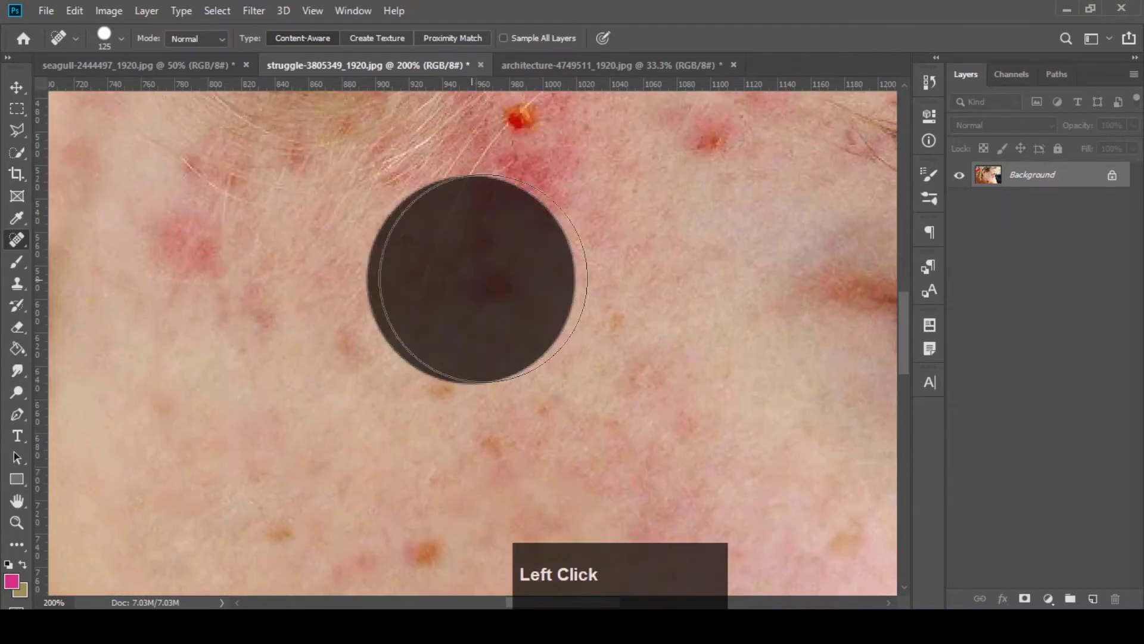
{"action": "left_click", "coordinate": [524, 170]}
{"action": "left_click", "coordinate": [205, 265]}
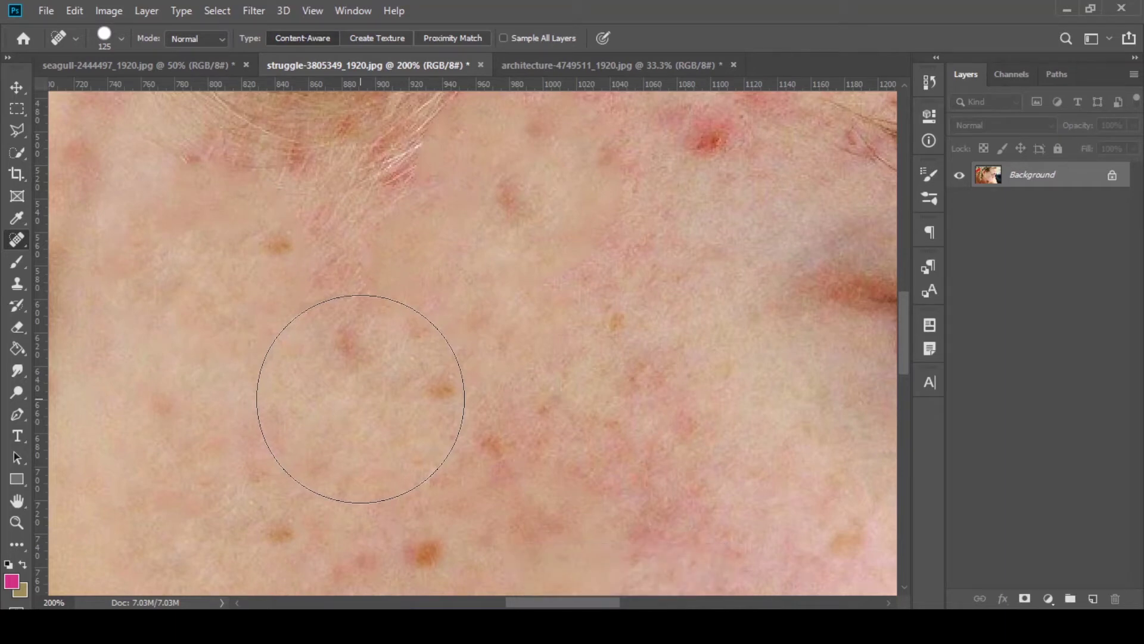
- Undo the healing strokes on the cheek, back to the untouched large blemish
{"action": "key", "text": "ctrl+z"}
{"action": "key", "text": "ctrl+z"}
{"action": "key", "text": "ctrl+z"}
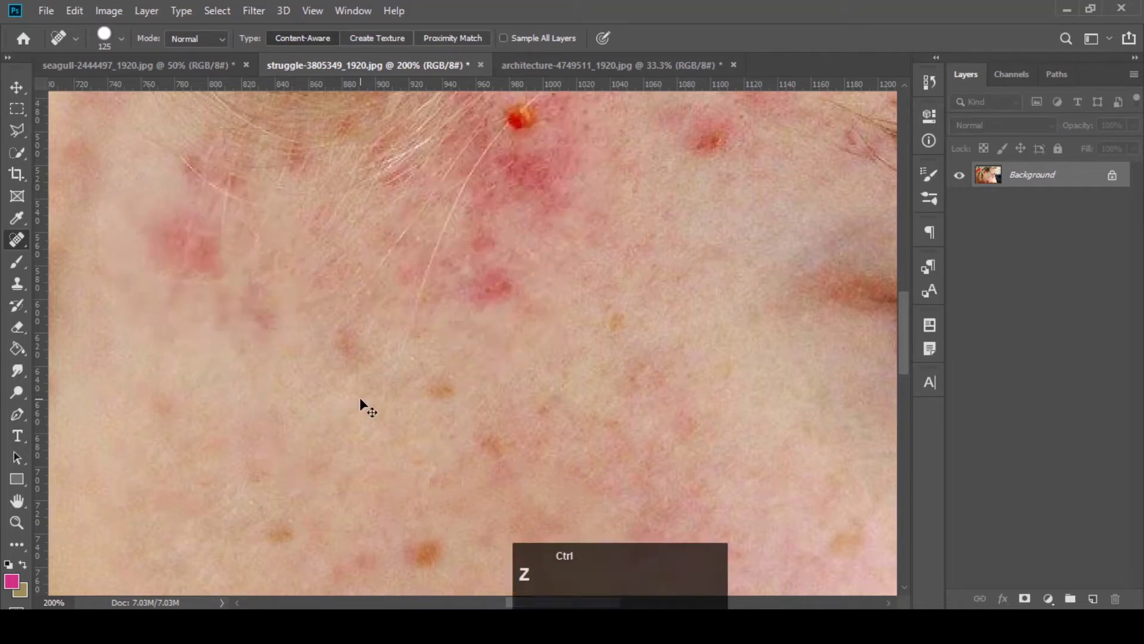
{"action": "key", "text": "ctrl+z"}
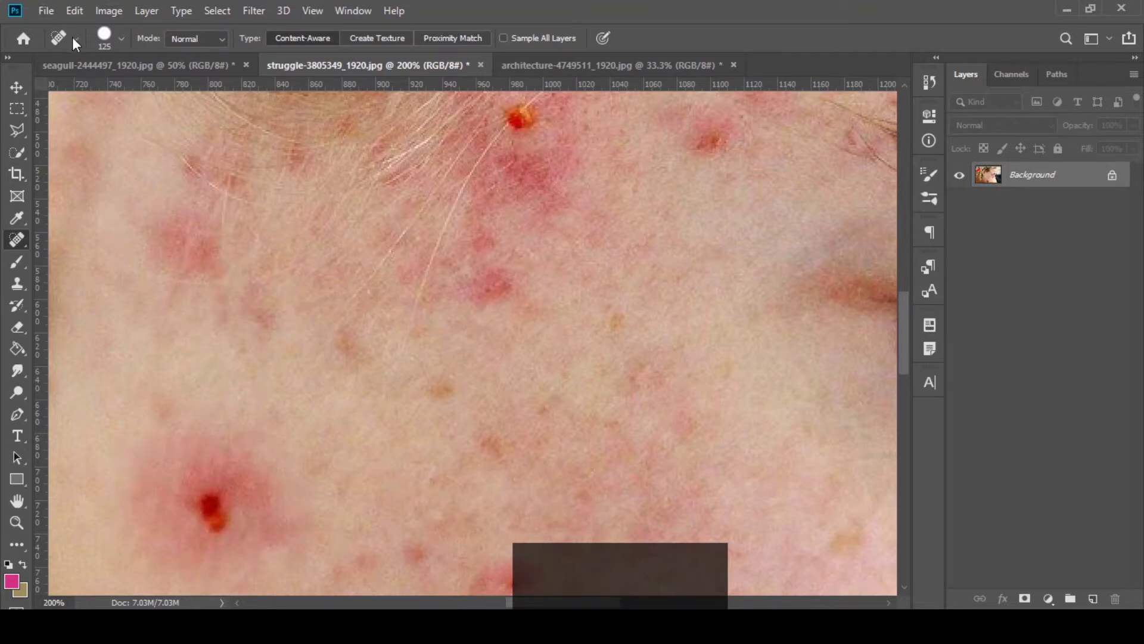
- Lower the healing brush hardness to its minimum and heal the large red blemish on the lower cheek
{"action": "left_click", "coordinate": [122, 37]}
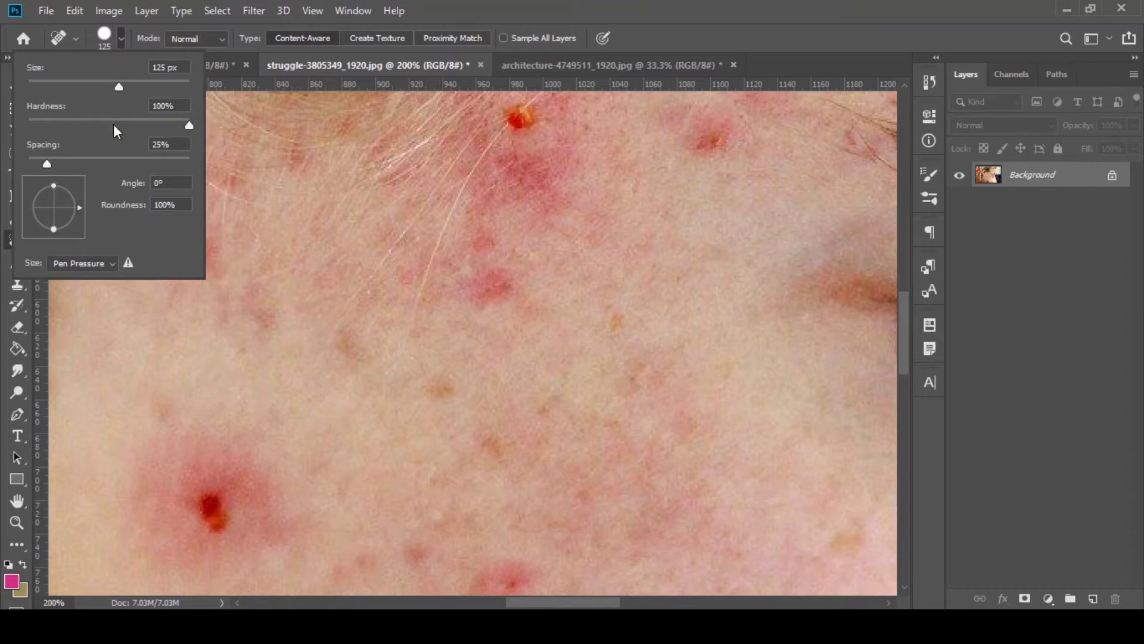
{"action": "left_click_drag", "start_coordinate": [113, 124], "coordinate": [14, 120]}
{"action": "left_click", "coordinate": [121, 38]}
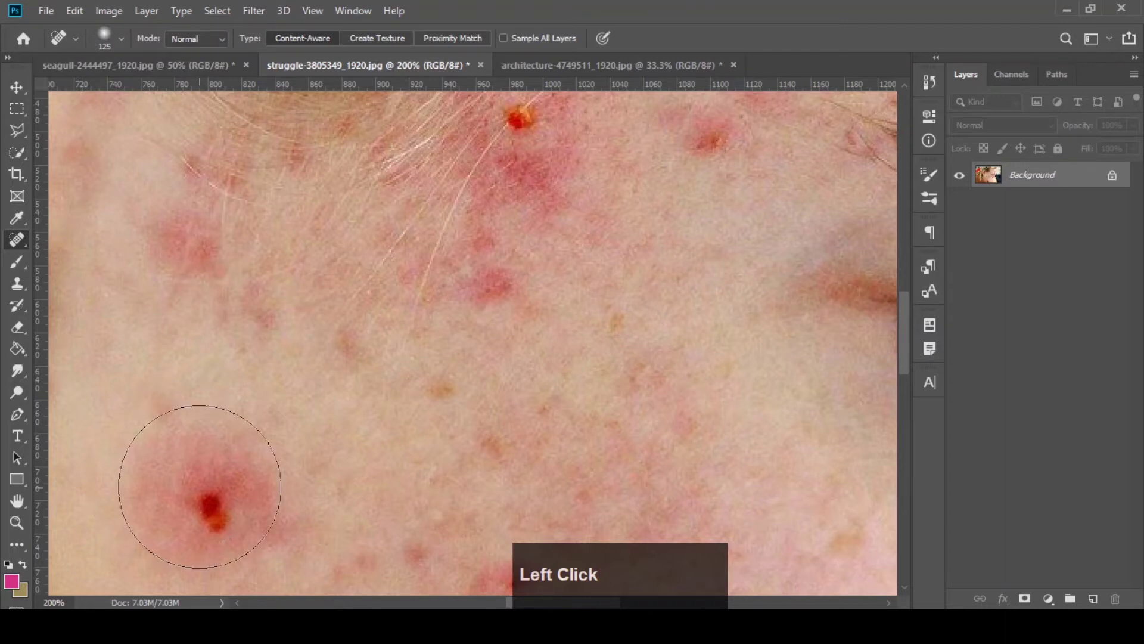
{"action": "left_click_drag", "start_coordinate": [209, 499], "coordinate": [211, 502]}
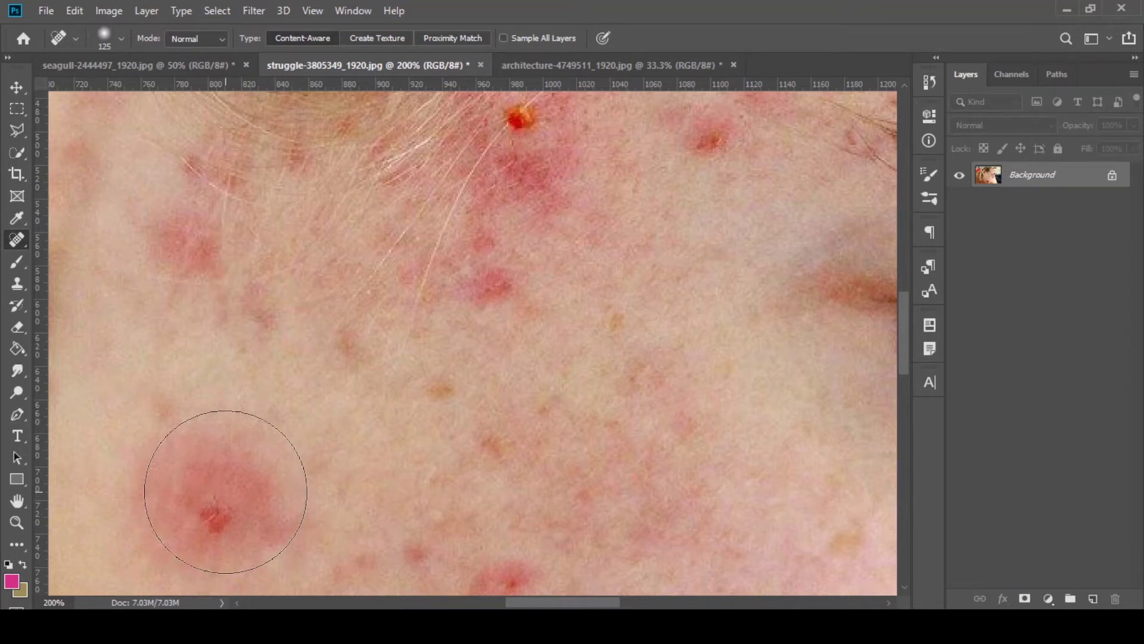
{"action": "key", "text": "ctrl"}
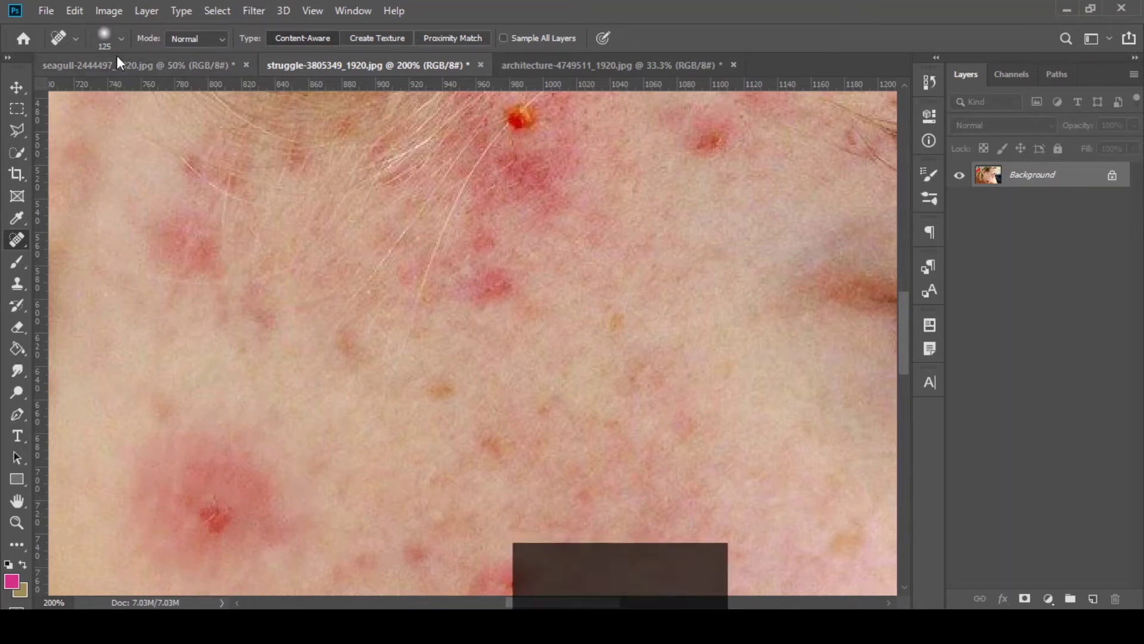
- Raise the healing brush hardness to its maximum and choose the Normal blending mode
{"action": "left_click", "coordinate": [121, 38]}
{"action": "left_click_drag", "start_coordinate": [29, 124], "coordinate": [224, 116]}
{"action": "left_click", "coordinate": [121, 38]}
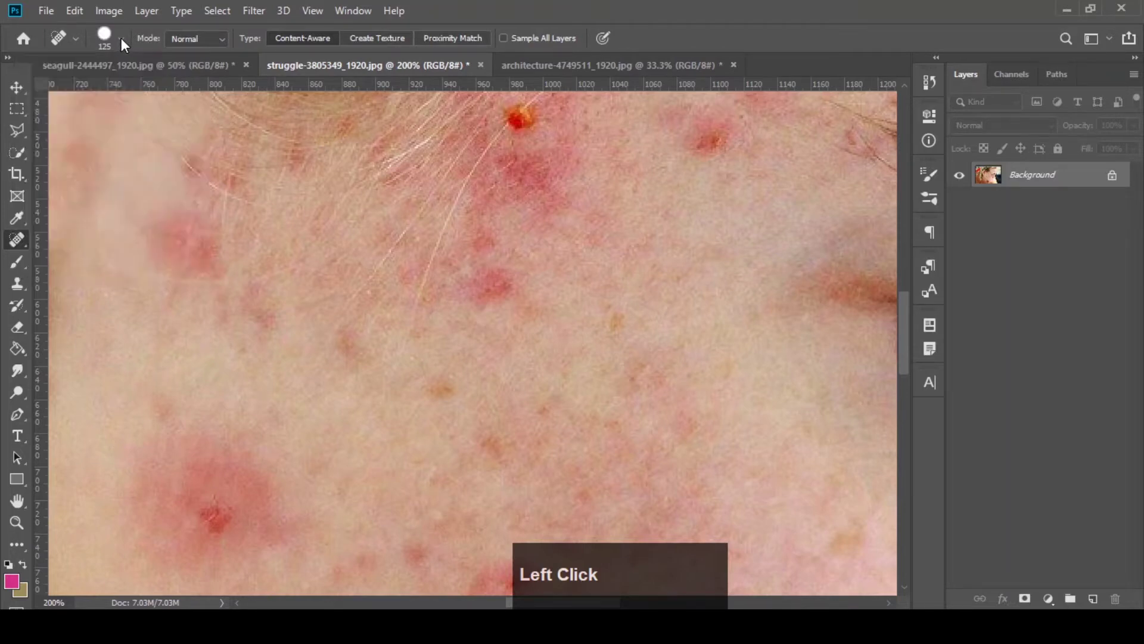
{"action": "left_click", "coordinate": [199, 38]}
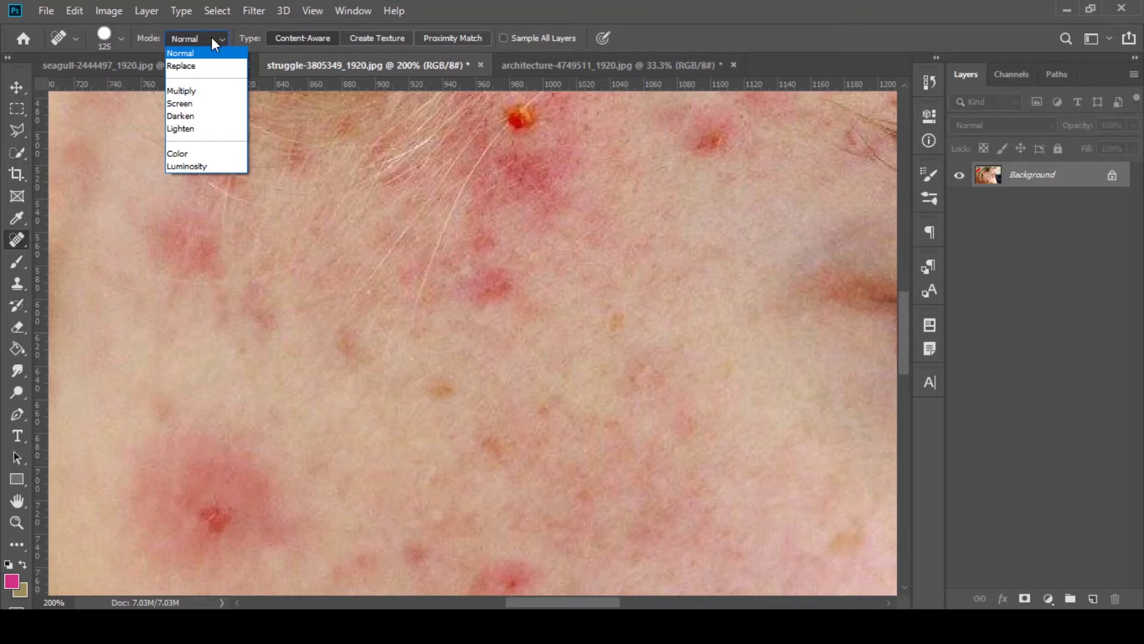
{"action": "left_click", "coordinate": [222, 55]}
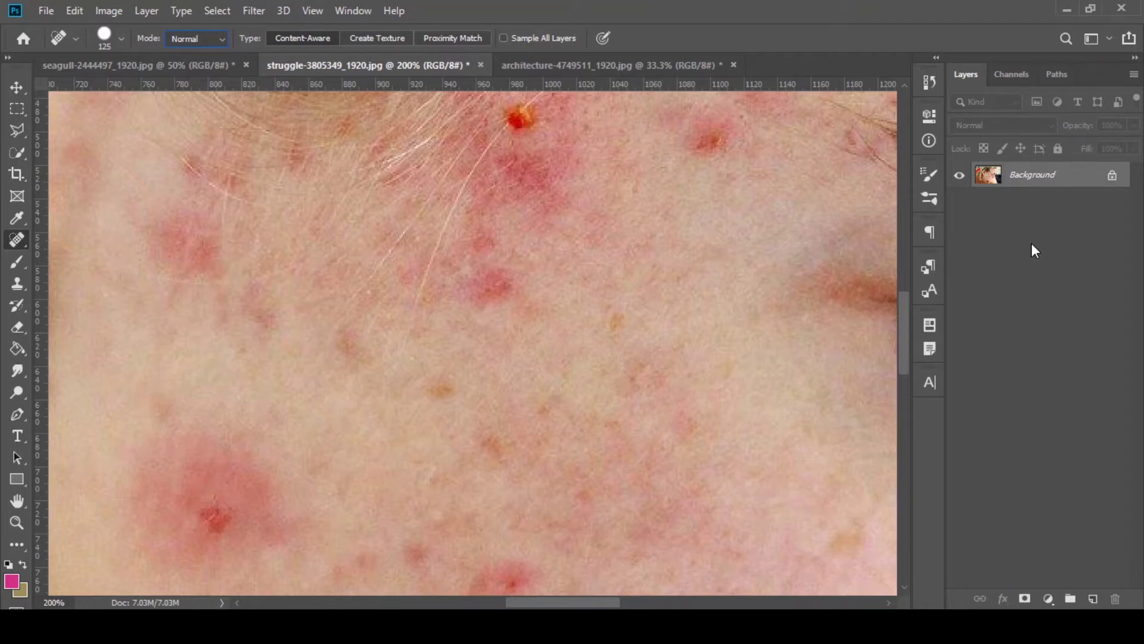
- Examine the blemishes on the face at several magnifications between 66.67% and 300%
{"action": "key", "text": "ctrl+minus"}
{"action": "key", "text": "ctrl+minus"}
{"action": "key", "text": "ctrl+minus"}
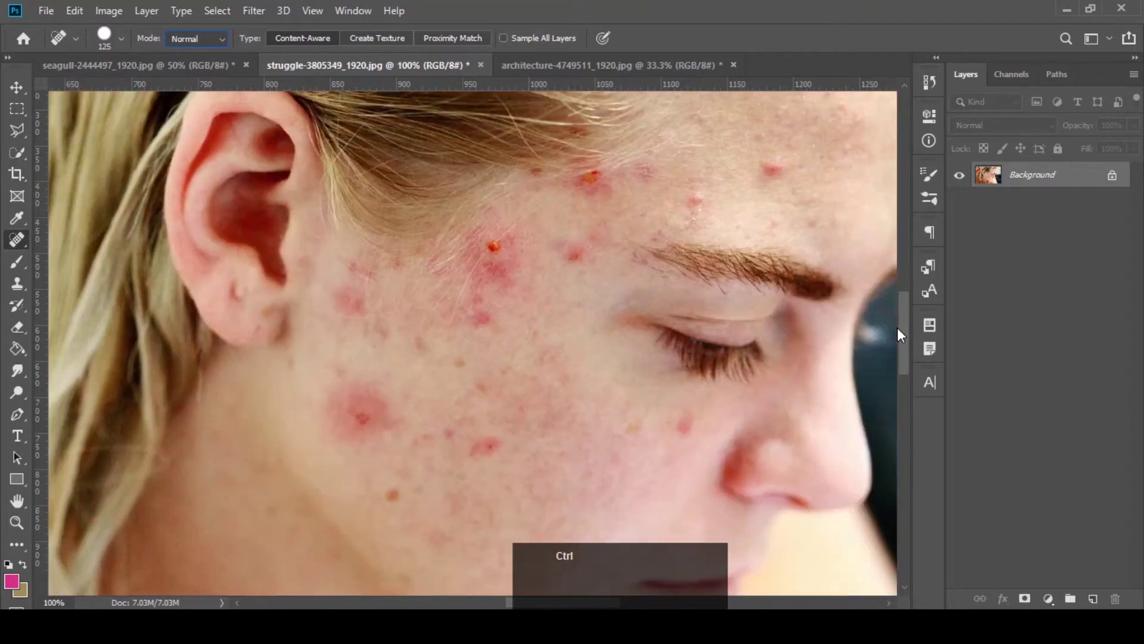
{"action": "key", "text": "ctrl+plus"}
{"action": "key", "text": "ctrl+plus"}
{"action": "key", "text": "ctrl+plus"}
{"action": "key", "text": "ctrl+plus"}
{"action": "key", "text": "ctrl+plus"}
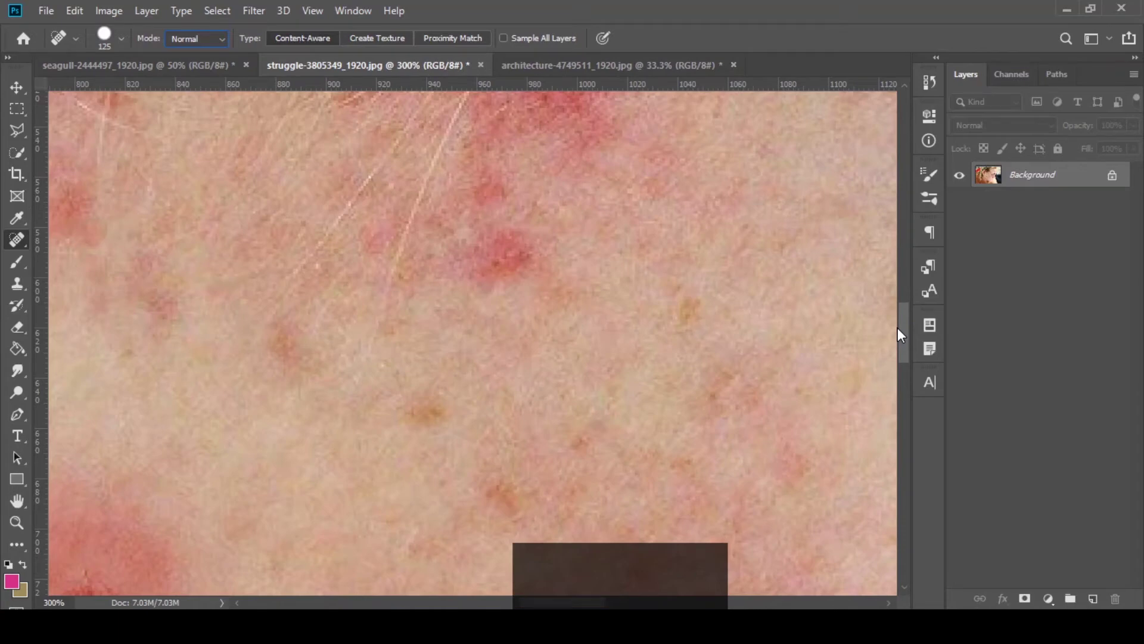
{"action": "key", "text": "ctrl+minus"}
{"action": "key", "text": "ctrl+minus"}
{"action": "key", "text": "ctrl+minus"}
{"action": "key", "text": "ctrl+minus"}
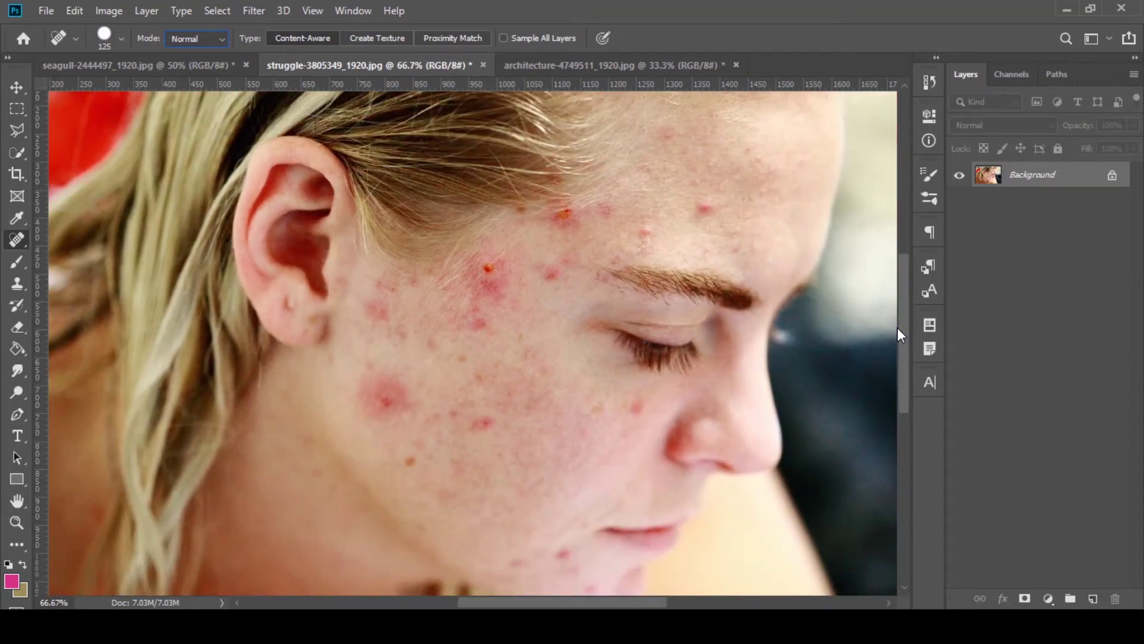
{"action": "key", "text": "ctrl+plus"}
{"action": "key", "text": "ctrl+plus"}
{"action": "key", "text": "ctrl+plus"}
{"action": "key", "text": "ctrl+minus"}
{"action": "key", "text": "ctrl+minus"}
{"action": "key", "text": "ctrl+minus"}
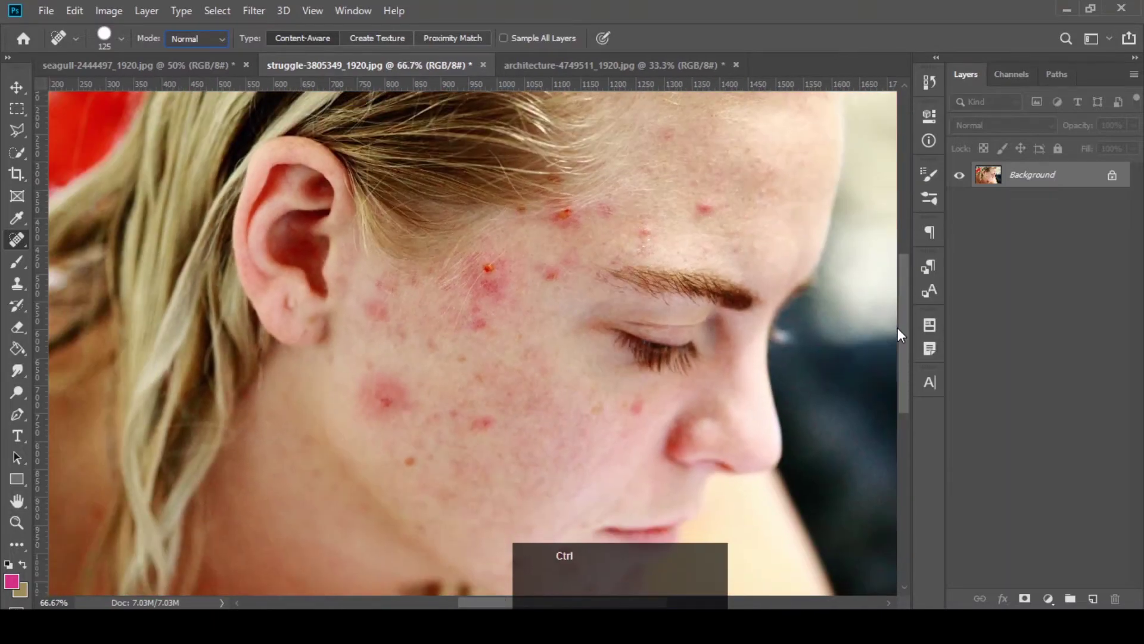
- Set the healing type to Proximity Match and try to reduce the brush size over the blemishes below the hairline
{"action": "key", "text": "ctrl+plus"}
{"action": "key", "text": "ctrl+plus"}
{"action": "left_click_drag", "start_coordinate": [902, 336], "coordinate": [899, 304]}
{"action": "left_click", "coordinate": [460, 36]}
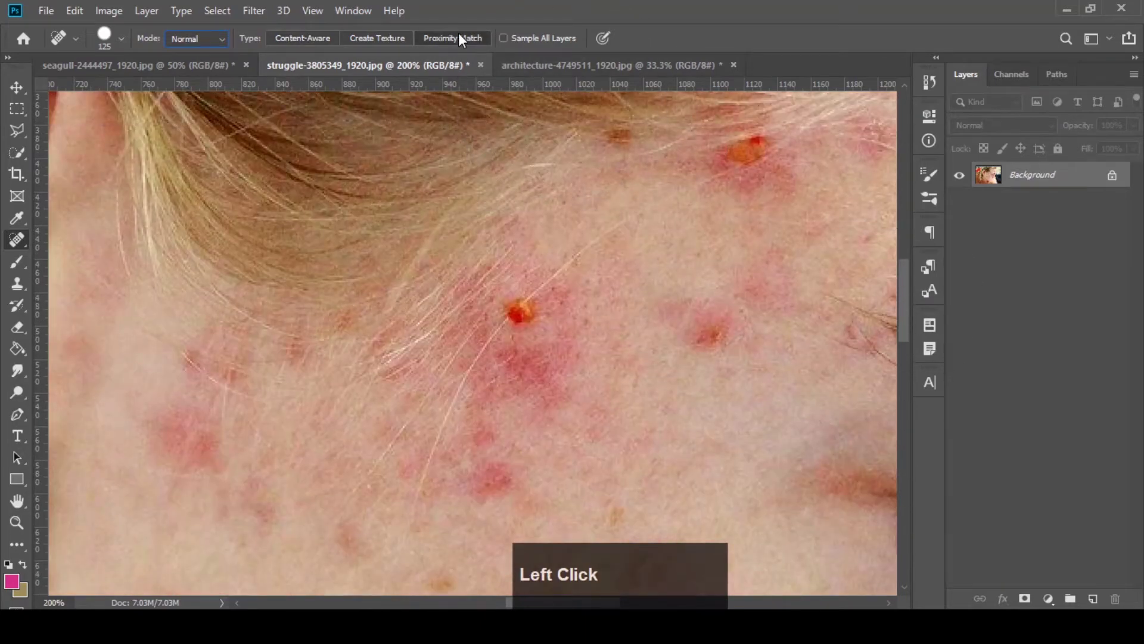
{"action": "key", "text": "bracketleft"}
{"action": "key", "text": "bracketleft"}
{"action": "key", "text": "bracketleft"}
{"action": "key", "text": "bracketleft"}
{"action": "key", "text": "bracketleft"}
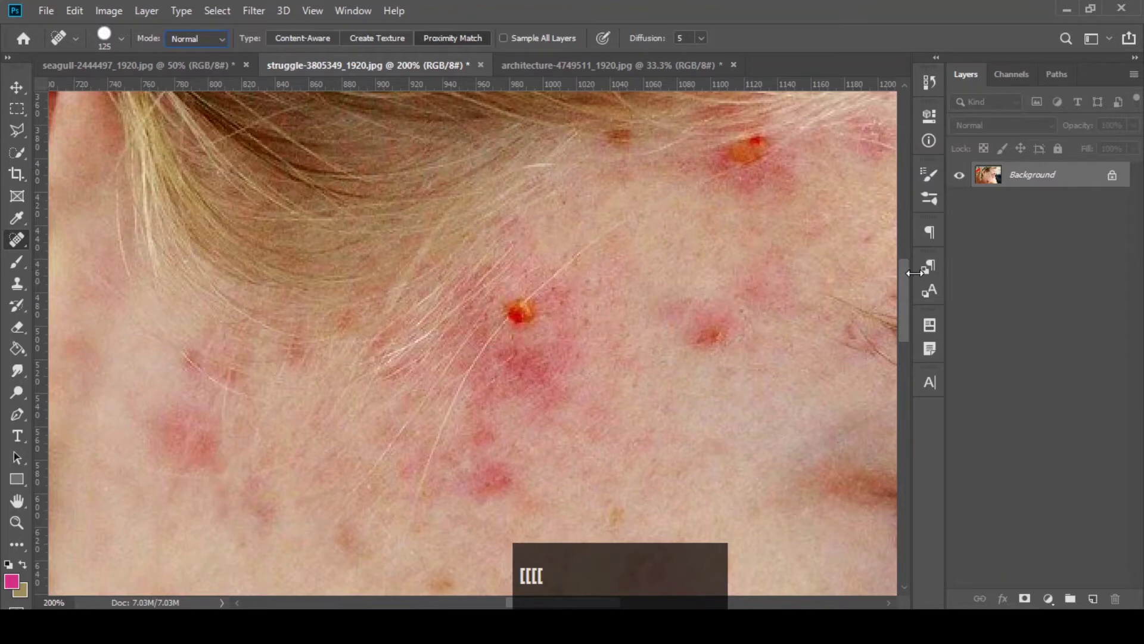
{"action": "left_click_drag", "start_coordinate": [902, 278], "coordinate": [905, 289]}
{"action": "key", "text": "bracketleft"}
{"action": "key", "text": "bracketleft"}
{"action": "key", "text": "bracketleft"}
{"action": "key", "text": "bracketleft"}
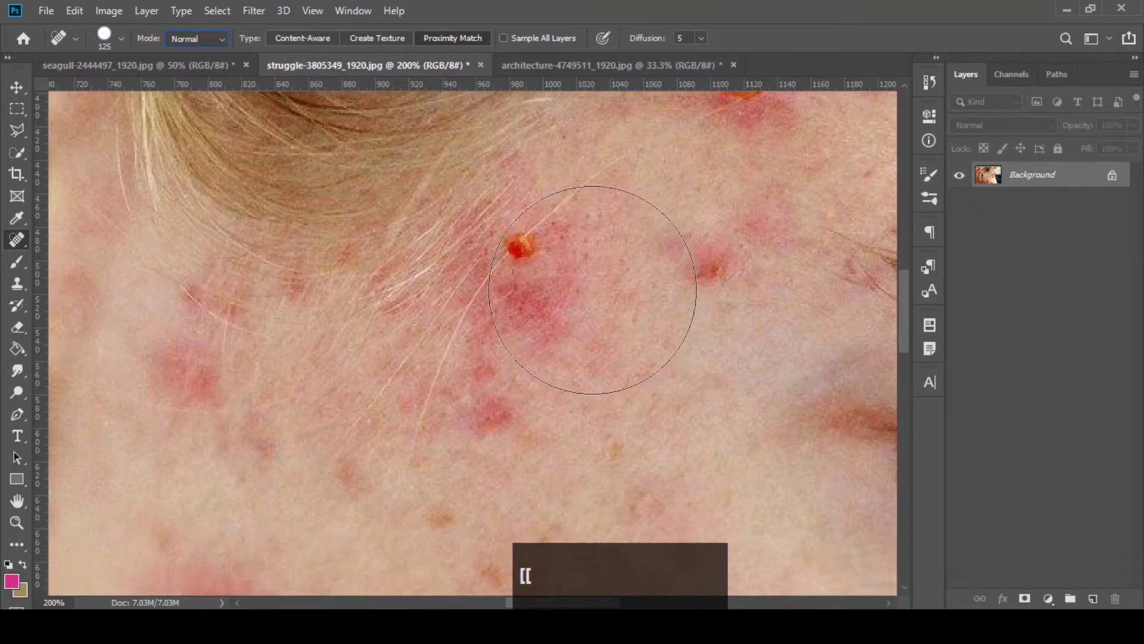
{"action": "left_click", "coordinate": [1007, 179]}
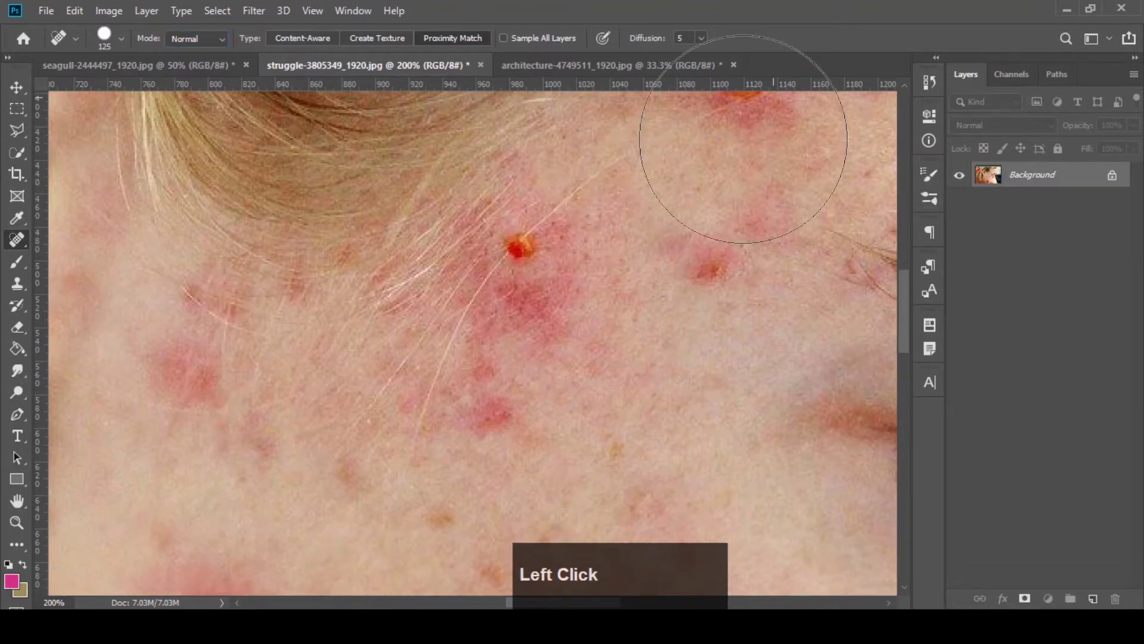
- Reduce the healing brush to 60 px, try healing the bright red-orange blemish below the hairline, and undo that stroke
{"action": "key", "text": "bracketleft"}
{"action": "key", "text": "bracketleft"}
{"action": "key", "text": "bracketleft"}
{"action": "key", "text": "bracketleft"}
{"action": "key", "text": "bracketleft"}
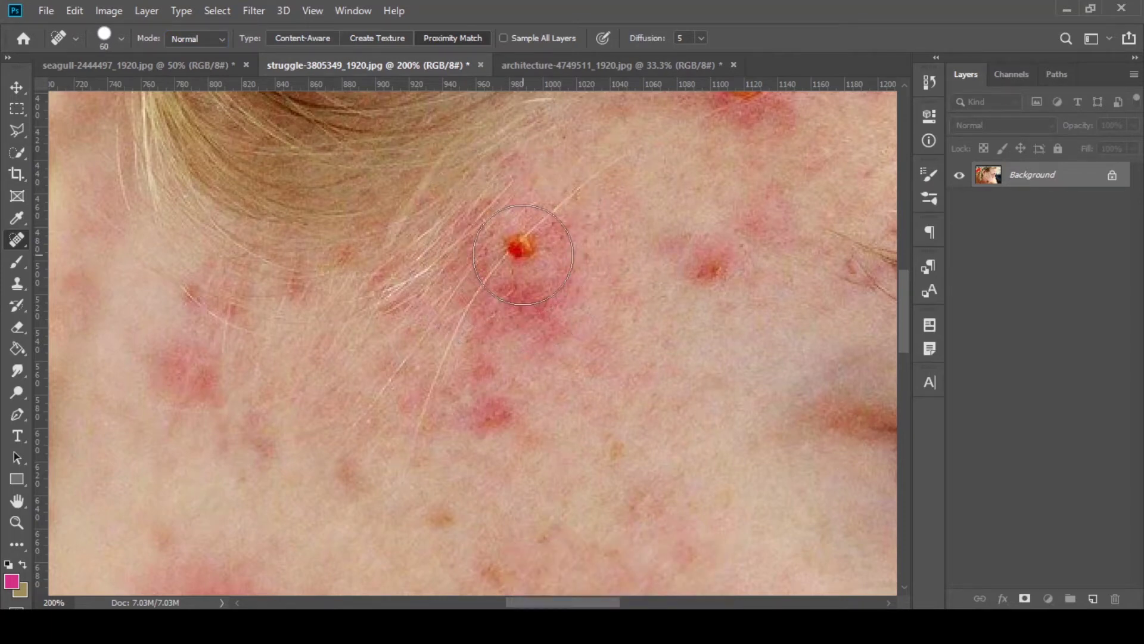
{"action": "left_click", "coordinate": [522, 255]}
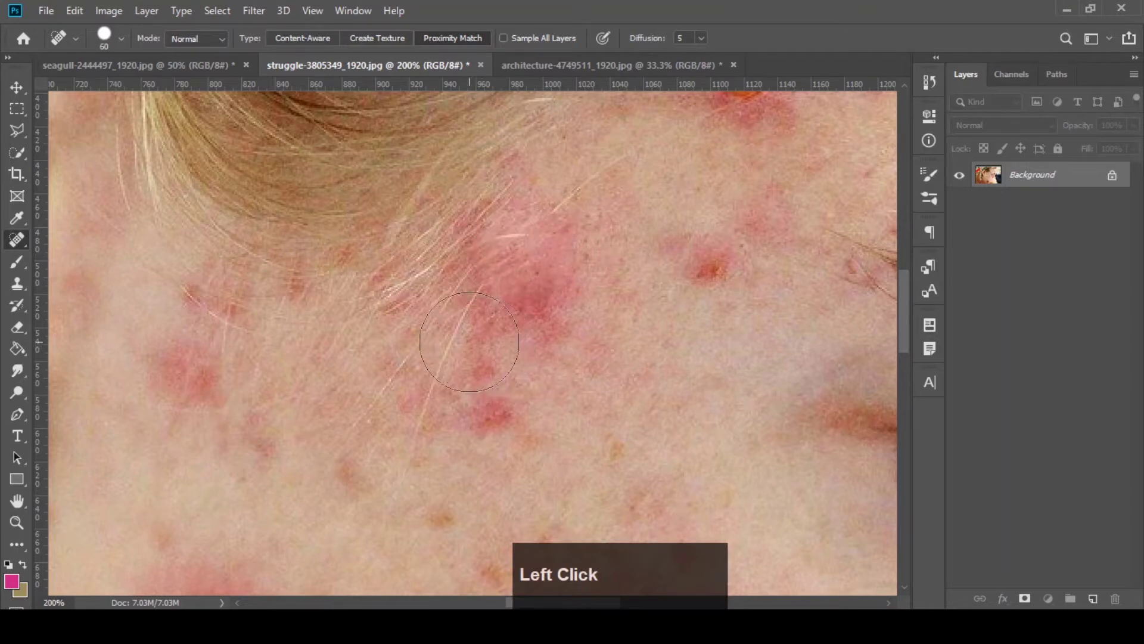
{"action": "key", "text": "ctrl+z"}
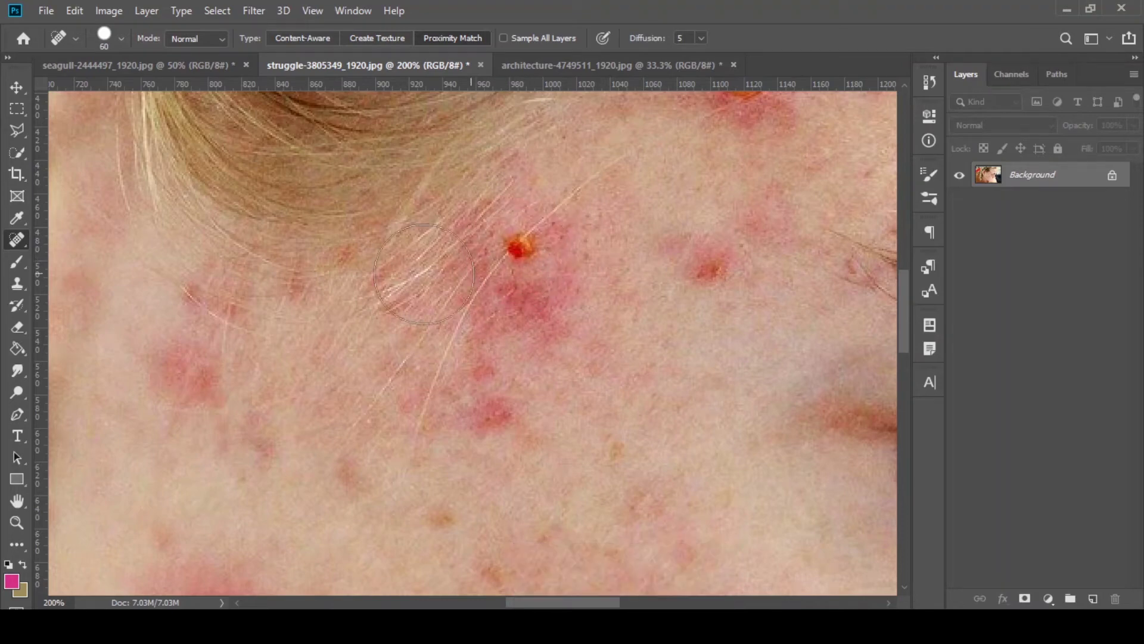
- Add a new layer above the Background and enlarge the Brush tool to 60 px
{"action": "left_click", "coordinate": [13, 262]}
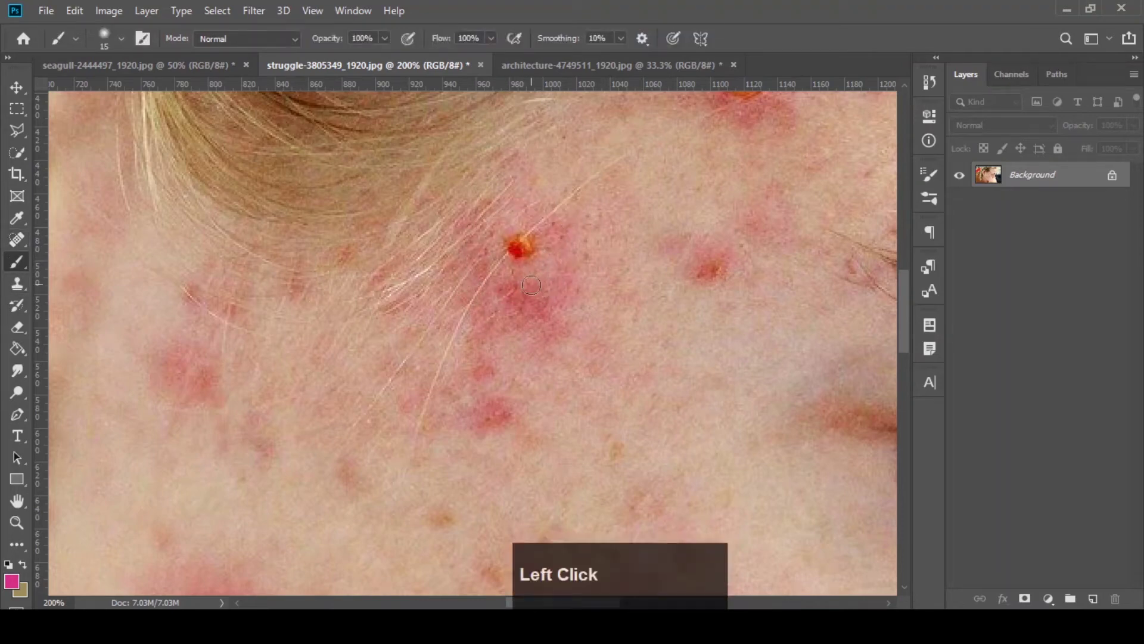
{"action": "key", "text": "bracketright"}
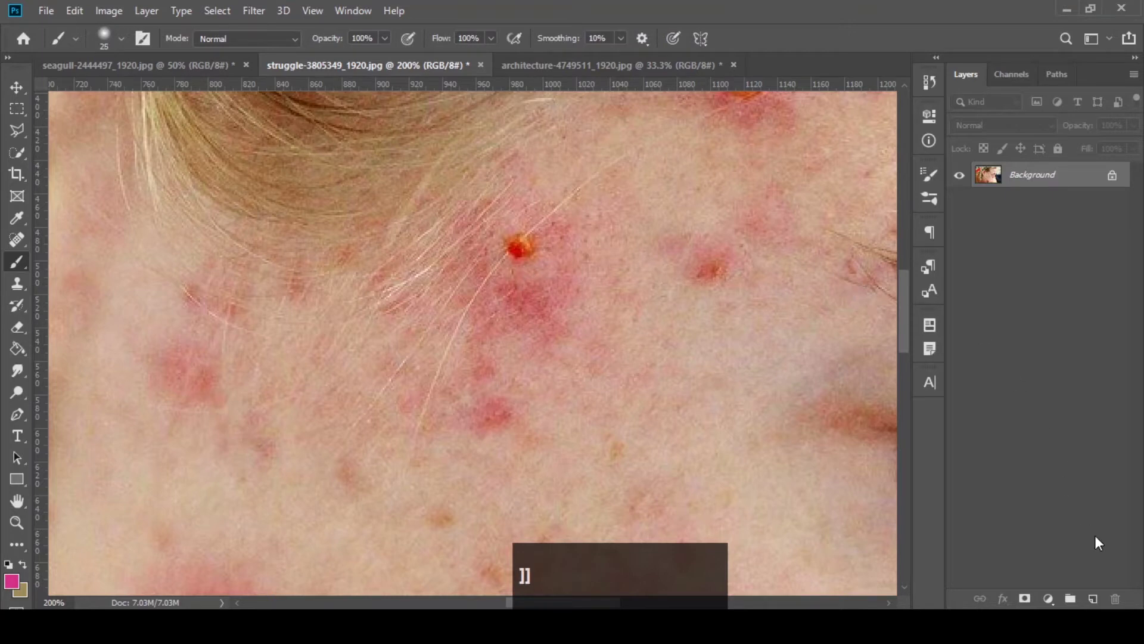
{"action": "left_click", "coordinate": [1094, 597]}
{"action": "key", "text": "bracketright"}
{"action": "key", "text": "bracketright"}
{"action": "key", "text": "bracketright"}
{"action": "key", "text": "bracketright"}
{"action": "key", "text": "bracketright"}
{"action": "key", "text": "bracketright"}
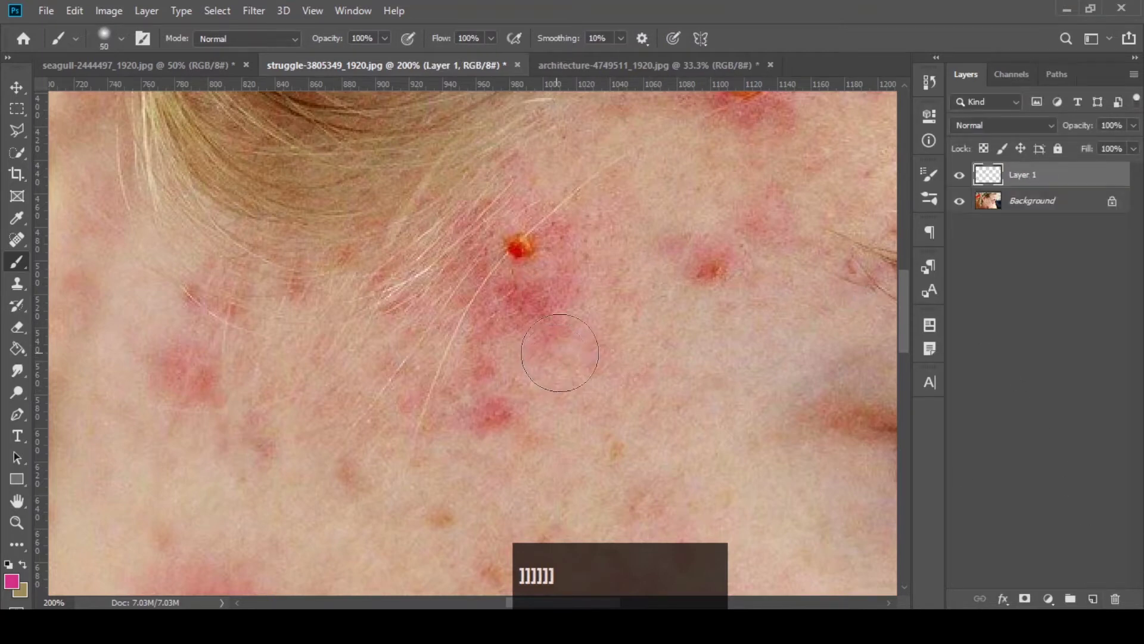
- Undo a soft-edged test dab, raise the brush hardness to maximum and paint a pink dot over the bright red-orange blemish
{"action": "left_click", "coordinate": [562, 345]}
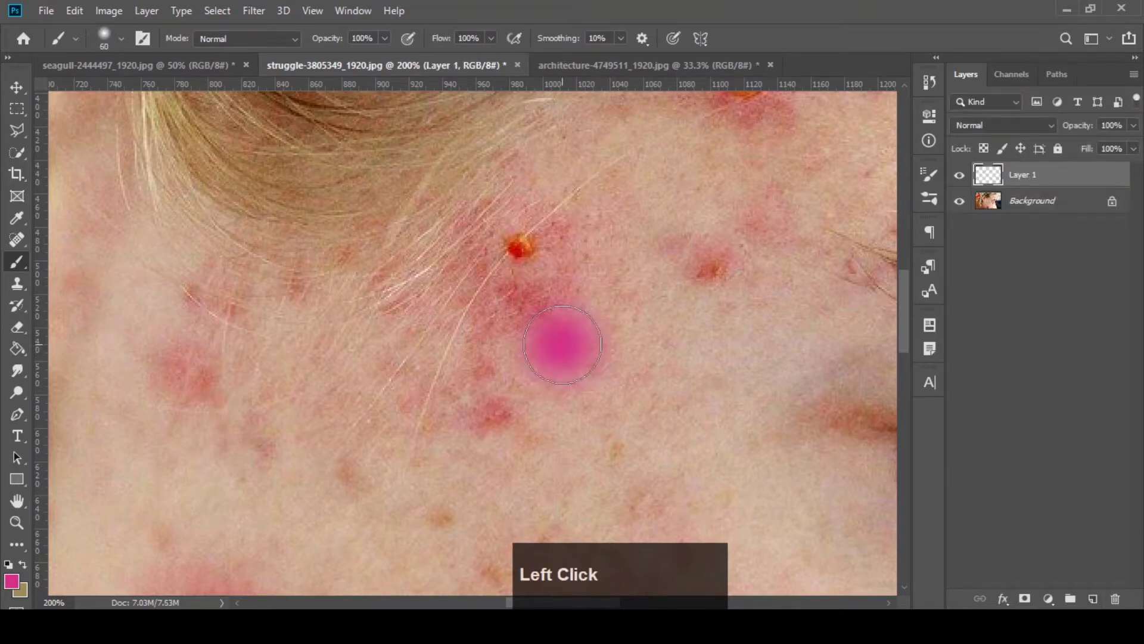
{"action": "key", "text": "ctrl+z"}
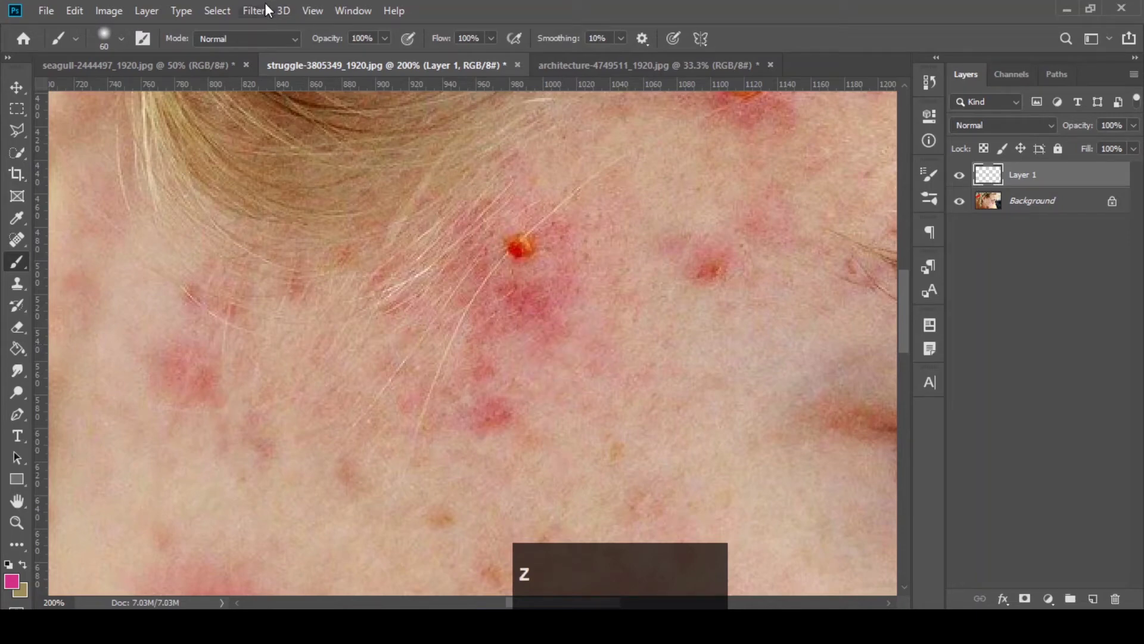
{"action": "left_click", "coordinate": [122, 41]}
{"action": "mouse_move", "coordinate": [132, 129]}
{"action": "left_mouse_down"}
{"action": "mouse_move", "coordinate": [210, 130]}
{"action": "mouse_move", "coordinate": [248, 116]}
{"action": "left_mouse_up"}
{"action": "left_click", "coordinate": [121, 39]}
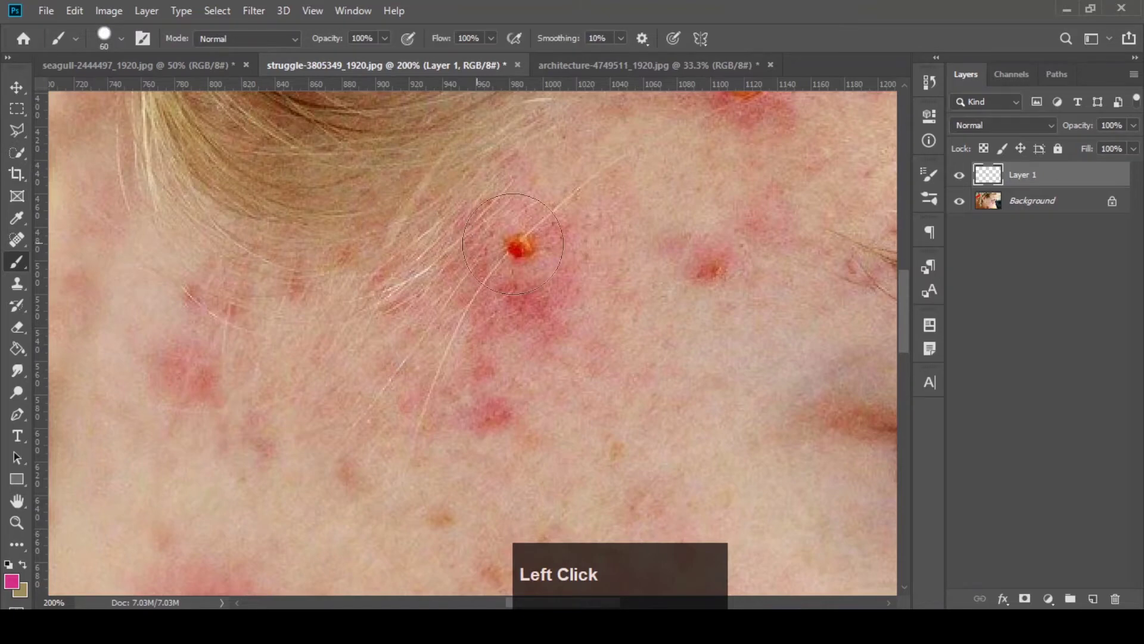
{"action": "left_click", "coordinate": [528, 245]}
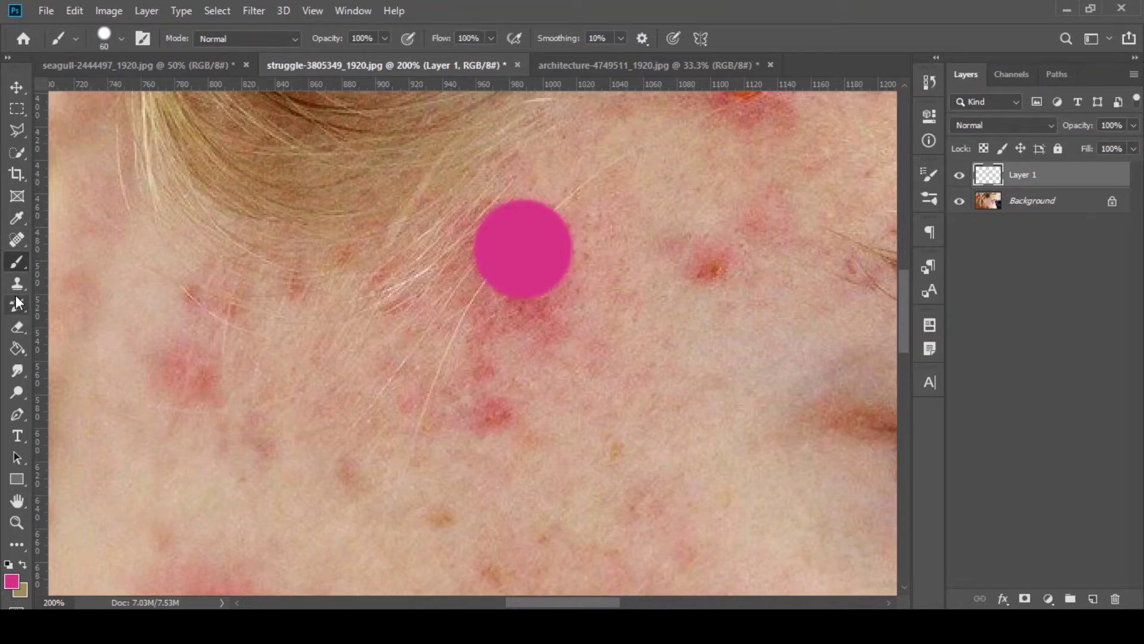
- Switch to the Spot Healing Brush and reduce its size to 15 px
{"action": "left_click", "coordinate": [16, 243]}
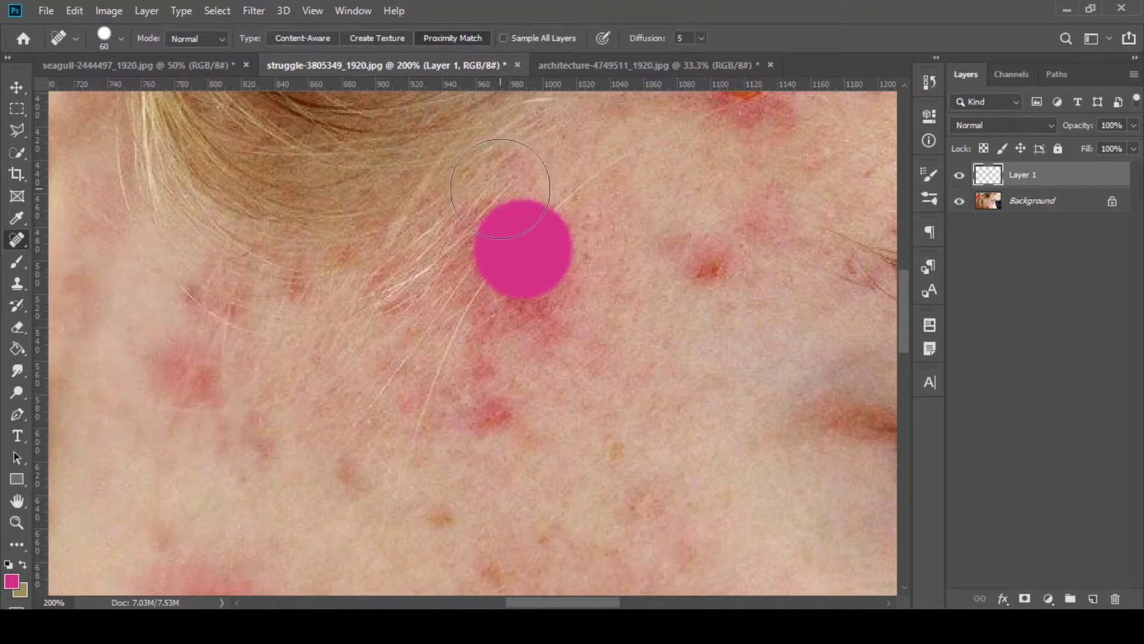
{"action": "key", "text": "bracketleft"}
{"action": "key", "text": "bracketleft"}
{"action": "key", "text": "bracketleft"}
{"action": "key", "text": "bracketleft"}
{"action": "key", "text": "bracketleft"}
{"action": "key", "text": "bracketleft"}
{"action": "key", "text": "bracketleft"}
{"action": "key", "text": "bracketleft"}
- Toggle Layer 1's visibility to compare the blemish with and without the pink dot, leaving the layer hidden
{"action": "left_click", "coordinate": [959, 175]}
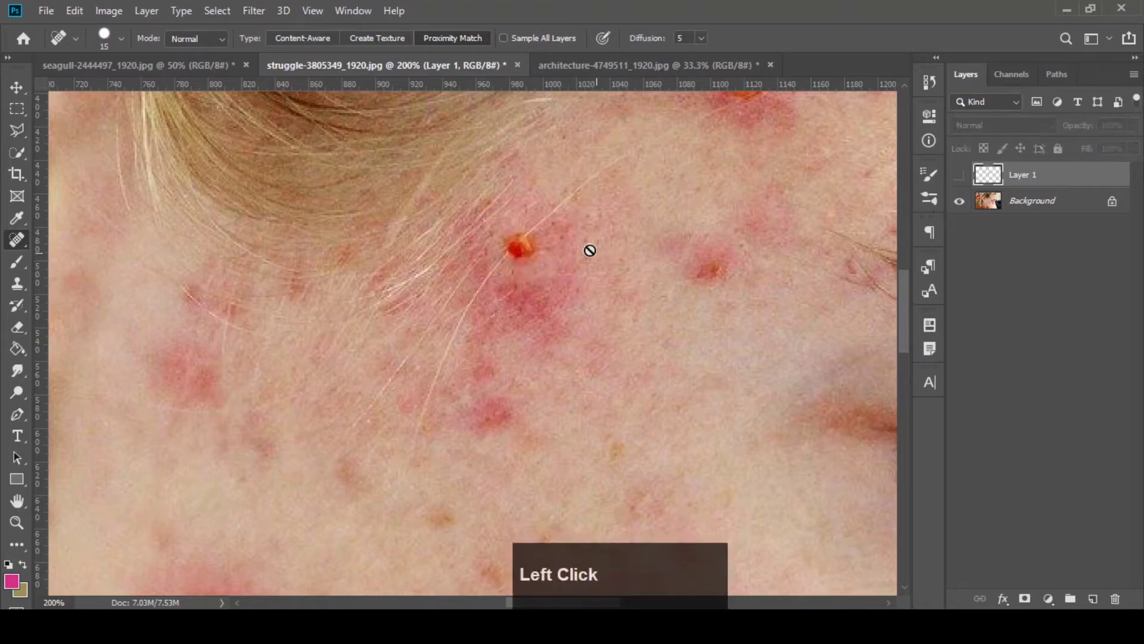
{"action": "left_click", "coordinate": [959, 175]}
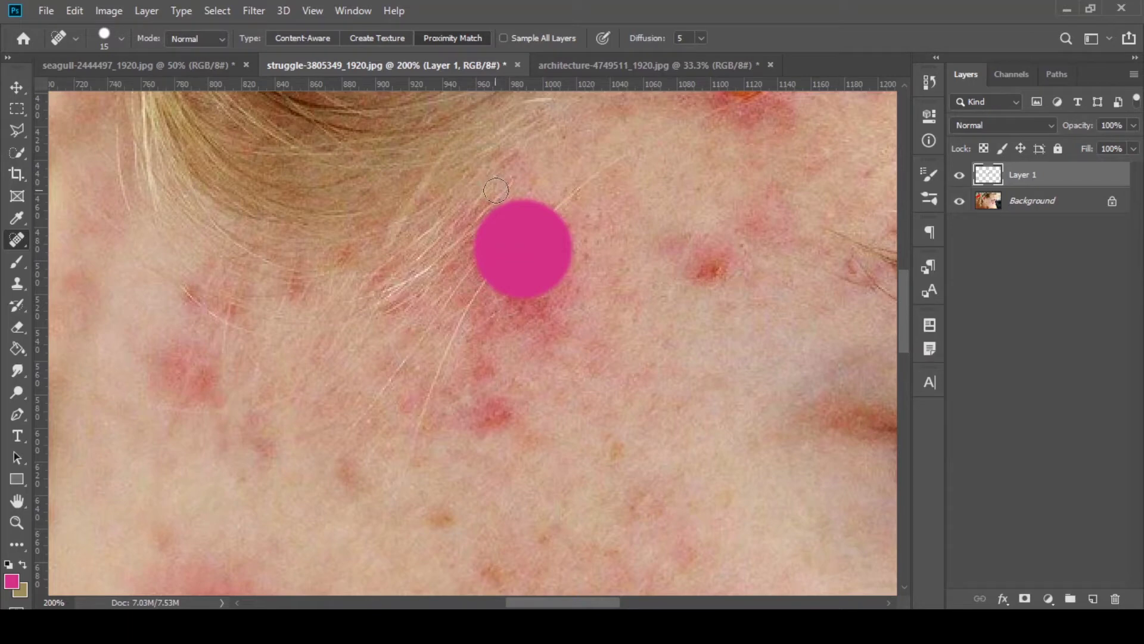
{"action": "left_click", "coordinate": [959, 175]}
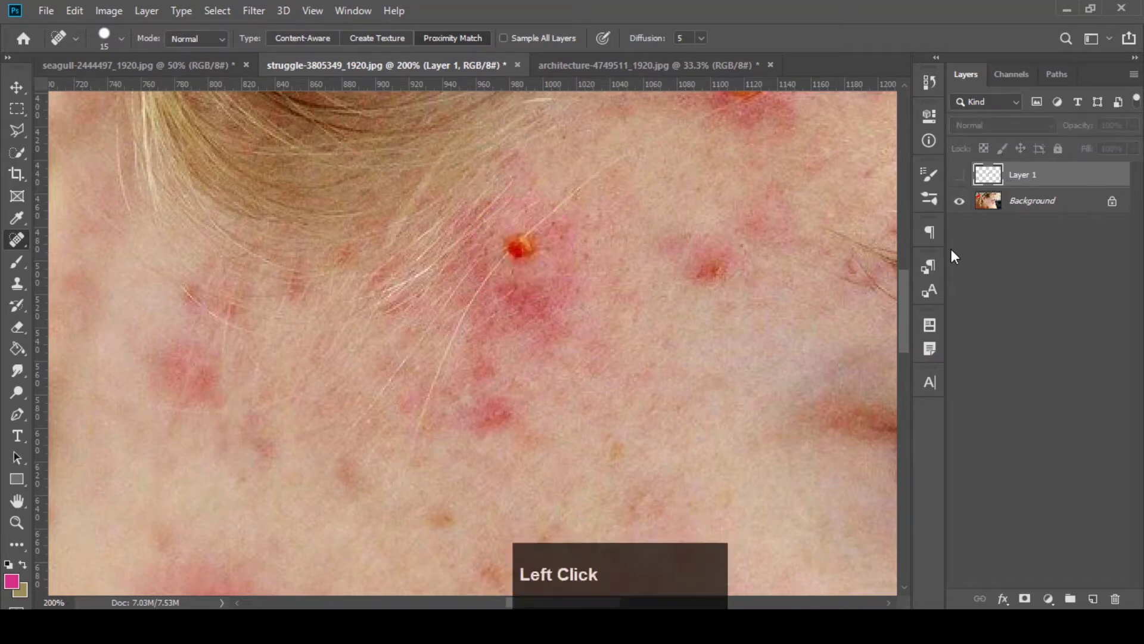
- Set the healing type to Create Texture and make the Background layer active for the cheek blemishes
{"action": "left_click", "coordinate": [385, 35]}
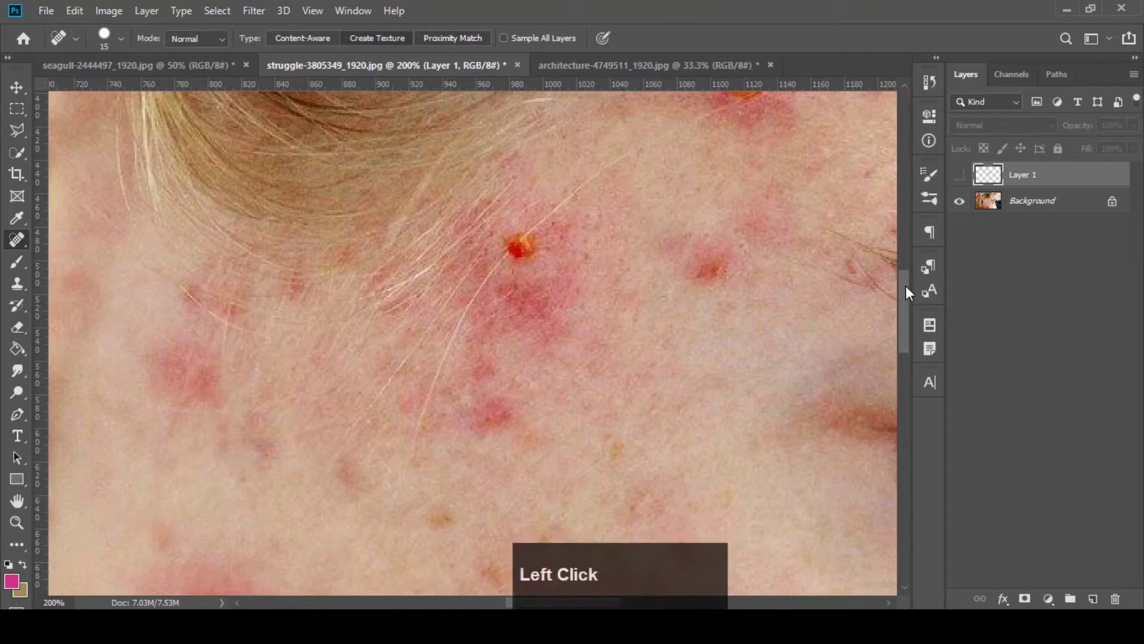
{"action": "left_click_drag", "start_coordinate": [906, 286], "coordinate": [906, 331]}
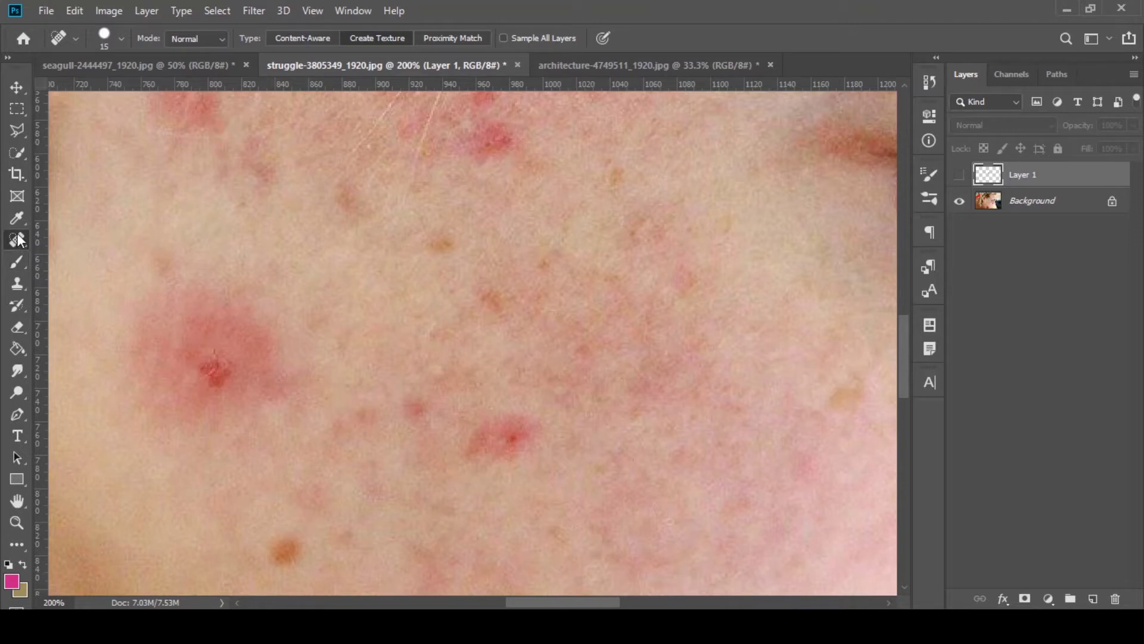
{"action": "left_click", "coordinate": [998, 203]}
- Enlarge the healing brush to 70 px, try Create Texture on the large red cheek blemish, and undo the stroke
{"action": "key", "text": "bracketright"}
{"action": "key", "text": "bracketright"}
{"action": "key", "text": "bracketright"}
{"action": "key", "text": "bracketright"}
{"action": "key", "text": "bracketright"}
{"action": "key", "text": "bracketright"}
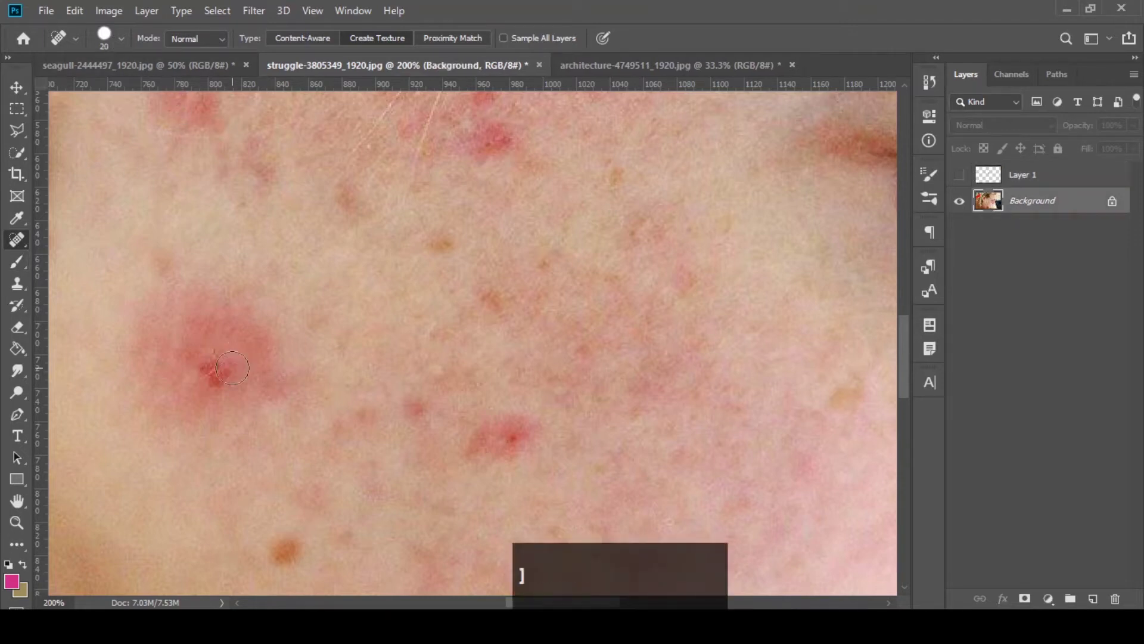
{"action": "key", "text": "bracketright"}
{"action": "key", "text": "bracketright"}
{"action": "key", "text": "bracketright"}
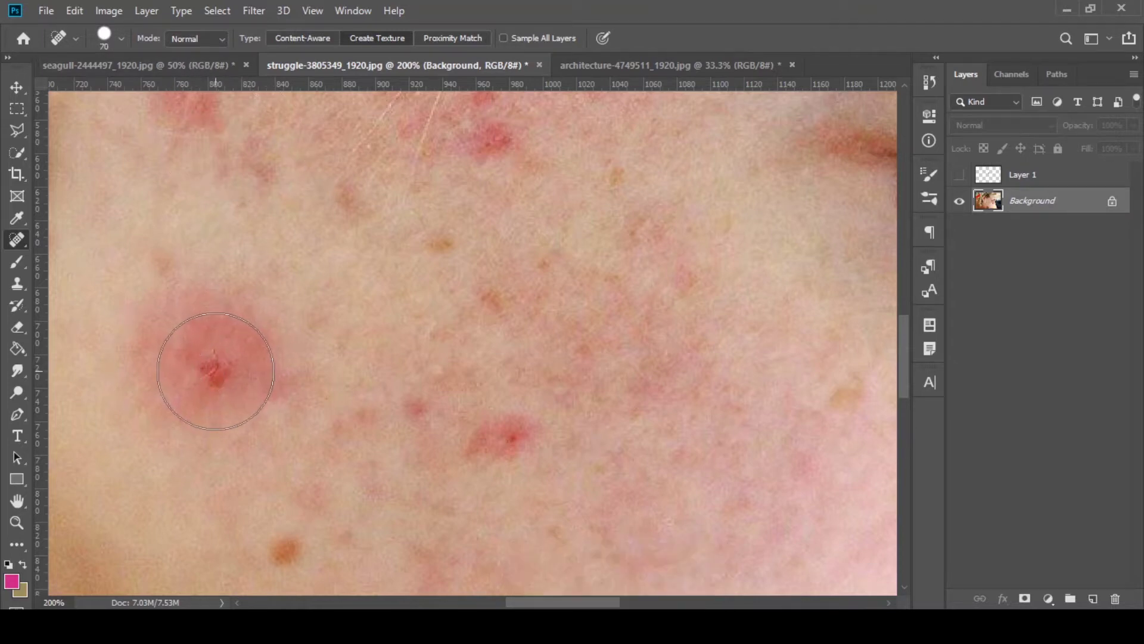
{"action": "left_click", "coordinate": [216, 371]}
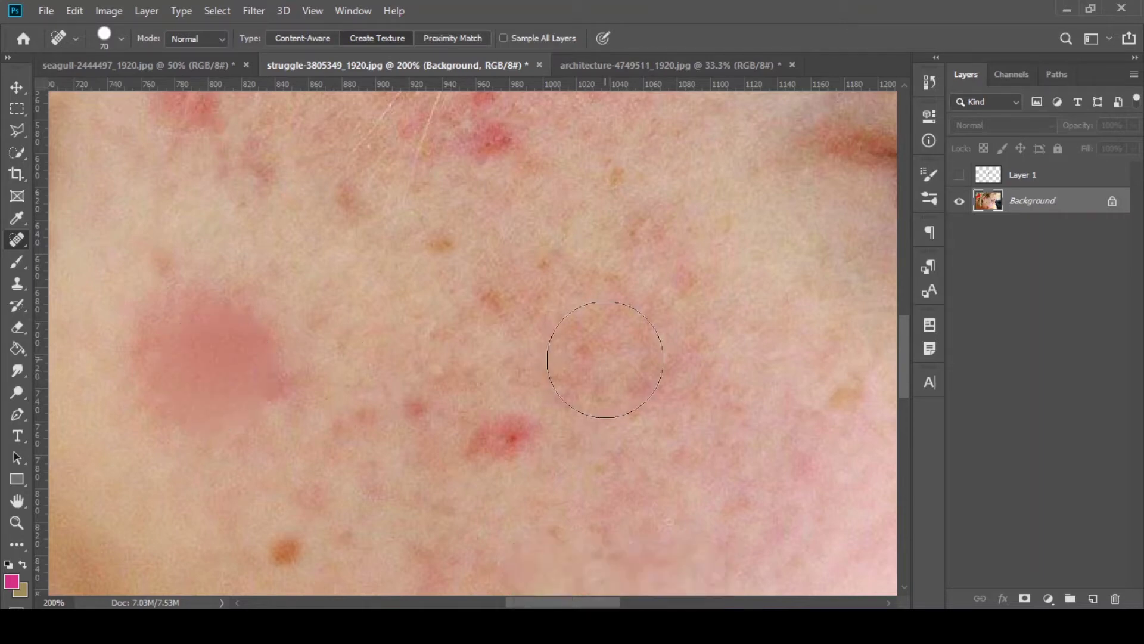
{"action": "key", "text": "ctrl"}
{"action": "key", "text": "ctrl+z"}
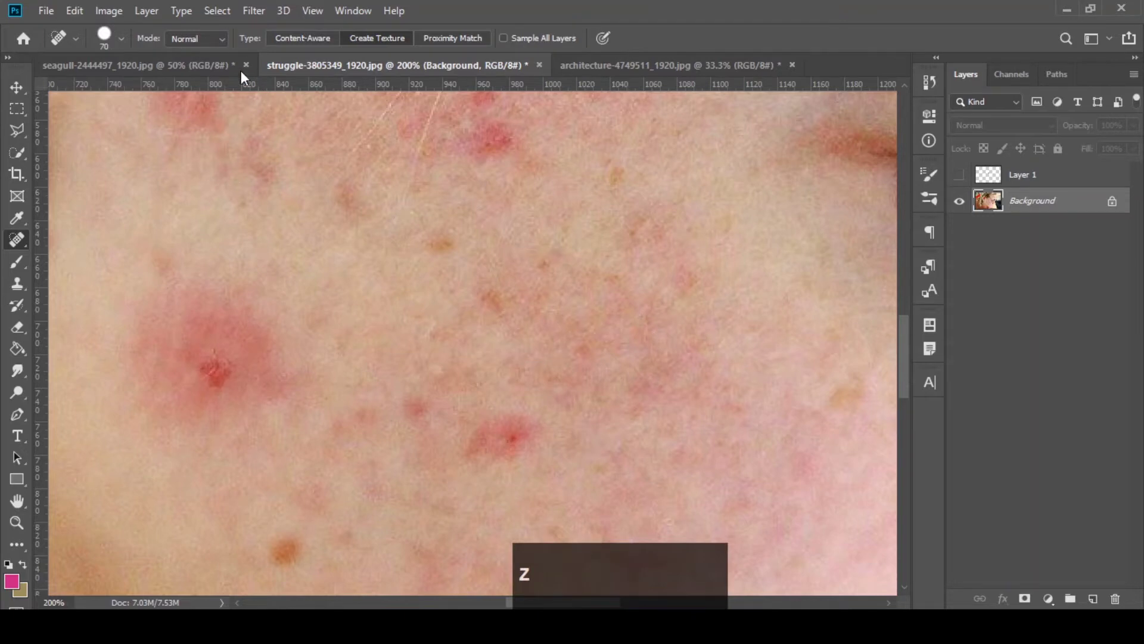
- Try Content-Aware healing on the large red cheek blemish, undo it, and set the type back to Create Texture
{"action": "left_click", "coordinate": [300, 40]}
{"action": "left_click", "coordinate": [208, 368]}
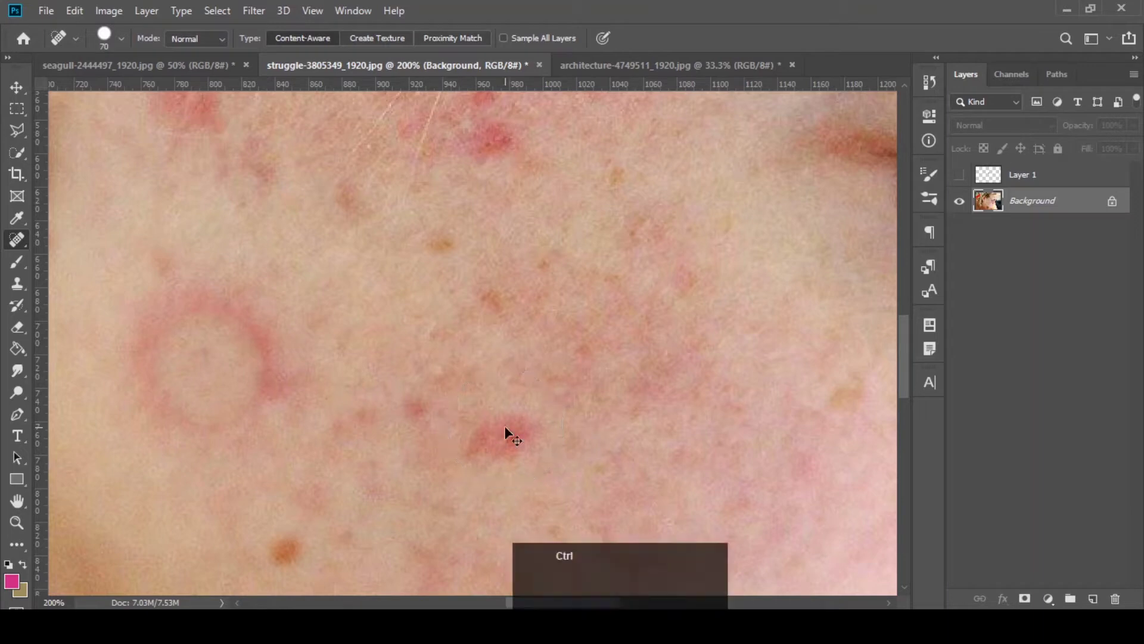
{"action": "key", "text": "ctrl+z"}
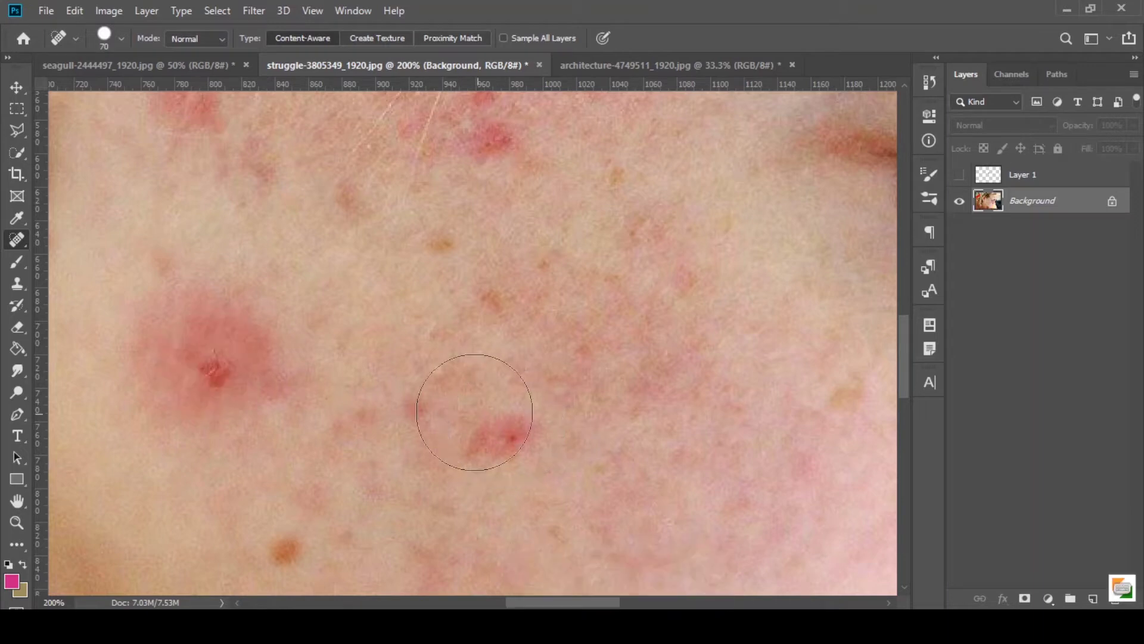
{"action": "left_click", "coordinate": [374, 38]}
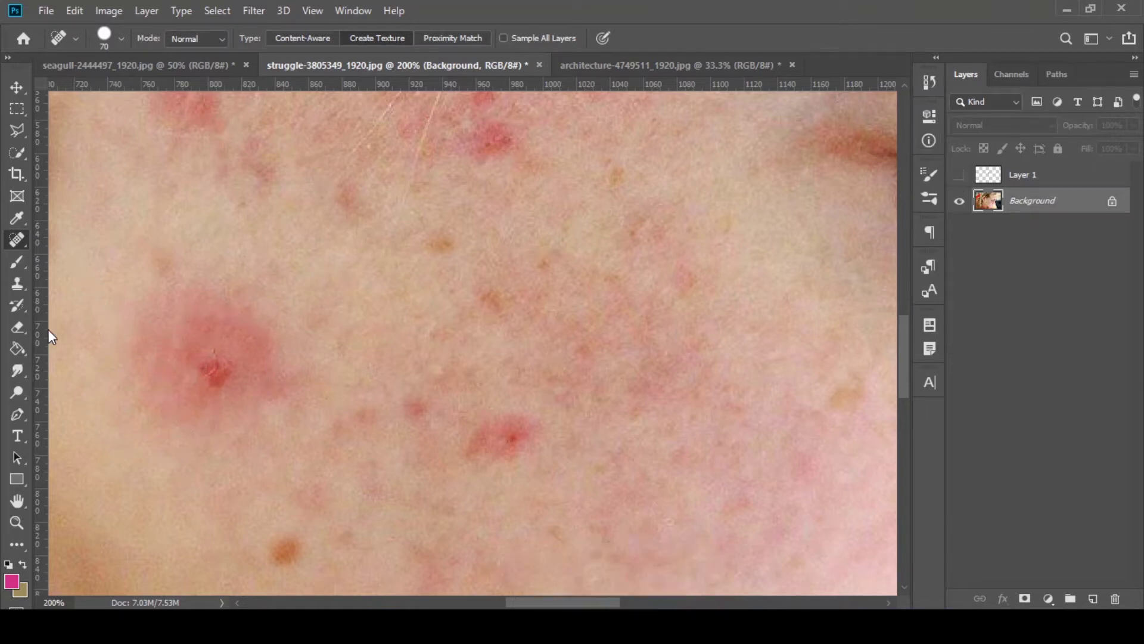
- Add another layer above the Background and paint a 60 px pink dot over the large red cheek blemish
{"action": "left_click", "coordinate": [1094, 597]}
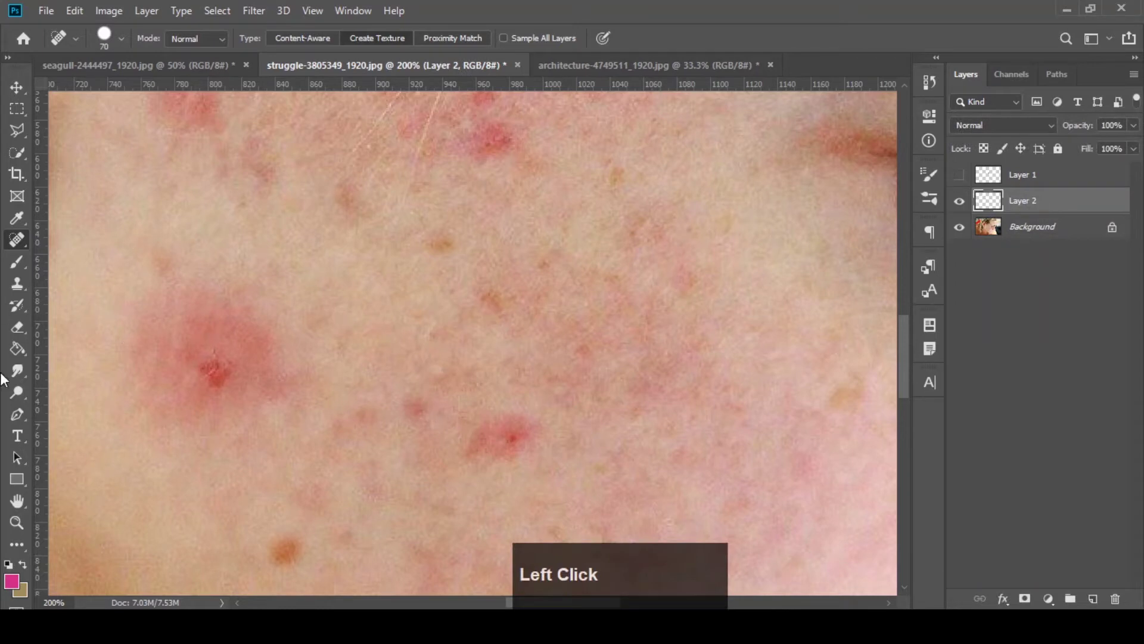
{"action": "left_click", "coordinate": [18, 262]}
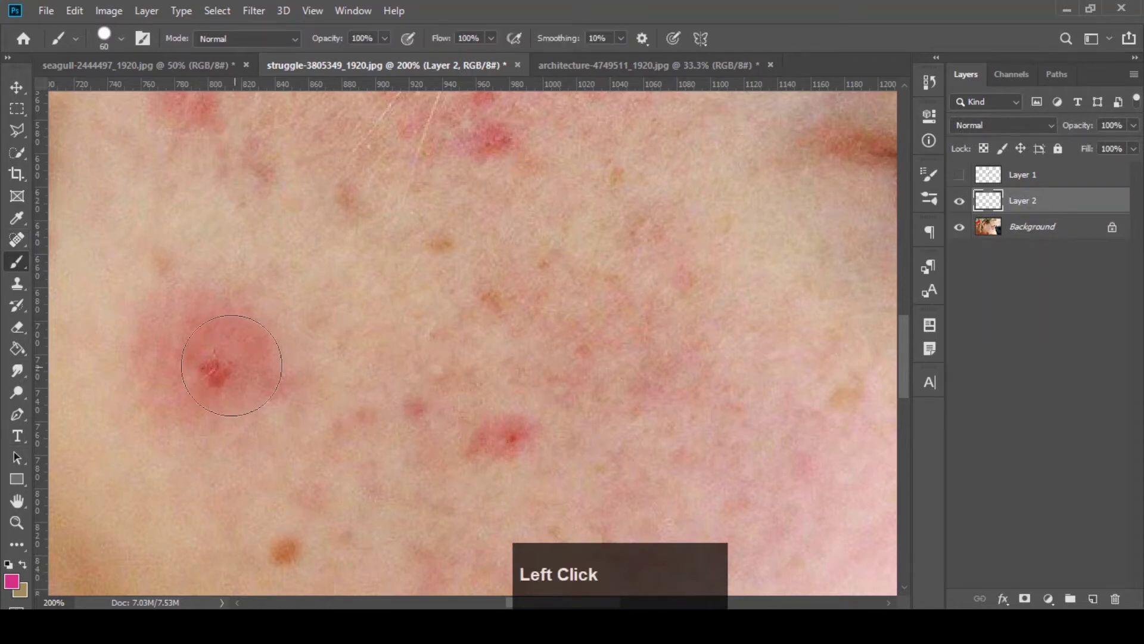
{"action": "left_click", "coordinate": [213, 364]}
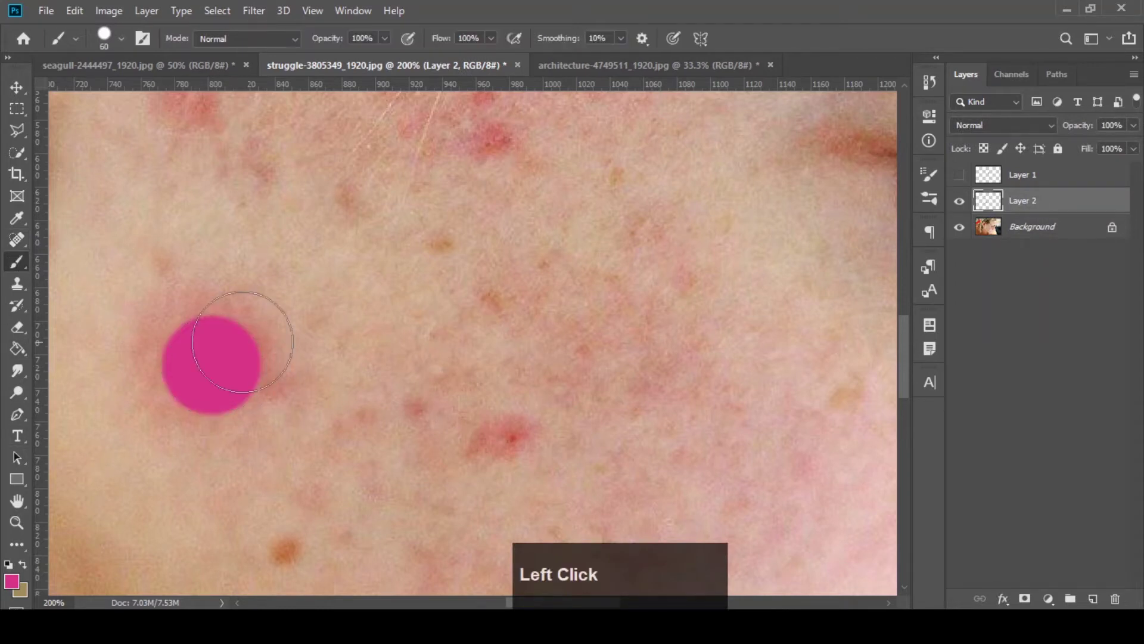
- Return to the Spot Healing Brush and reduce its size to 20 px over the pink dot
{"action": "key", "text": "j"}
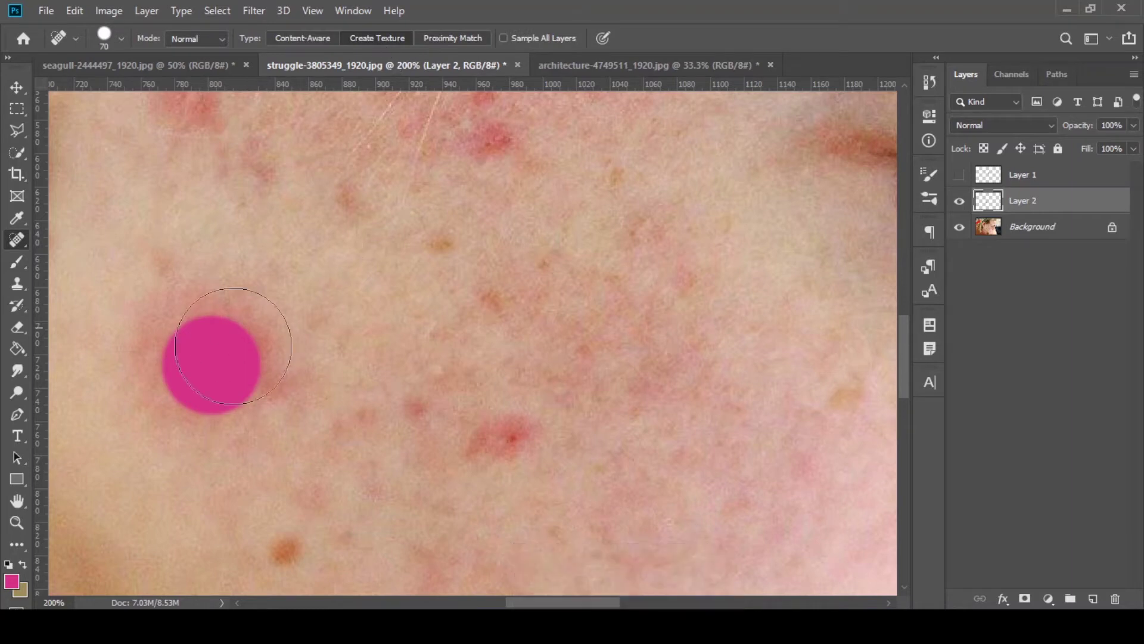
{"action": "key", "text": "bracketleft"}
{"action": "key", "text": "bracketleft"}
{"action": "key", "text": "bracketleft"}
{"action": "key", "text": "bracketleft"}
{"action": "key", "text": "bracketleft"}
{"action": "key", "text": "bracketleft"}
{"action": "key", "text": "bracketleft"}
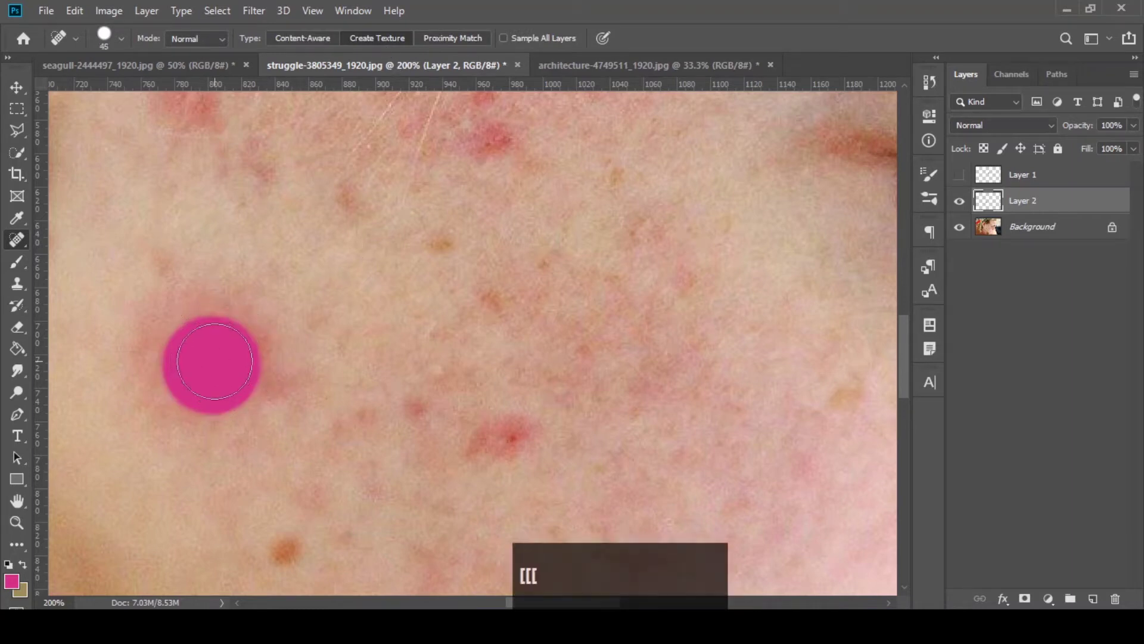
{"action": "key", "text": "bracketleft"}
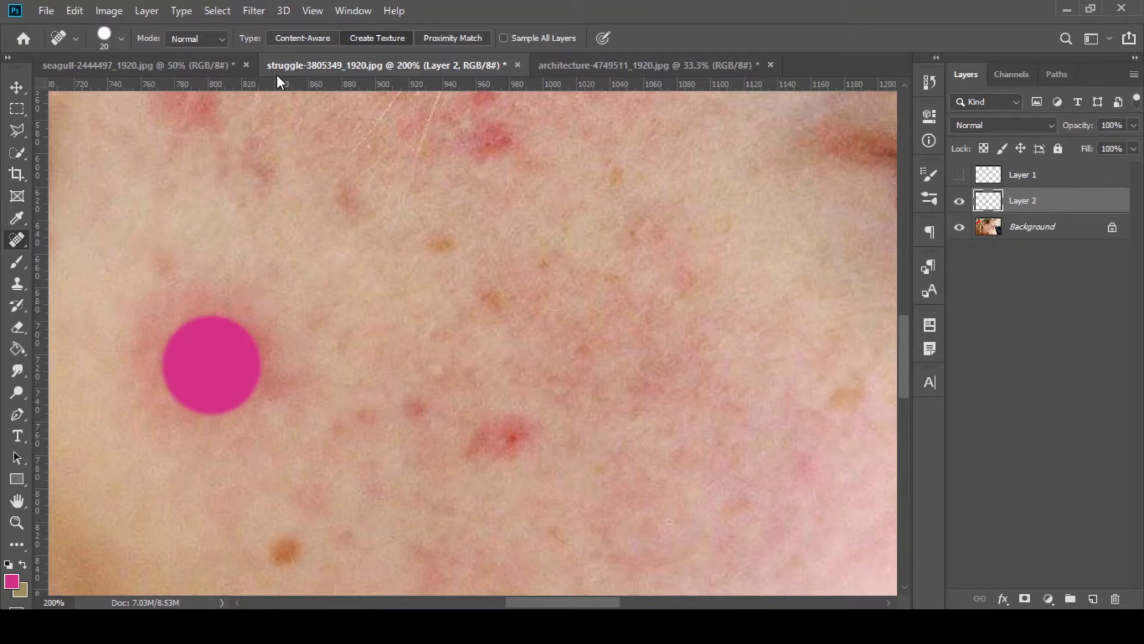
- Hide Layer 2 and make the Background layer active
{"action": "left_click", "coordinate": [960, 201]}
{"action": "left_click", "coordinate": [980, 234]}
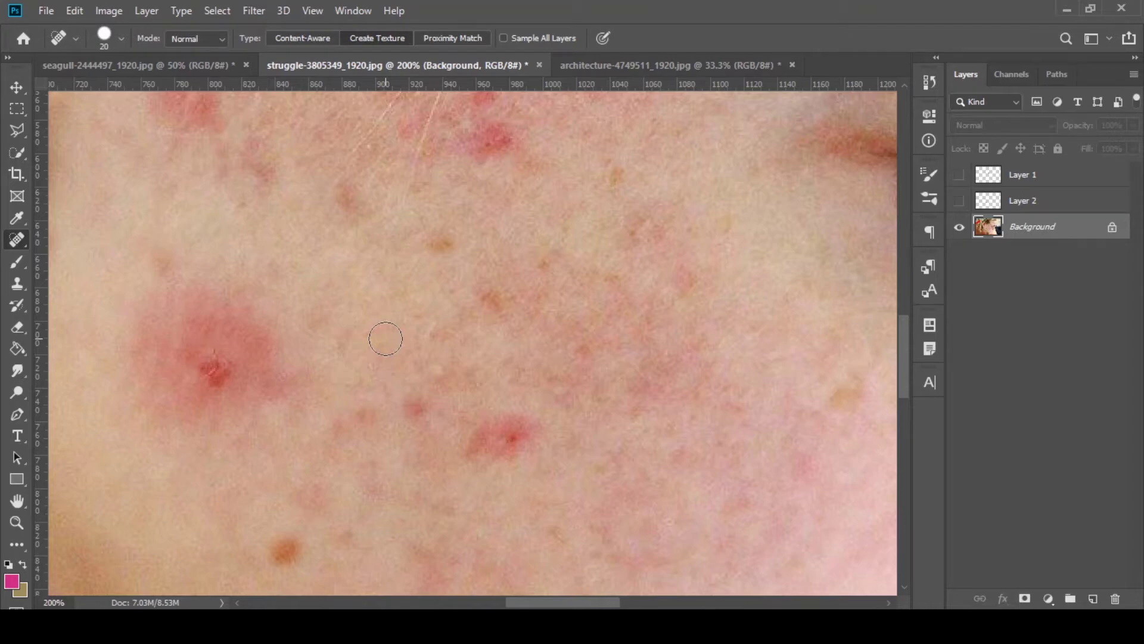
{"action": "key", "text": "ctrl+minus"}
{"action": "key", "text": "ctrl+minus"}
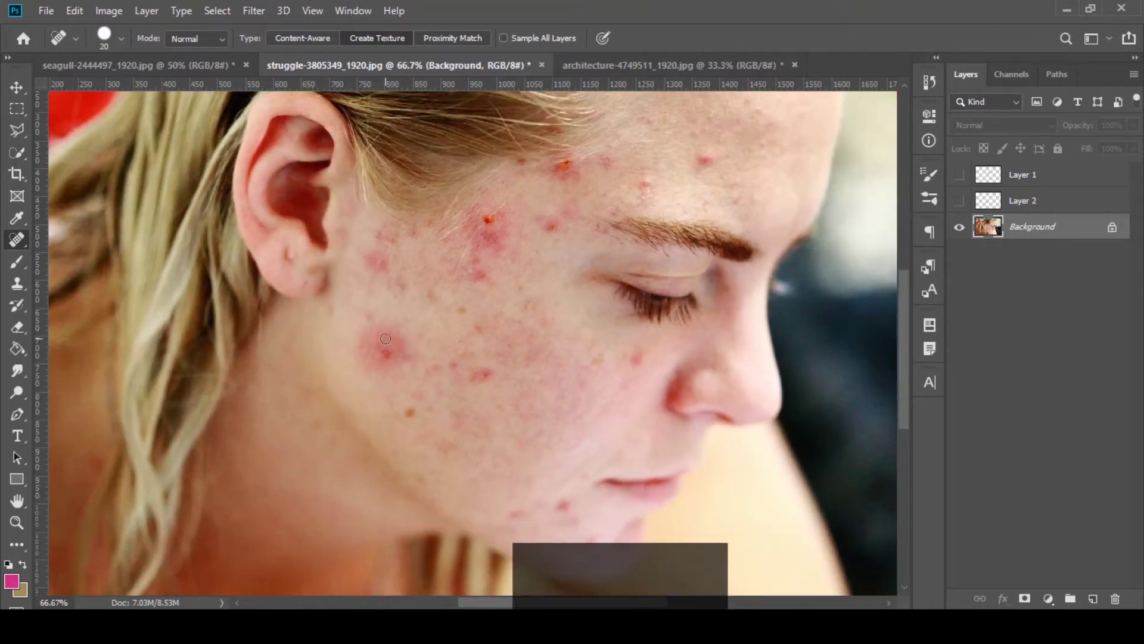
{"action": "key", "text": "ctrl+plus"}
{"action": "key", "text": "ctrl+plus"}
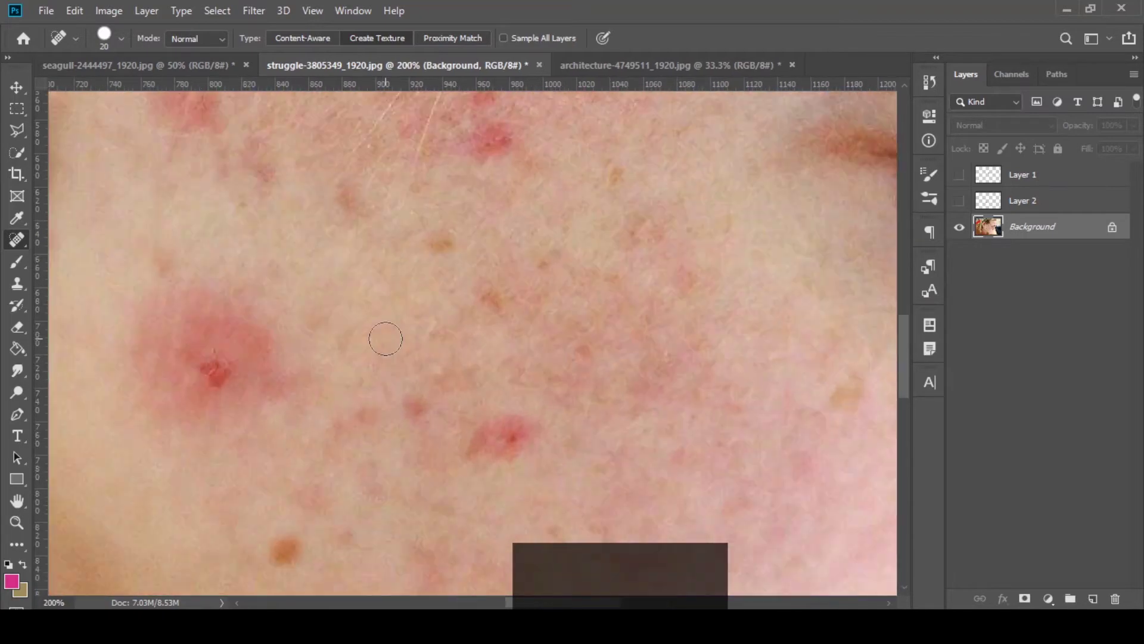
- Set the healing type to Content-Aware and enlarge the healing brush to 90 px
{"action": "left_click", "coordinate": [304, 37]}
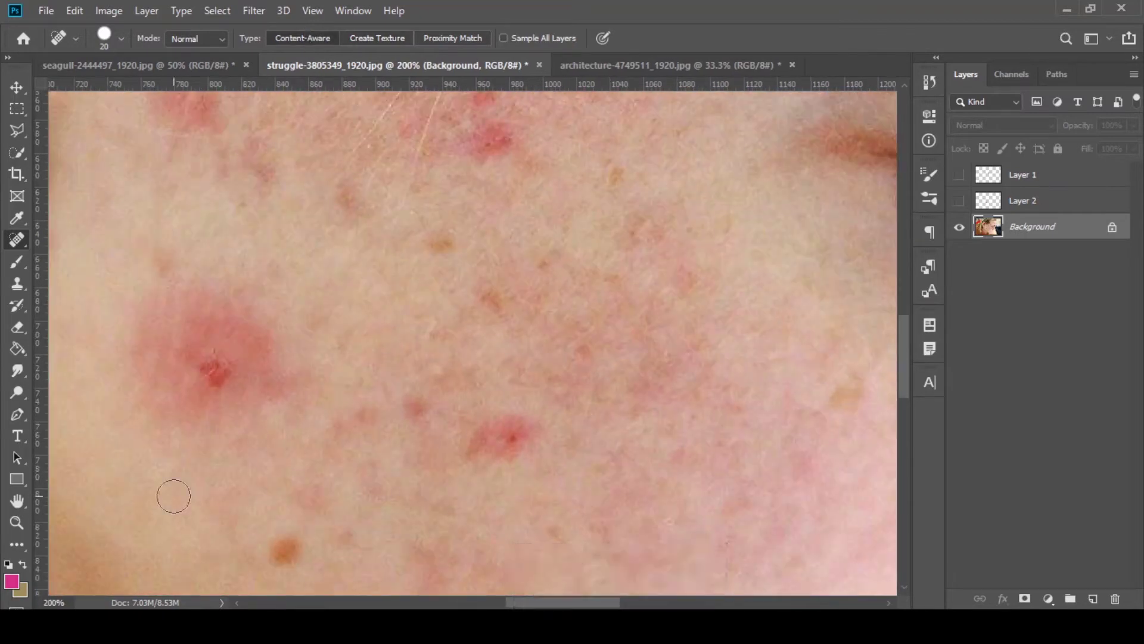
{"action": "key", "text": "bracketright"}
{"action": "key", "text": "bracketright"}
{"action": "key", "text": "bracketright"}
{"action": "key", "text": "bracketright"}
{"action": "key", "text": "bracketright"}
{"action": "key", "text": "bracketright"}
{"action": "key", "text": "bracketright"}
{"action": "key", "text": "bracketright"}
{"action": "key", "text": "bracketright"}
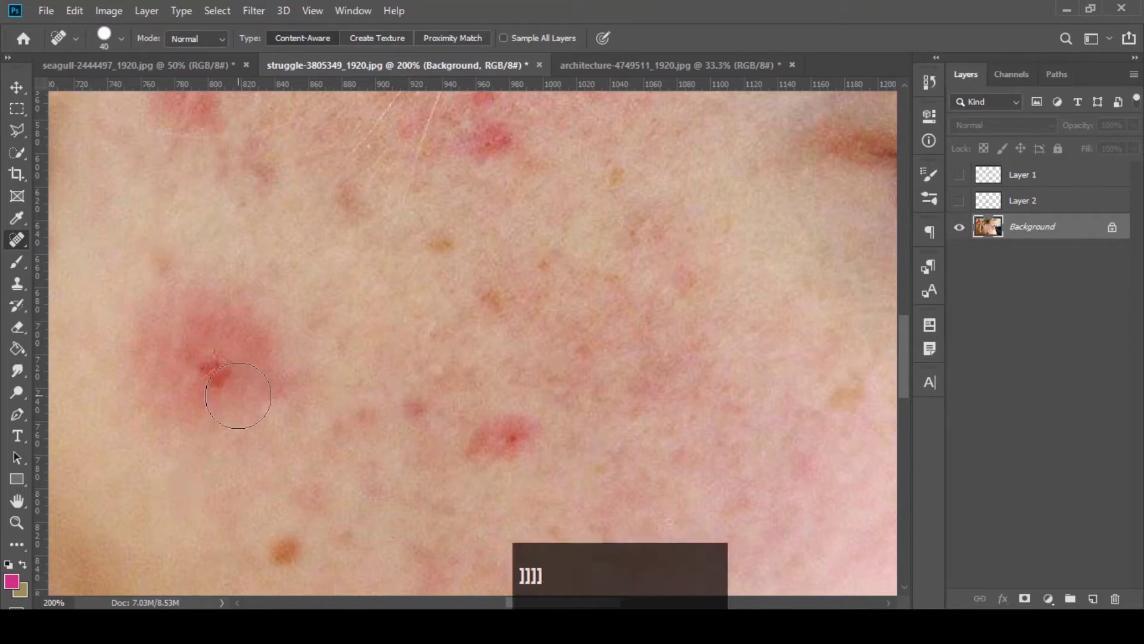
{"action": "key", "text": "bracketright"}
- Heal the large red cheek blemish, its remaining edge and the smaller red spot beside it, and inspect the cheek at 100% and 200%
{"action": "left_click", "coordinate": [219, 368]}
{"action": "left_click", "coordinate": [488, 417]}
{"action": "left_click", "coordinate": [152, 351]}
{"action": "key", "text": "ctrl+minus"}
{"action": "key", "text": "ctrl+minus"}
{"action": "key", "text": "ctrl+minus"}
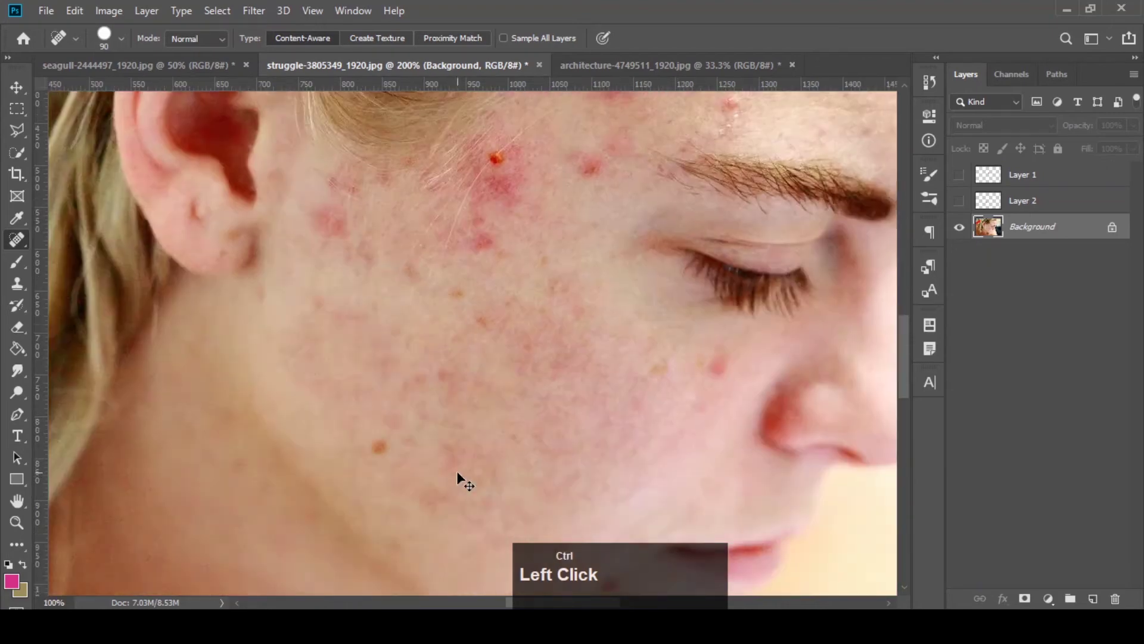
{"action": "key", "text": "ctrl+plus"}
{"action": "key", "text": "ctrl+plus"}
{"action": "key", "text": "ctrl+plus"}
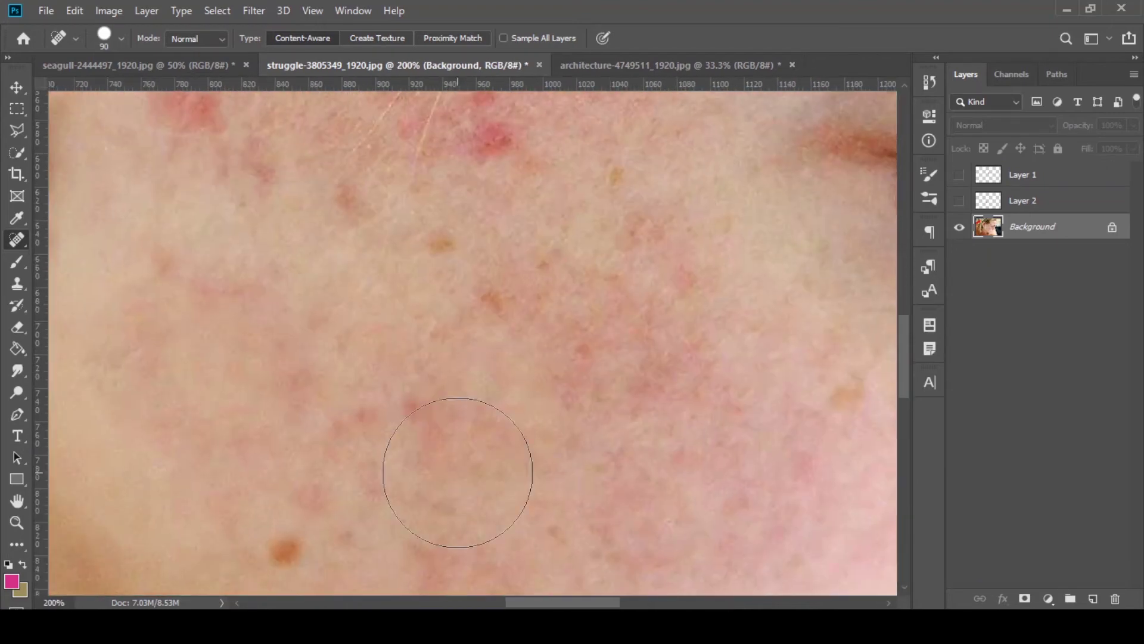
- Switch to the Healing Brush tool and enlarge the brush to 50 px over the red temple blemish
{"action": "left_click_drag", "start_coordinate": [906, 358], "coordinate": [906, 321]}
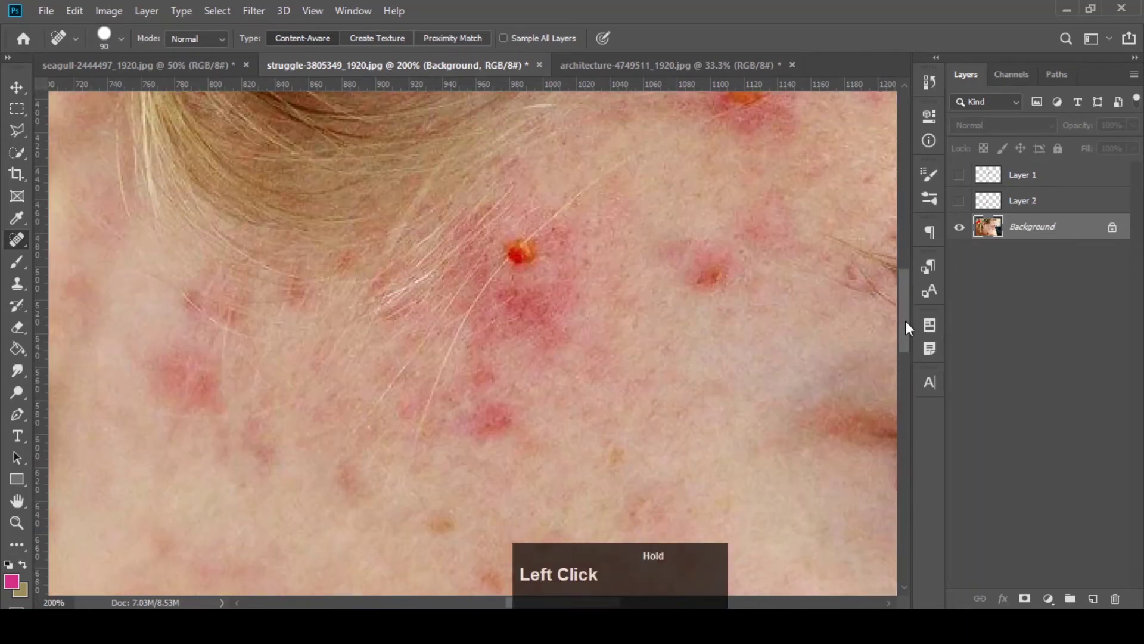
{"action": "right_click", "coordinate": [17, 239]}
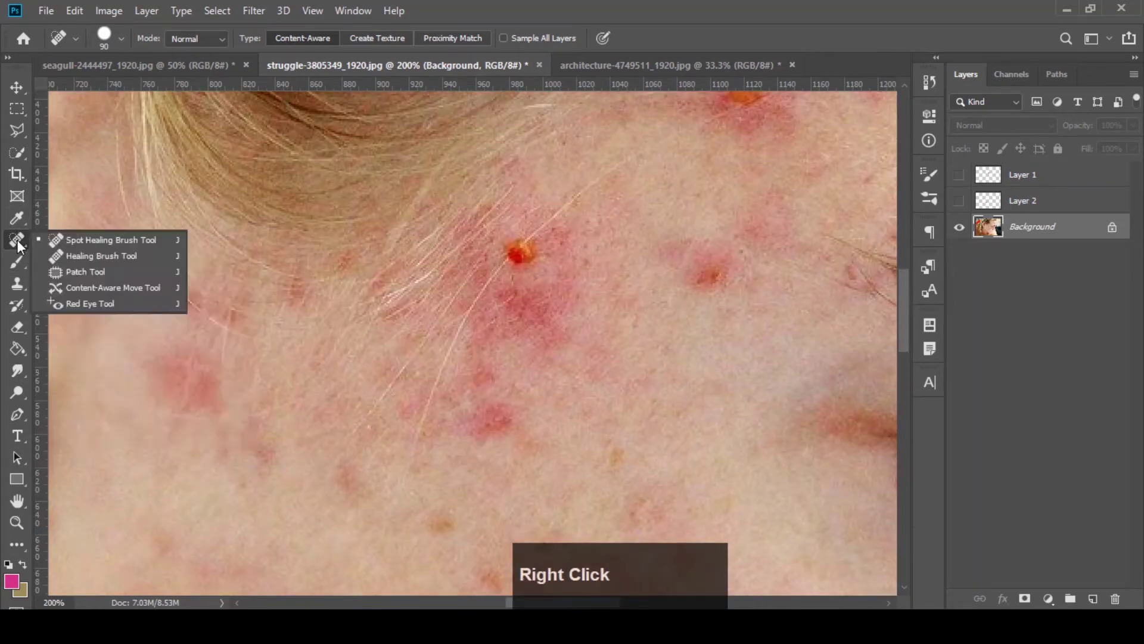
{"action": "left_click", "coordinate": [75, 254]}
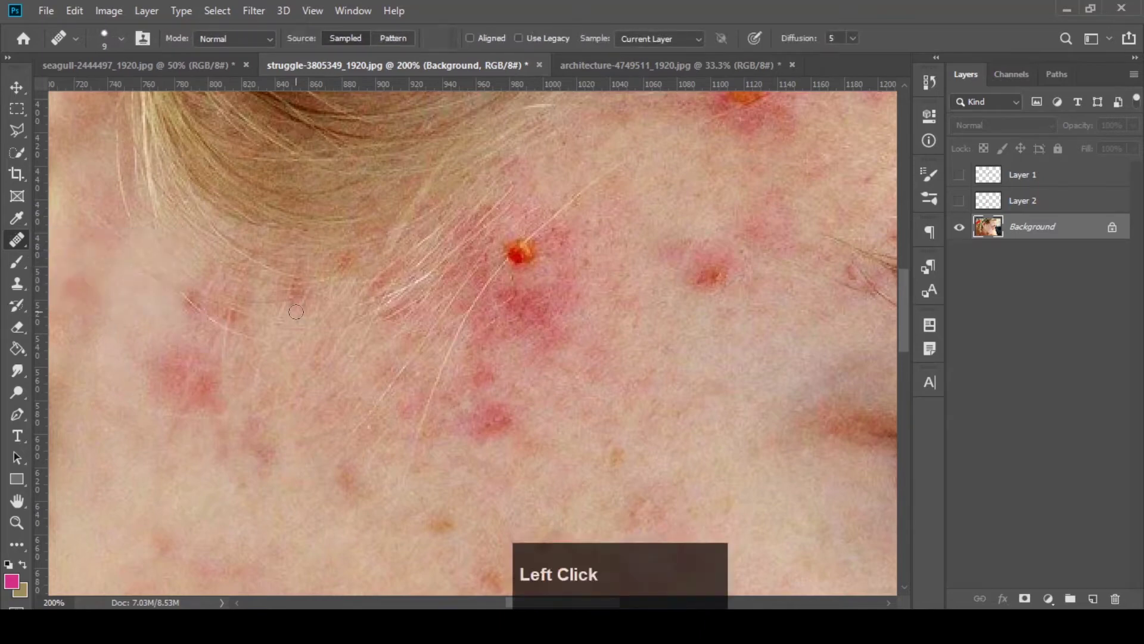
{"action": "key", "text": "bracketright"}
{"action": "key", "text": "bracketright"}
{"action": "key", "text": "bracketright"}
{"action": "key", "text": "bracketright"}
{"action": "key", "text": "bracketright"}
{"action": "key", "text": "bracketright"}
{"action": "key", "text": "bracketright"}
{"action": "key", "text": "bracketright"}
{"action": "key", "text": "bracketright"}
{"action": "key", "text": "bracketright"}
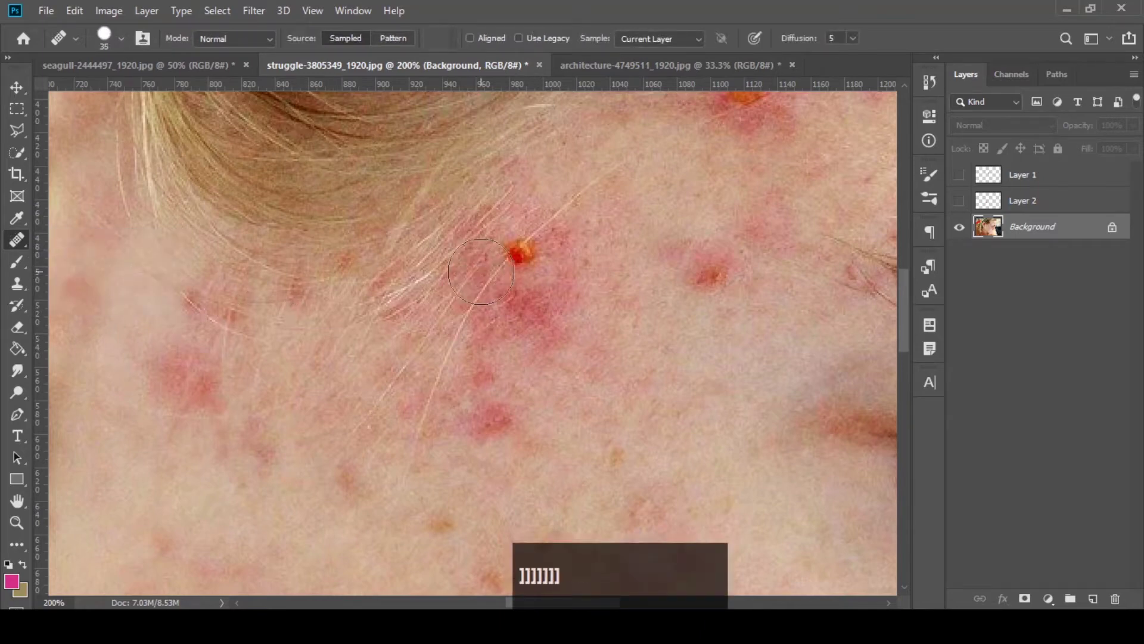
{"action": "key", "text": "bracketleft"}
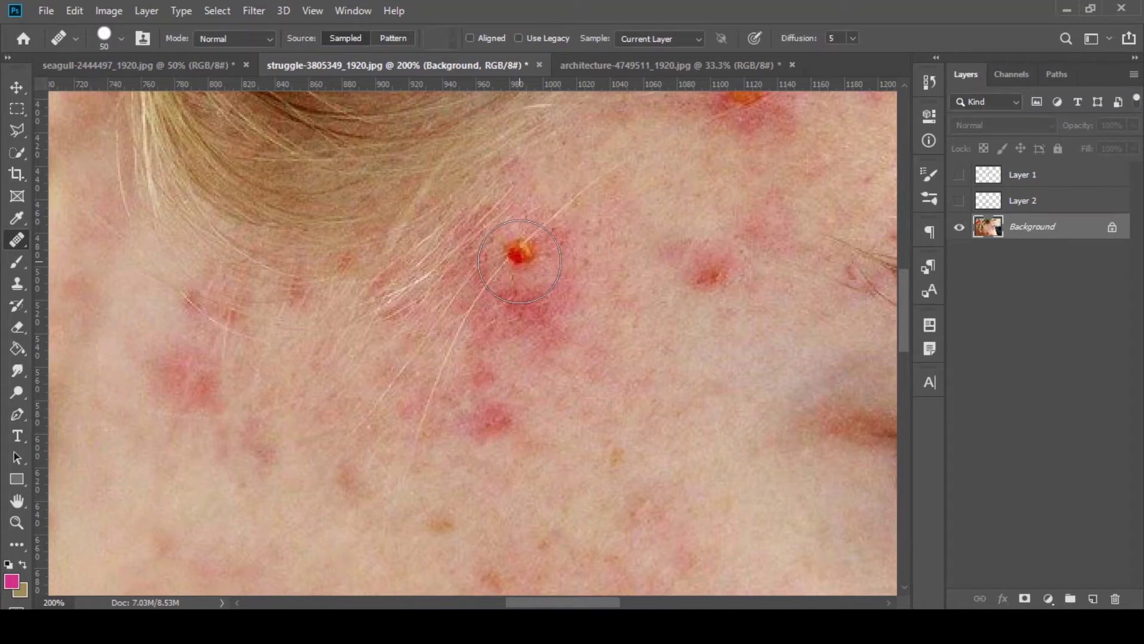
- Try healing the red temple blemish with skin sampled between it and the eye, and undo the attempt
{"action": "key", "text": "ctrl+minus"}
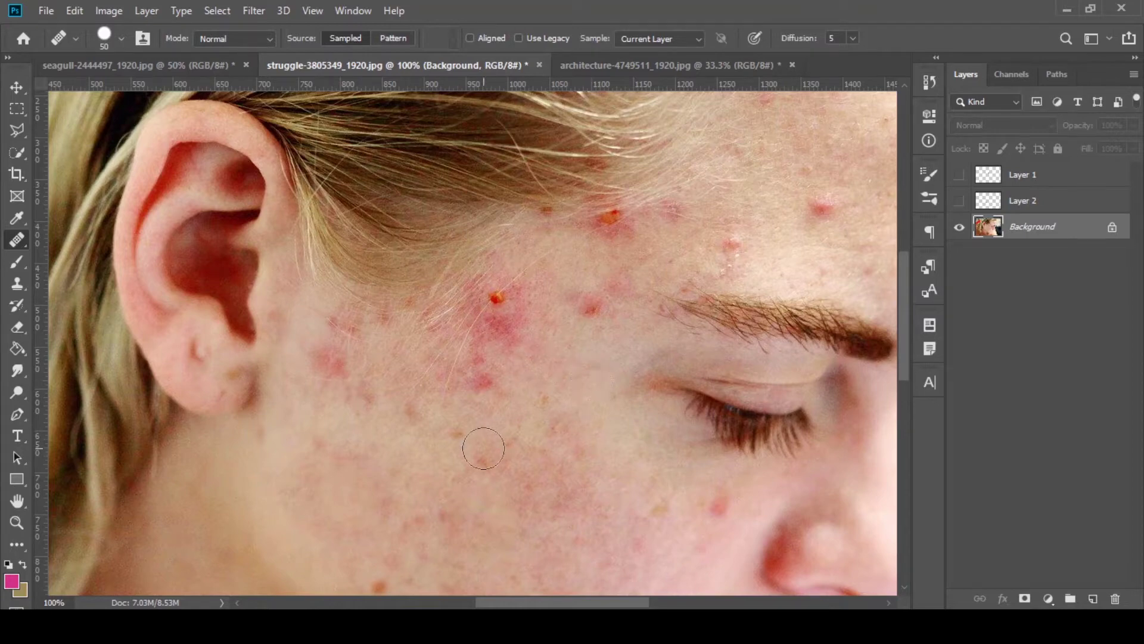
{"action": "key", "text": "alt"}
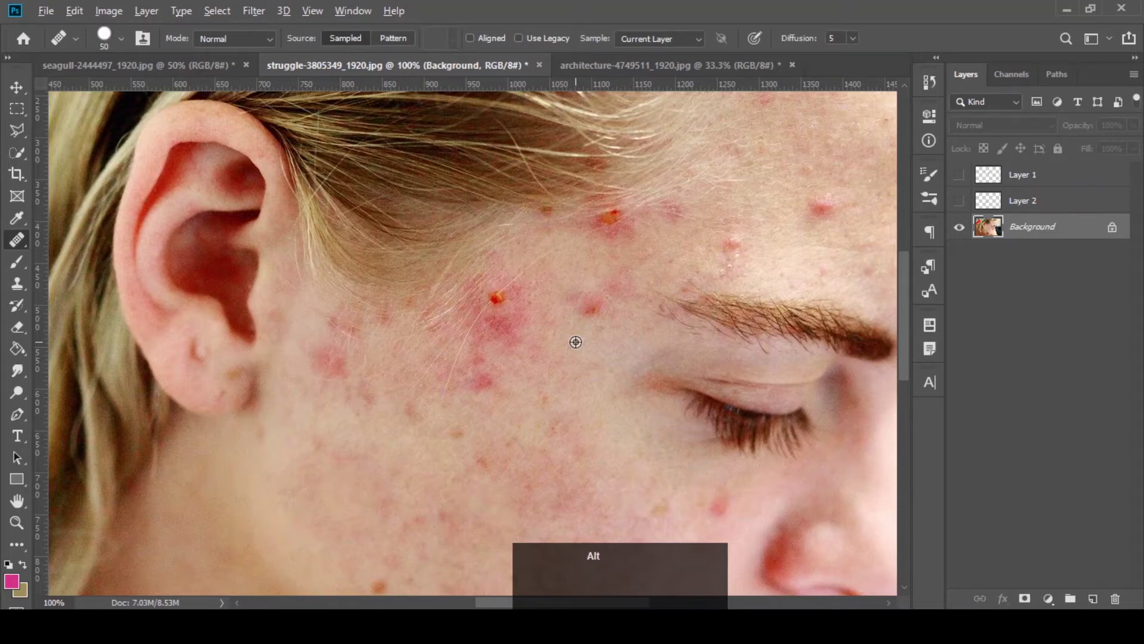
{"action": "left_click", "coordinate": [575, 343], "text": "alt"}
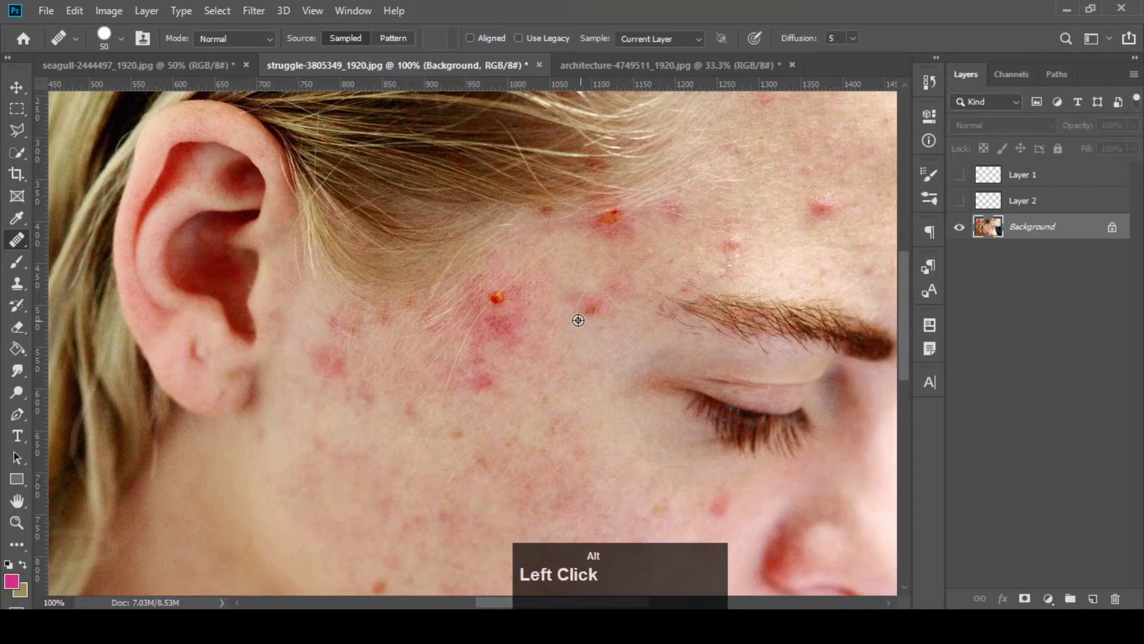
{"action": "left_click_drag", "start_coordinate": [496, 298], "coordinate": [495, 298]}
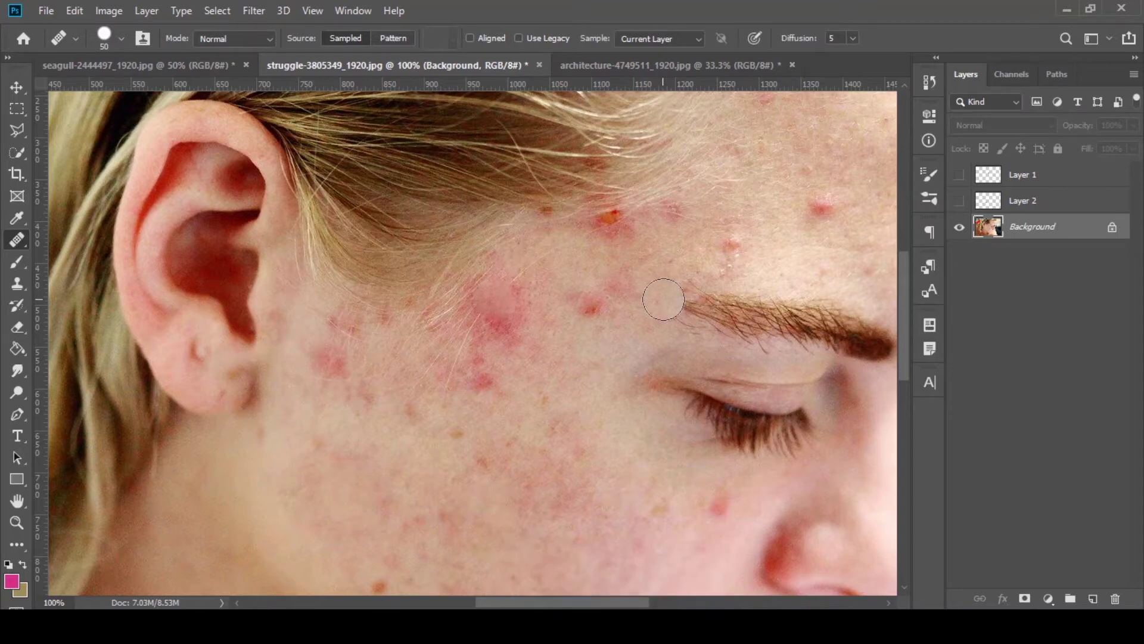
{"action": "left_click_drag", "start_coordinate": [475, 306], "coordinate": [476, 307]}
{"action": "key", "text": "ctrl"}
{"action": "key", "text": "ctrl+z"}
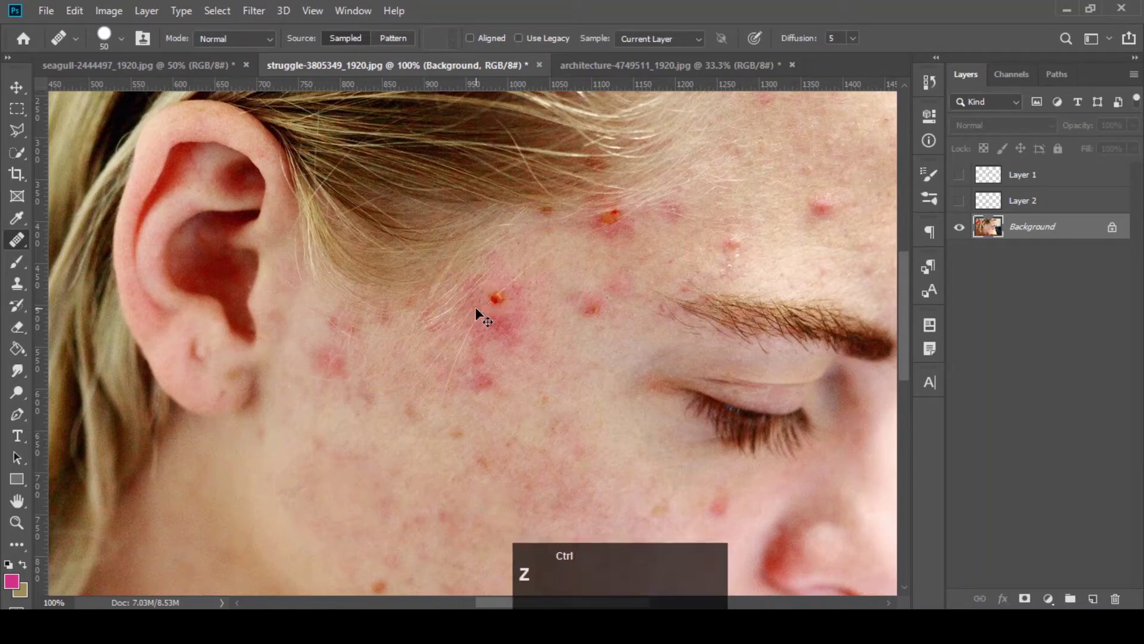
- Try healing the temple blemish and surrounding redness with skin sampled from the lower cheek below the ear, and undo the strokes
{"action": "key", "text": "alt"}
{"action": "left_click", "coordinate": [272, 493], "text": "alt"}
{"action": "left_click", "coordinate": [272, 493], "text": "alt"}
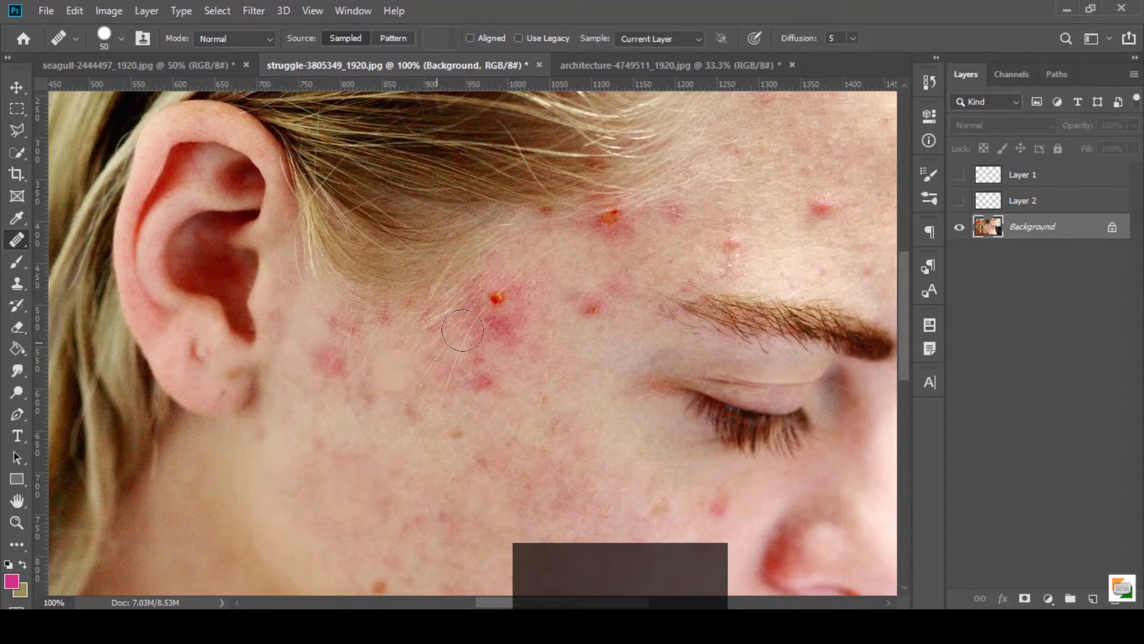
{"action": "left_click", "coordinate": [493, 298]}
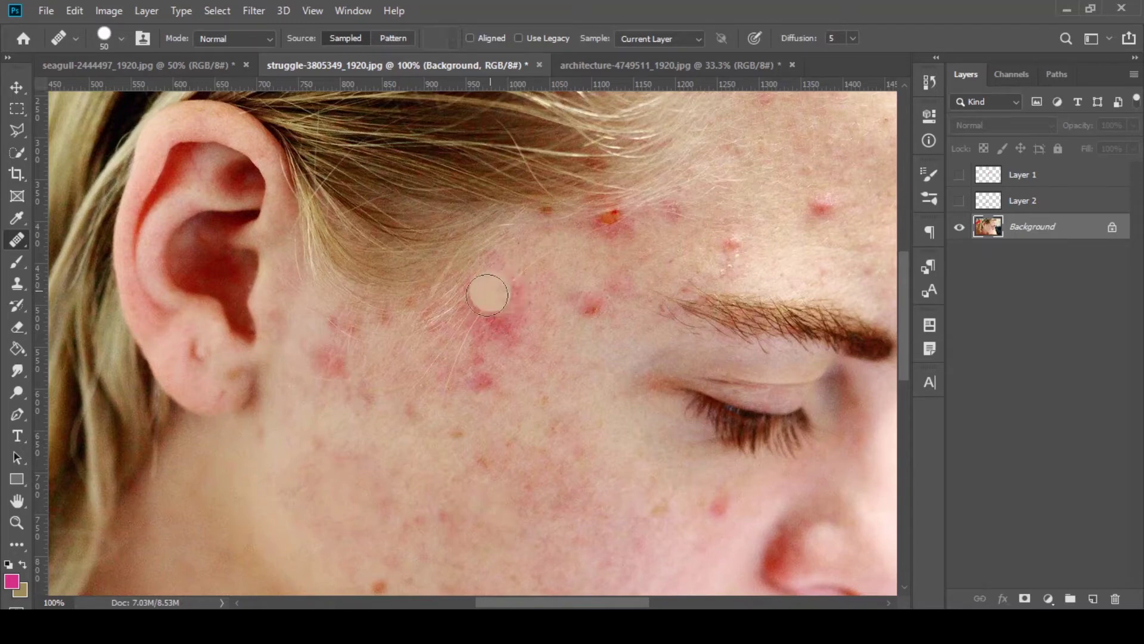
{"action": "left_click_drag", "start_coordinate": [495, 300], "coordinate": [496, 298]}
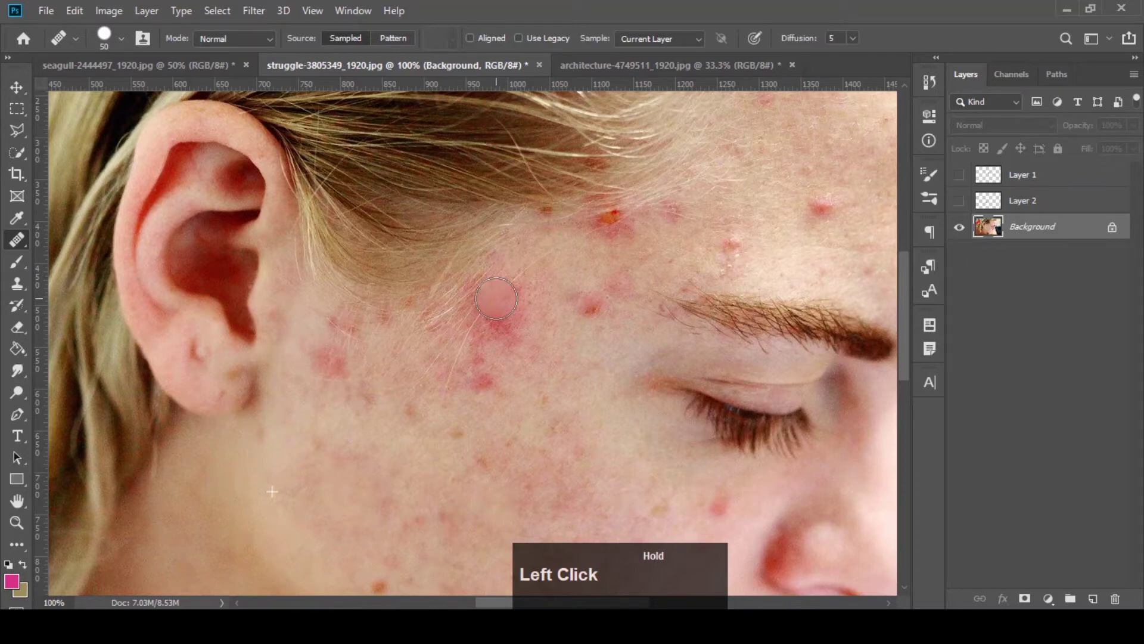
{"action": "mouse_move", "coordinate": [495, 298]}
{"action": "left_mouse_down"}
{"action": "mouse_move", "coordinate": [518, 307]}
{"action": "mouse_move", "coordinate": [484, 307]}
{"action": "mouse_move", "coordinate": [461, 328]}
{"action": "mouse_move", "coordinate": [464, 342]}
{"action": "mouse_move", "coordinate": [514, 321]}
{"action": "mouse_move", "coordinate": [518, 336]}
{"action": "mouse_move", "coordinate": [478, 346]}
{"action": "mouse_move", "coordinate": [476, 323]}
{"action": "mouse_move", "coordinate": [499, 294]}
{"action": "mouse_move", "coordinate": [481, 291]}
{"action": "mouse_move", "coordinate": [439, 333]}
{"action": "mouse_move", "coordinate": [475, 372]}
{"action": "mouse_move", "coordinate": [450, 375]}
{"action": "mouse_move", "coordinate": [456, 331]}
{"action": "left_mouse_up"}
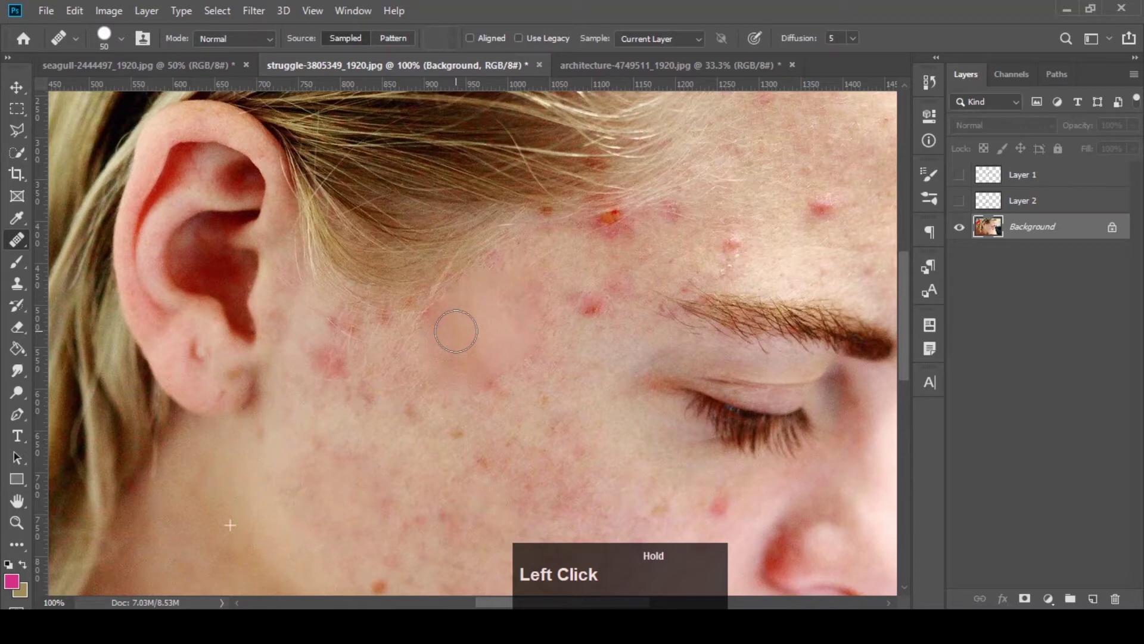
{"action": "mouse_move", "coordinate": [456, 331]}
{"action": "left_mouse_down"}
{"action": "mouse_move", "coordinate": [500, 311]}
{"action": "mouse_move", "coordinate": [561, 322]}
{"action": "mouse_move", "coordinate": [590, 310]}
{"action": "mouse_move", "coordinate": [527, 269]}
{"action": "mouse_move", "coordinate": [497, 283]}
{"action": "mouse_move", "coordinate": [516, 268]}
{"action": "mouse_move", "coordinate": [430, 322]}
{"action": "mouse_move", "coordinate": [457, 297]}
{"action": "mouse_move", "coordinate": [531, 269]}
{"action": "mouse_move", "coordinate": [550, 317]}
{"action": "mouse_move", "coordinate": [516, 355]}
{"action": "mouse_move", "coordinate": [473, 360]}
{"action": "mouse_move", "coordinate": [449, 338]}
{"action": "mouse_move", "coordinate": [438, 369]}
{"action": "mouse_move", "coordinate": [506, 382]}
{"action": "left_mouse_up"}
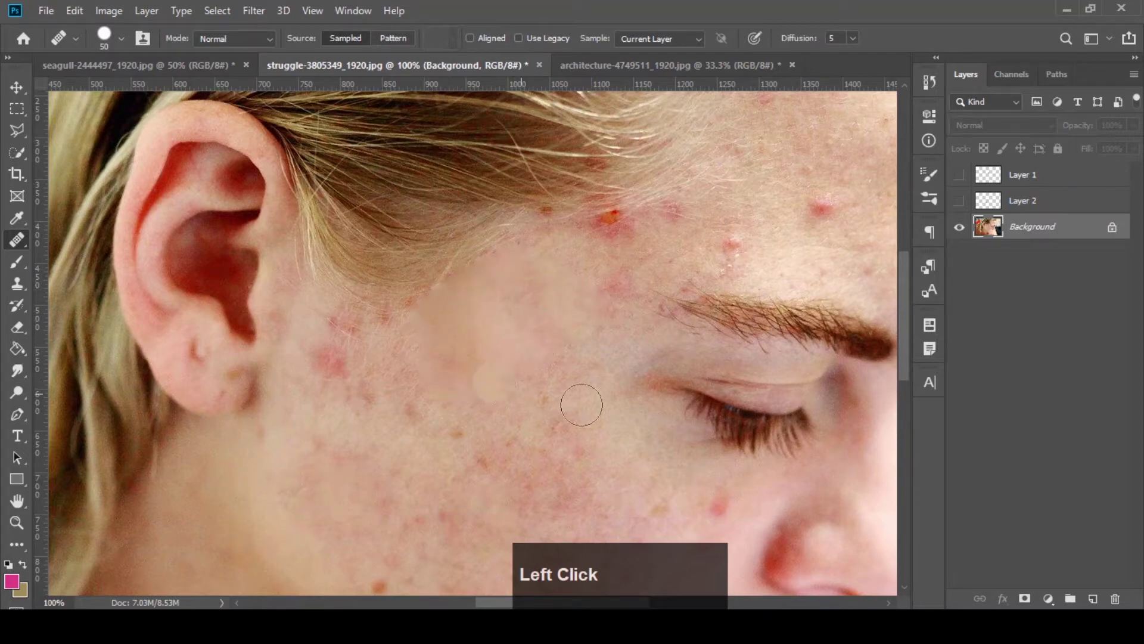
{"action": "left_click", "coordinate": [625, 464], "text": "ctrl"}
{"action": "key", "text": "ctrl+z"}
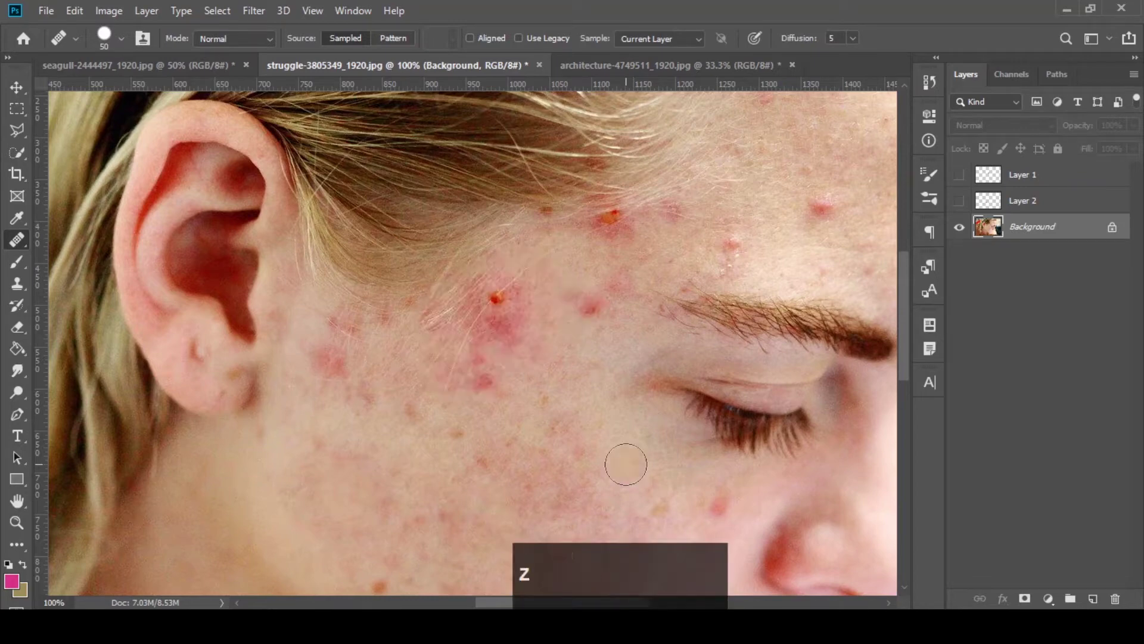
- Look over the Healing Brush's size, hardness and spacing settings and its list of blending modes
{"action": "left_click", "coordinate": [121, 38]}
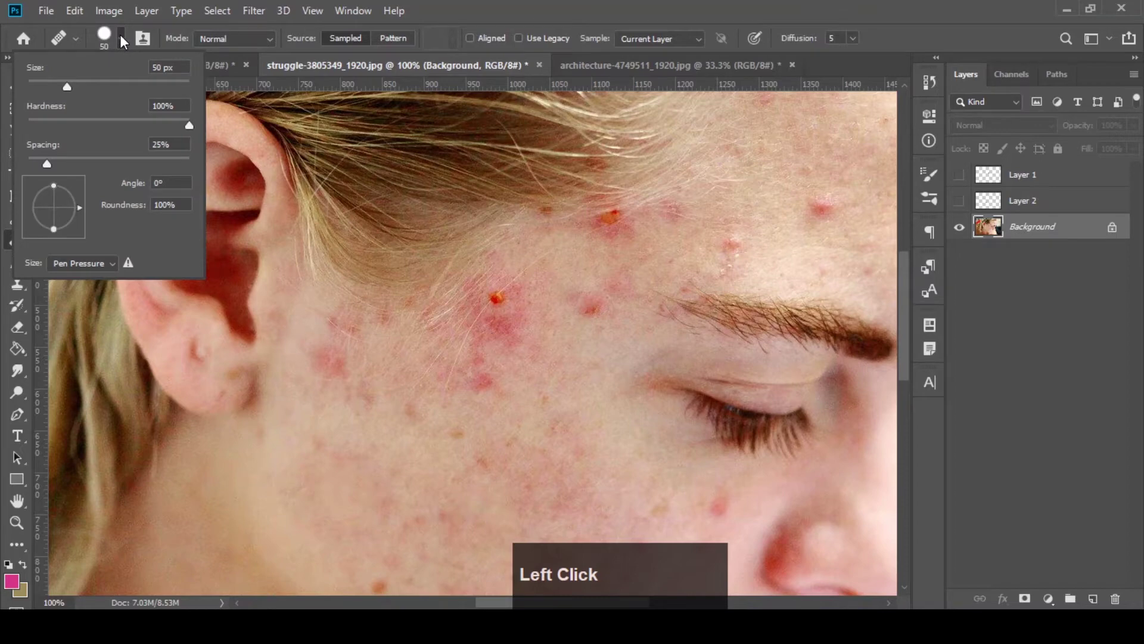
{"action": "left_click", "coordinate": [121, 37]}
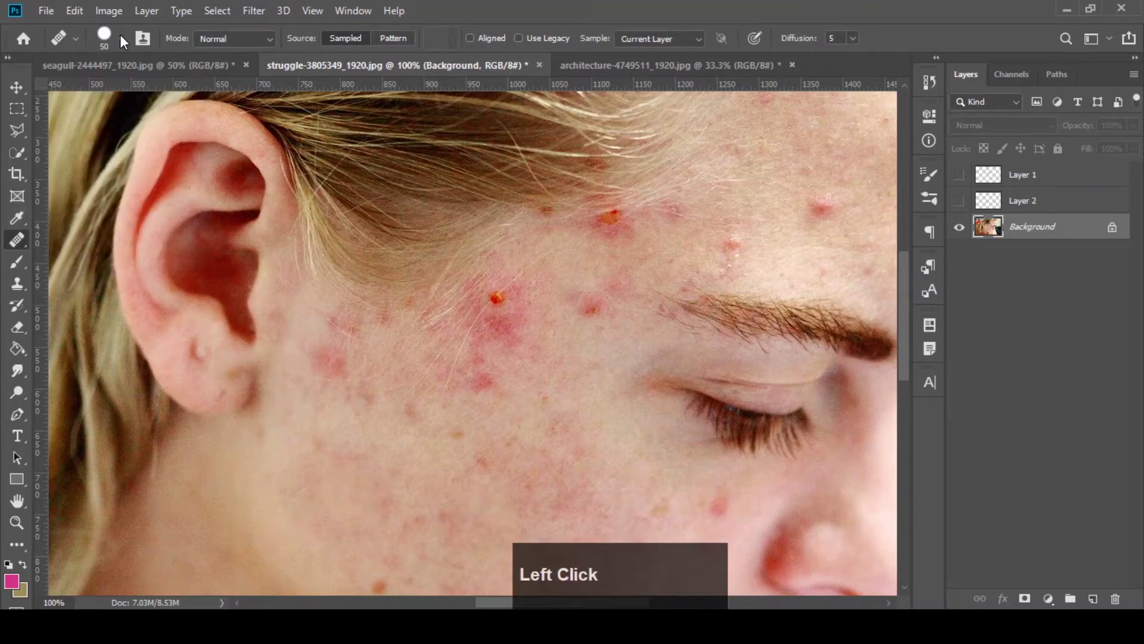
{"action": "left_click", "coordinate": [240, 38]}
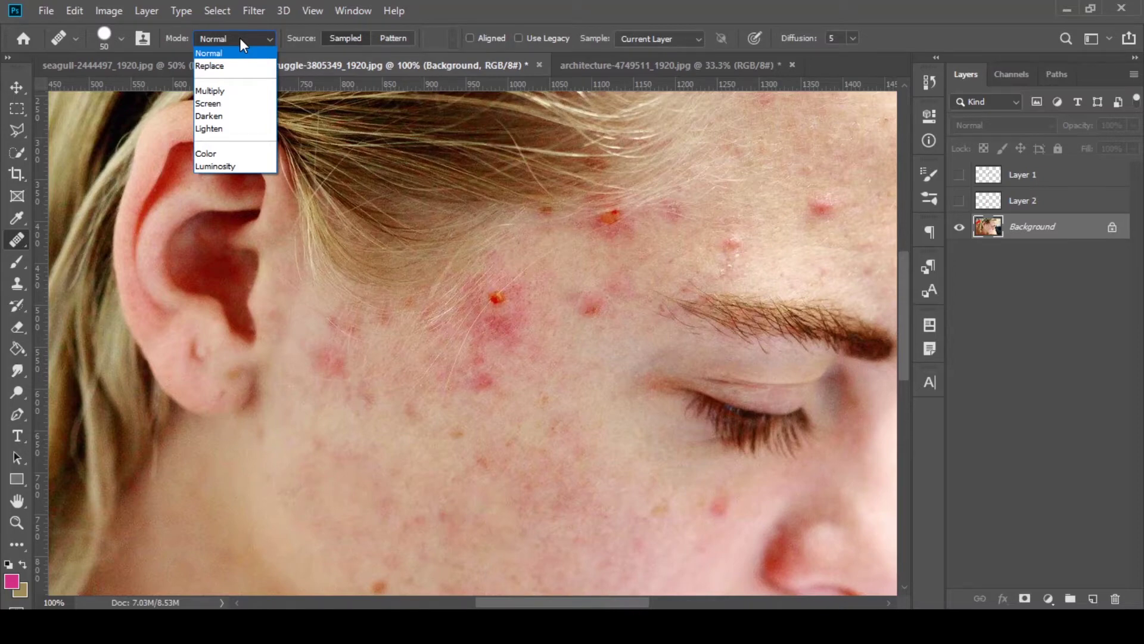
{"action": "left_click", "coordinate": [239, 37]}
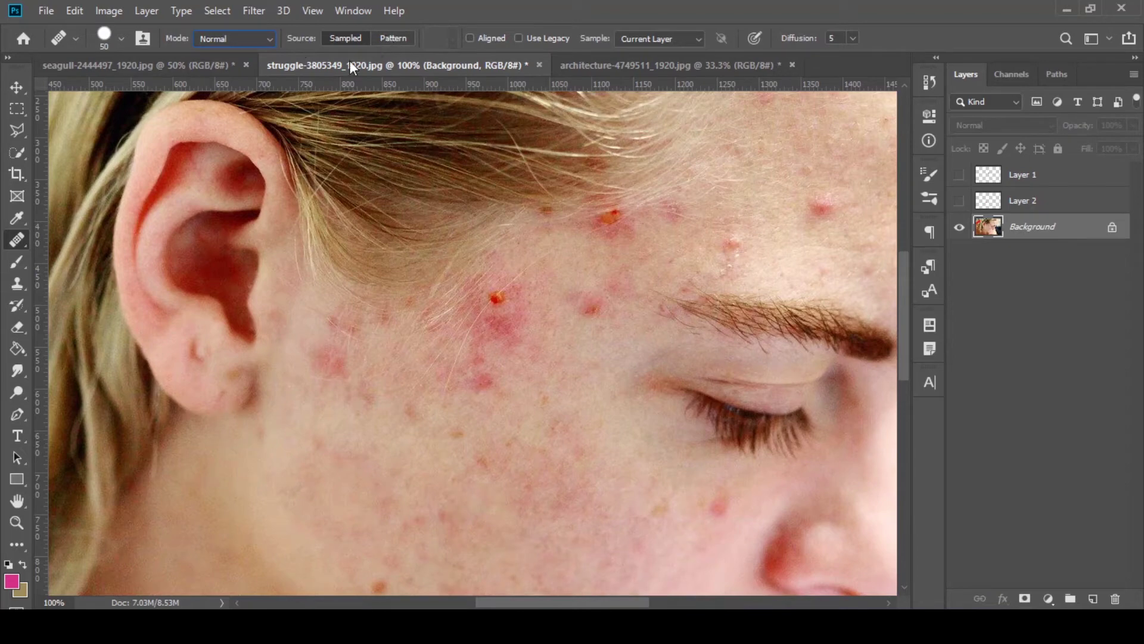
- Set the healing source to Pattern, enlarge the brush to 90 px and apply the diagonal-line pattern over the red temple blemish
{"action": "left_click", "coordinate": [394, 39]}
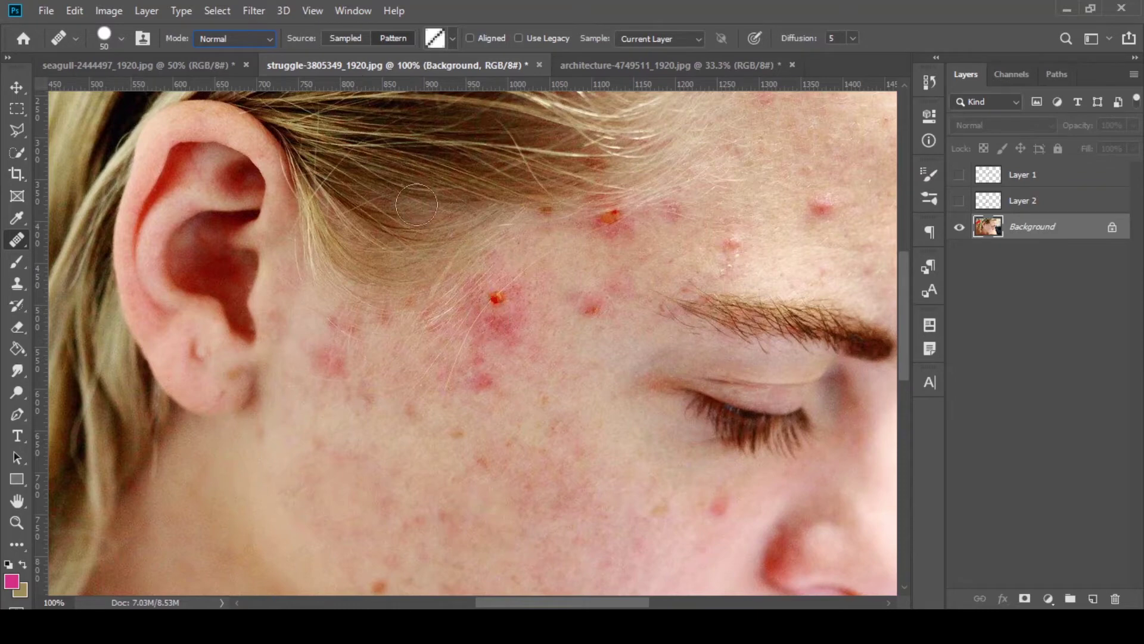
{"action": "left_click", "coordinate": [345, 39]}
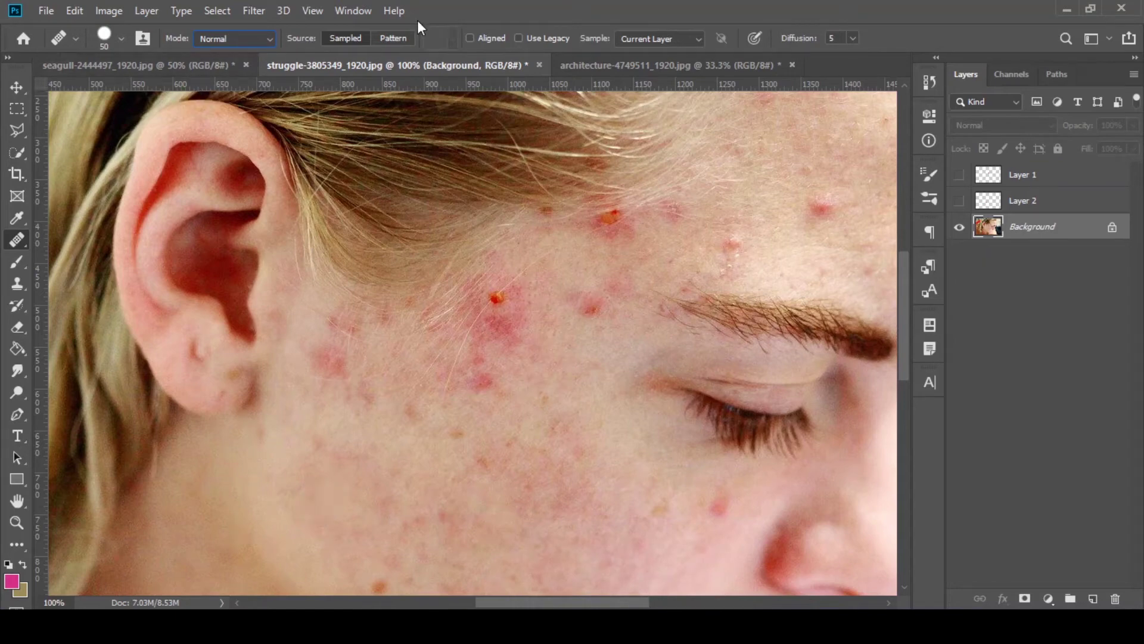
{"action": "left_click", "coordinate": [398, 35]}
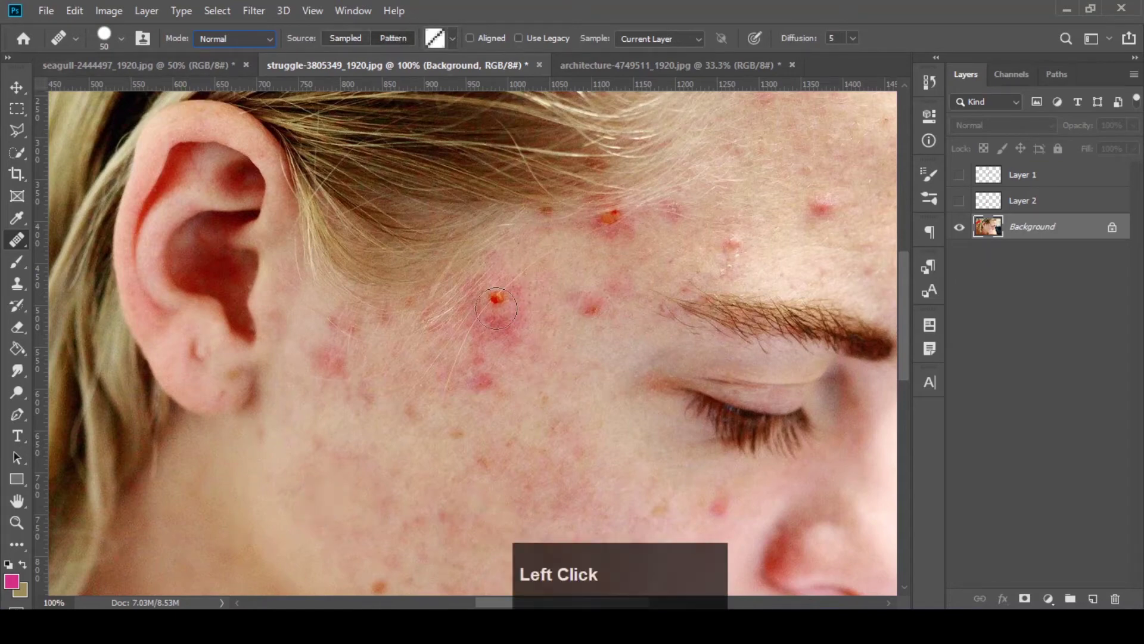
{"action": "key", "text": "bracketright"}
{"action": "key", "text": "bracketright"}
{"action": "key", "text": "bracketright"}
{"action": "left_click", "coordinate": [889, 28]}
{"action": "key", "text": "bracketright"}
{"action": "key", "text": "bracketright"}
{"action": "key", "text": "bracketright"}
{"action": "key", "text": "bracketright"}
{"action": "left_click", "coordinate": [503, 305]}
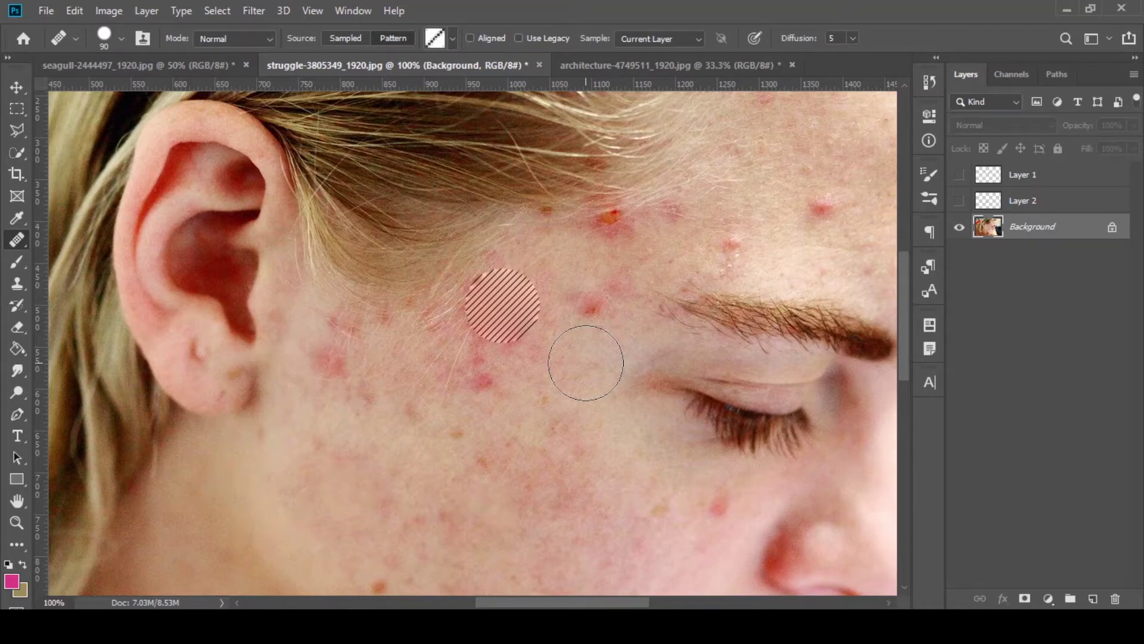
- Choose the grey grainy pattern and apply it once just below the striped spot on the cheek
{"action": "left_click", "coordinate": [451, 39]}
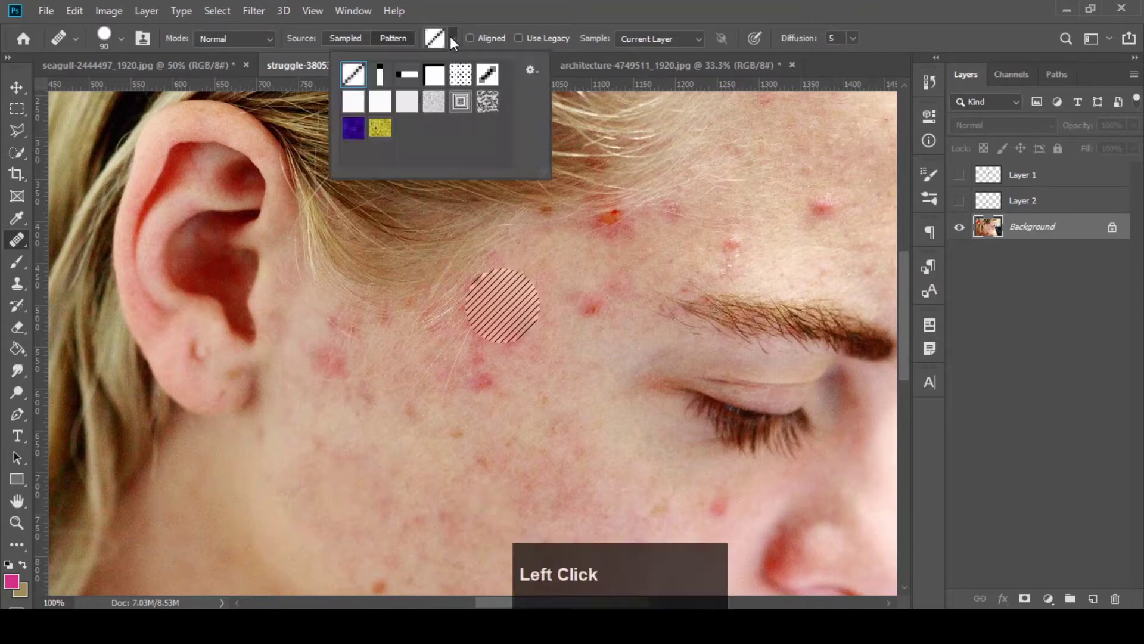
{"action": "left_click", "coordinate": [434, 102]}
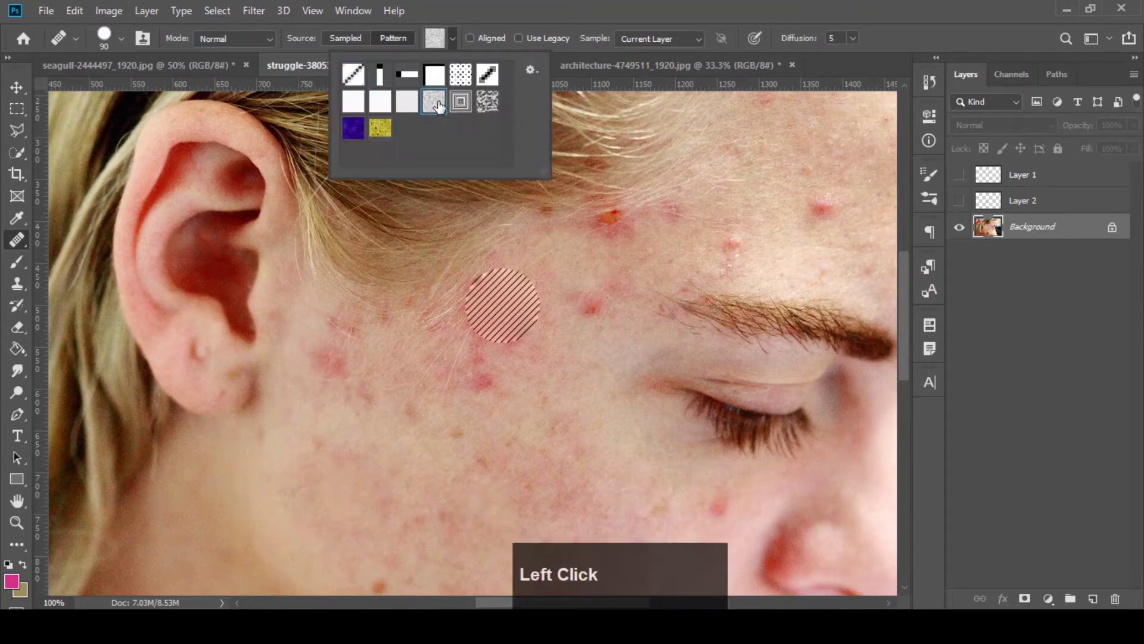
{"action": "left_click", "coordinate": [455, 48]}
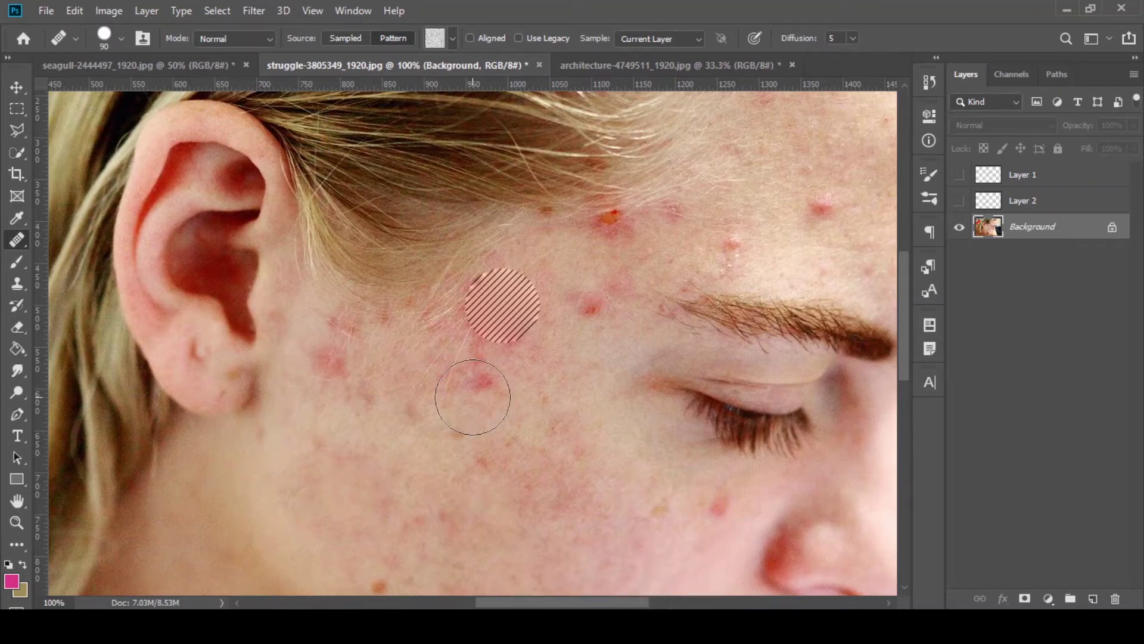
{"action": "left_click", "coordinate": [472, 397]}
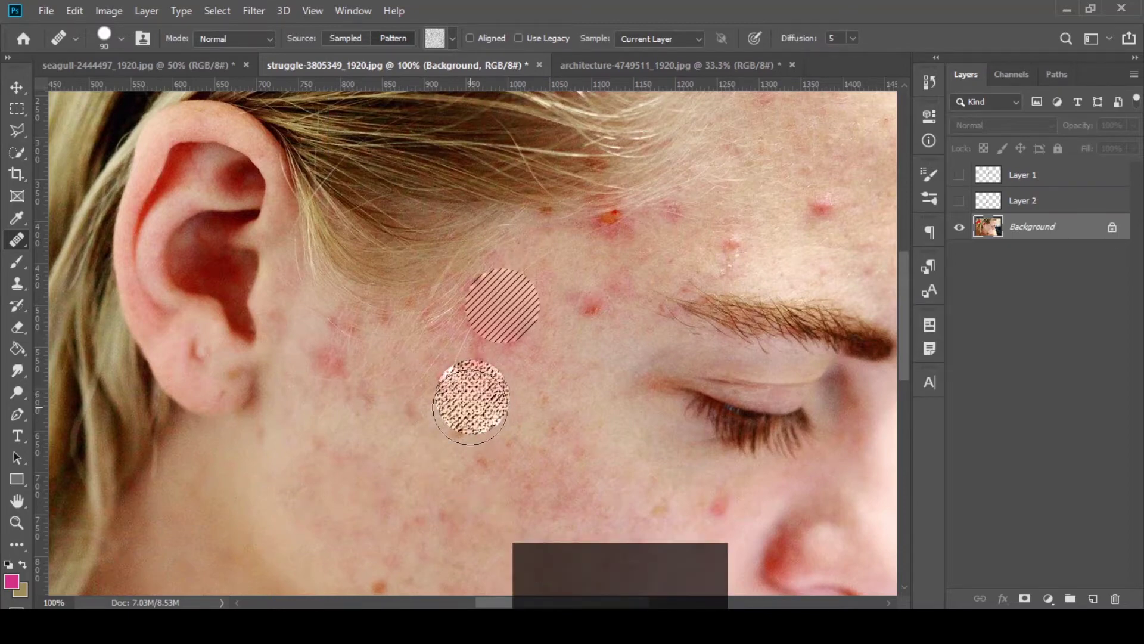
- Choose the concentric-squares pattern and apply it once over the red spots near the outer end of the eyebrow
{"action": "left_click", "coordinate": [452, 39]}
{"action": "left_click", "coordinate": [461, 102]}
{"action": "left_click", "coordinate": [454, 46]}
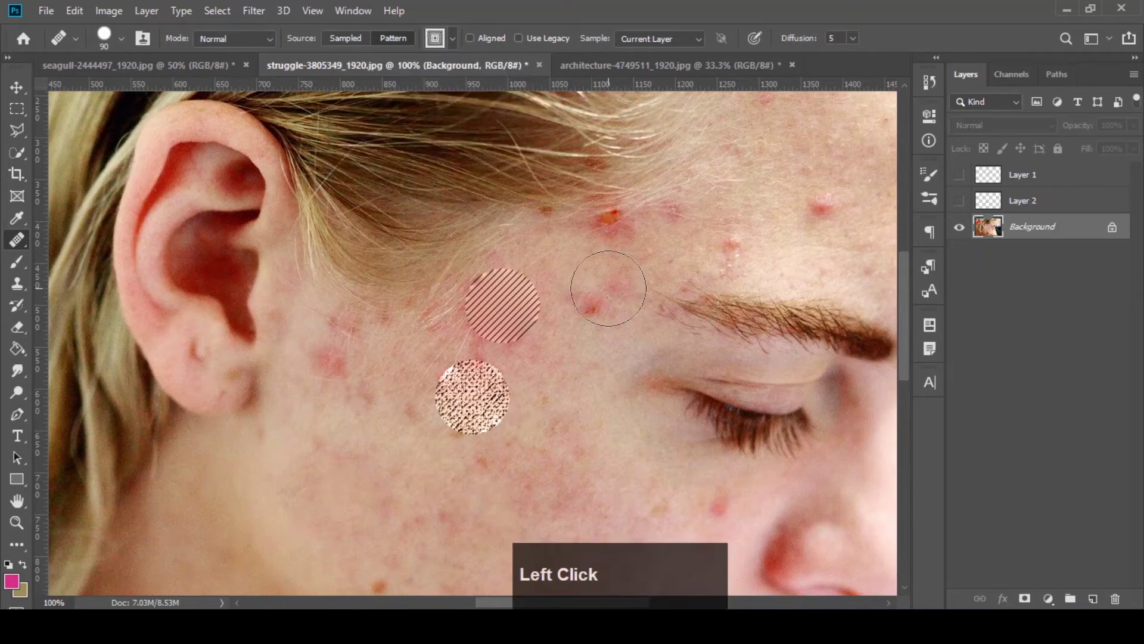
{"action": "left_click", "coordinate": [608, 288]}
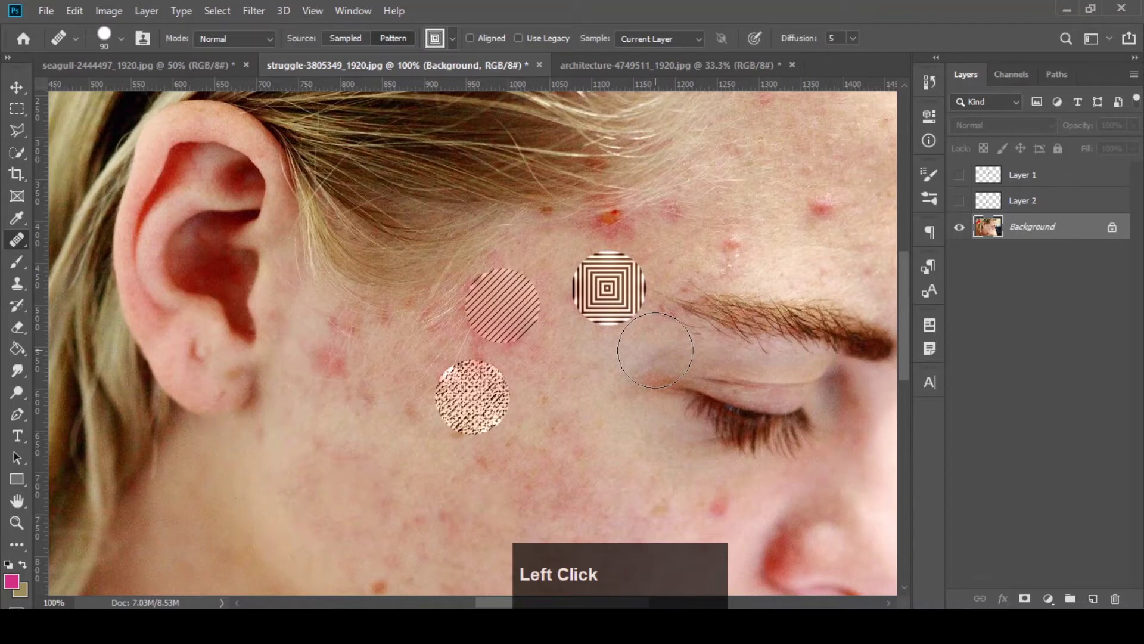
- Undo the three pattern applications on the face
{"action": "key", "text": "ctrl"}
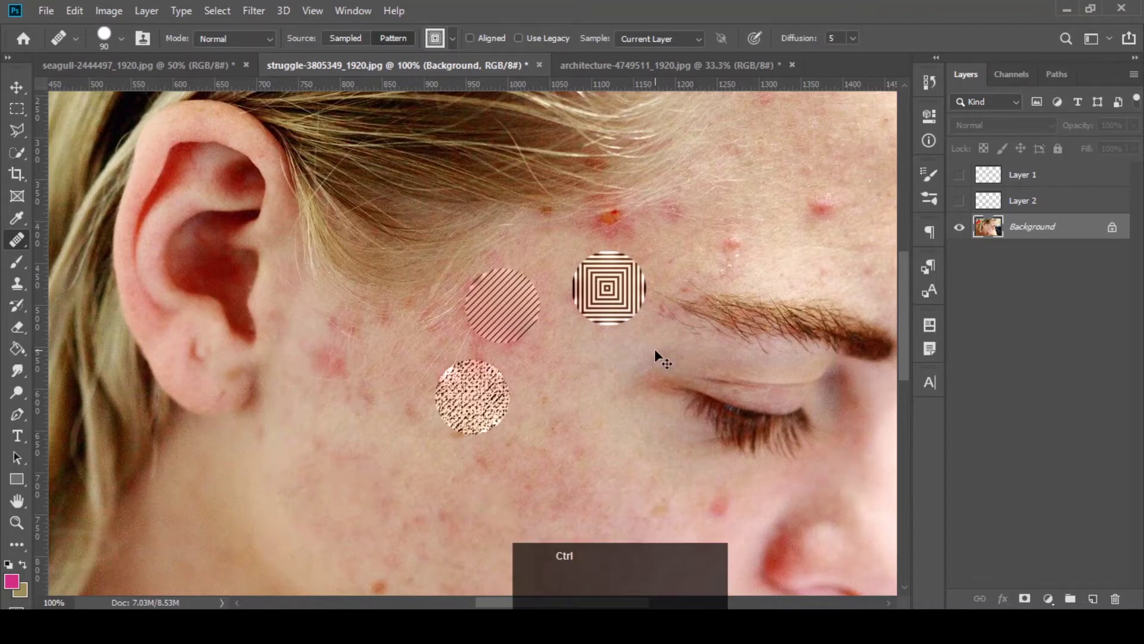
{"action": "key", "text": "ctrl+z"}
{"action": "key", "text": "ctrl+z"}
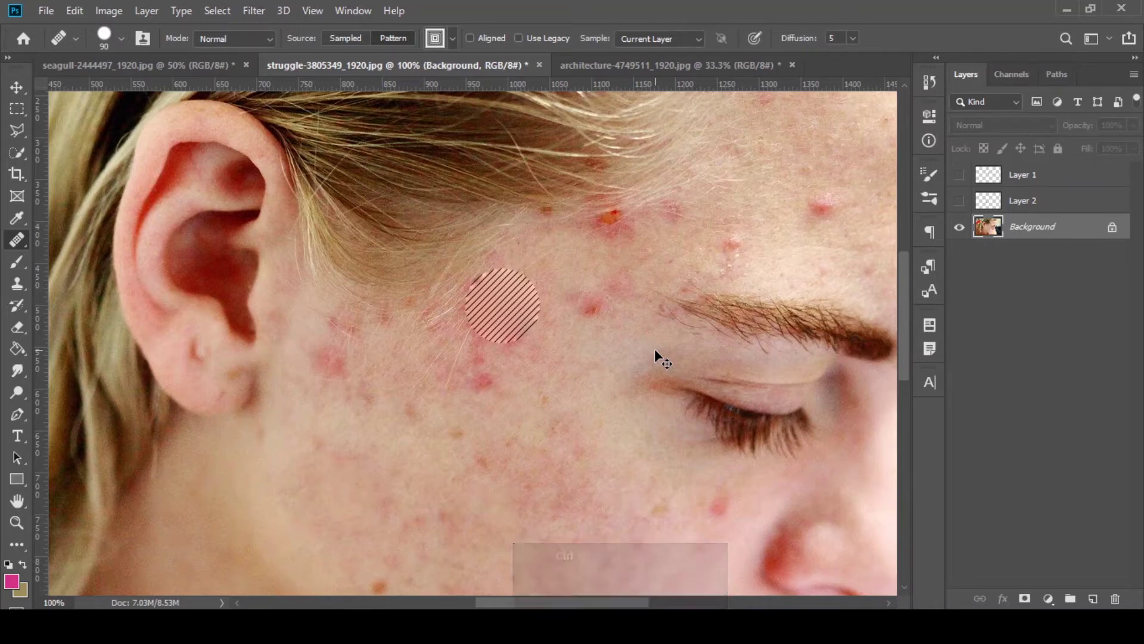
{"action": "key", "text": "ctrl+z"}
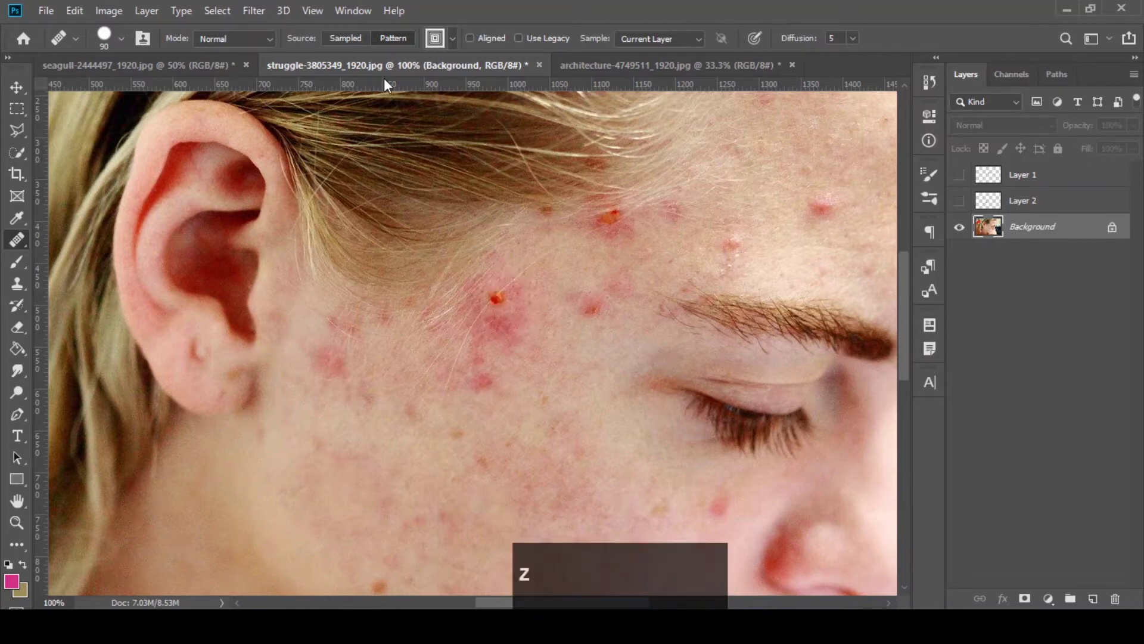
- Set the healing source back to Sampled and turn on Aligned sampling
{"action": "left_click", "coordinate": [345, 36]}
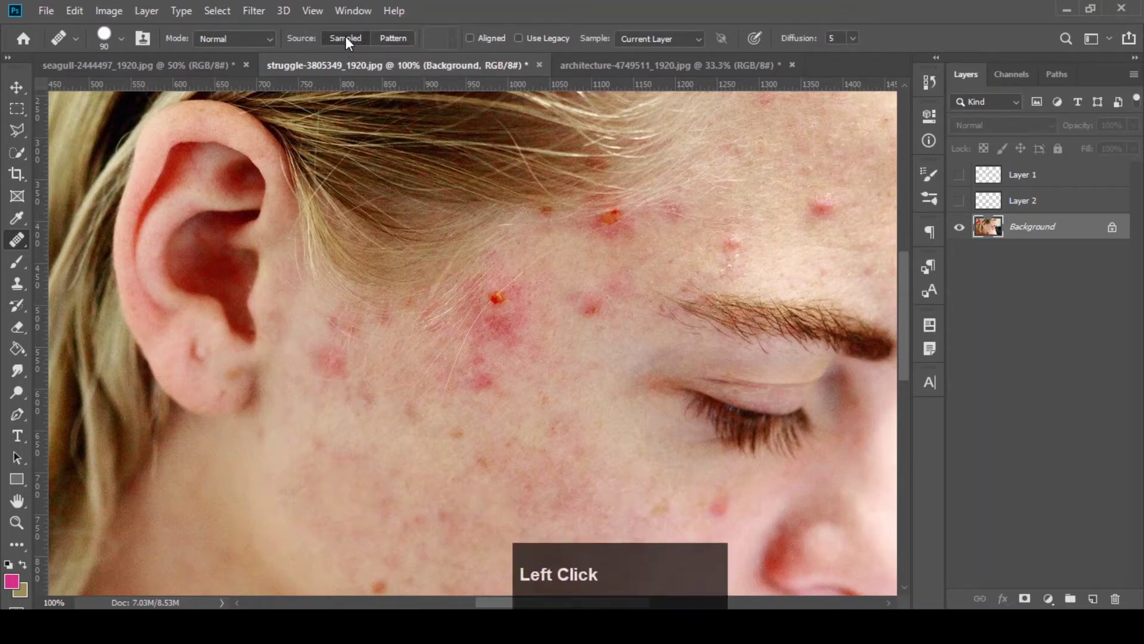
{"action": "left_click", "coordinate": [470, 38]}
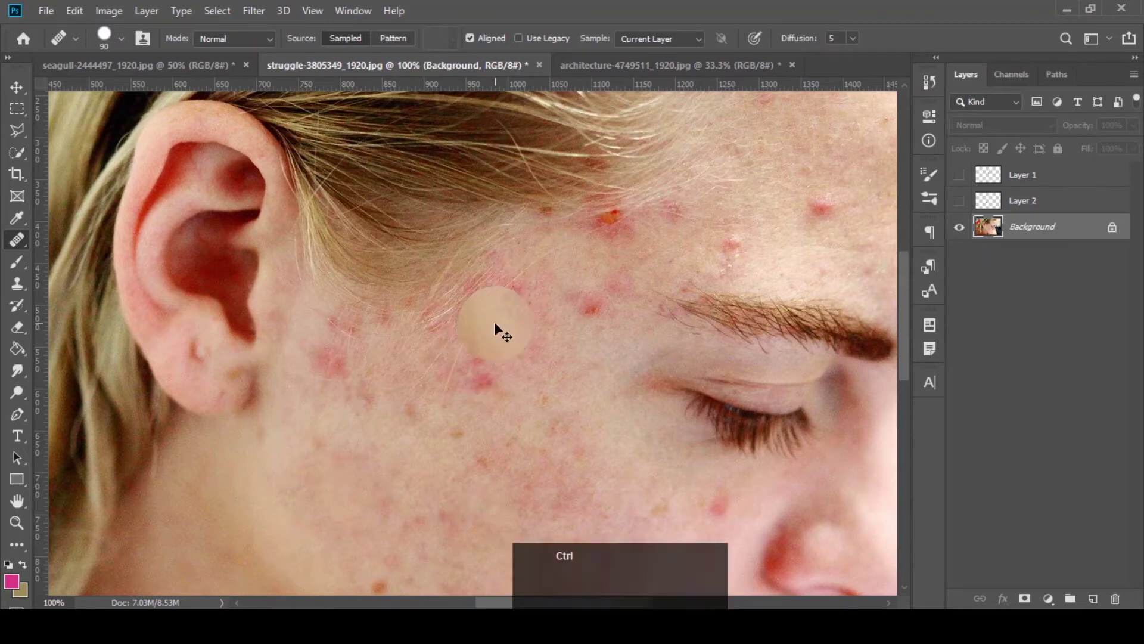
{"action": "left_click", "coordinate": [500, 328], "text": "ctrl"}
{"action": "left_click", "coordinate": [499, 305]}
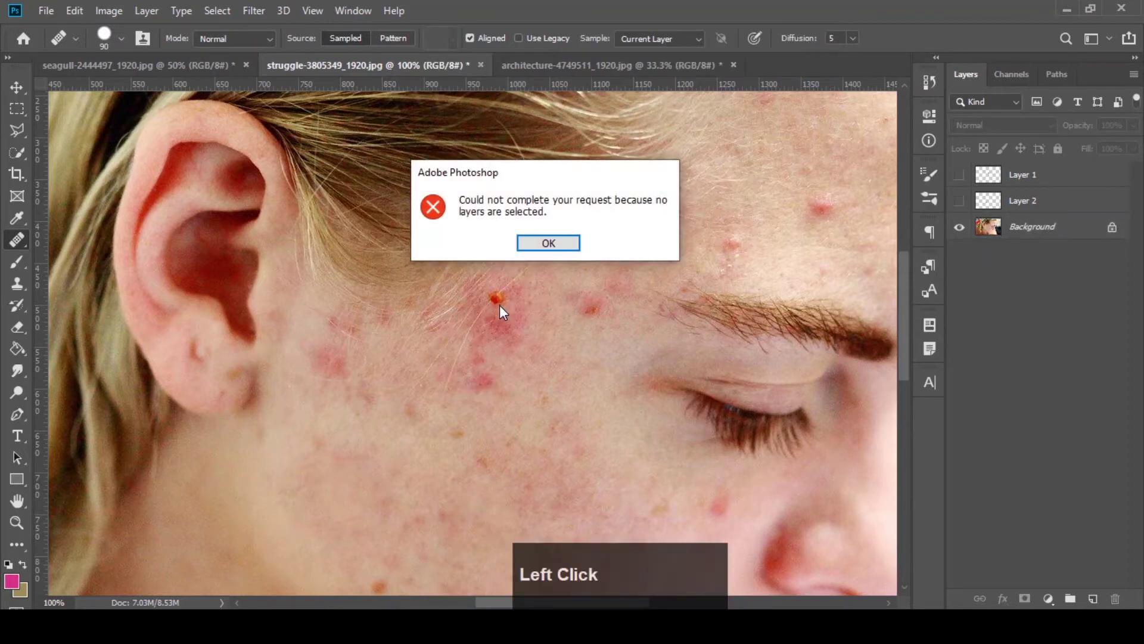
{"action": "left_click", "coordinate": [549, 246]}
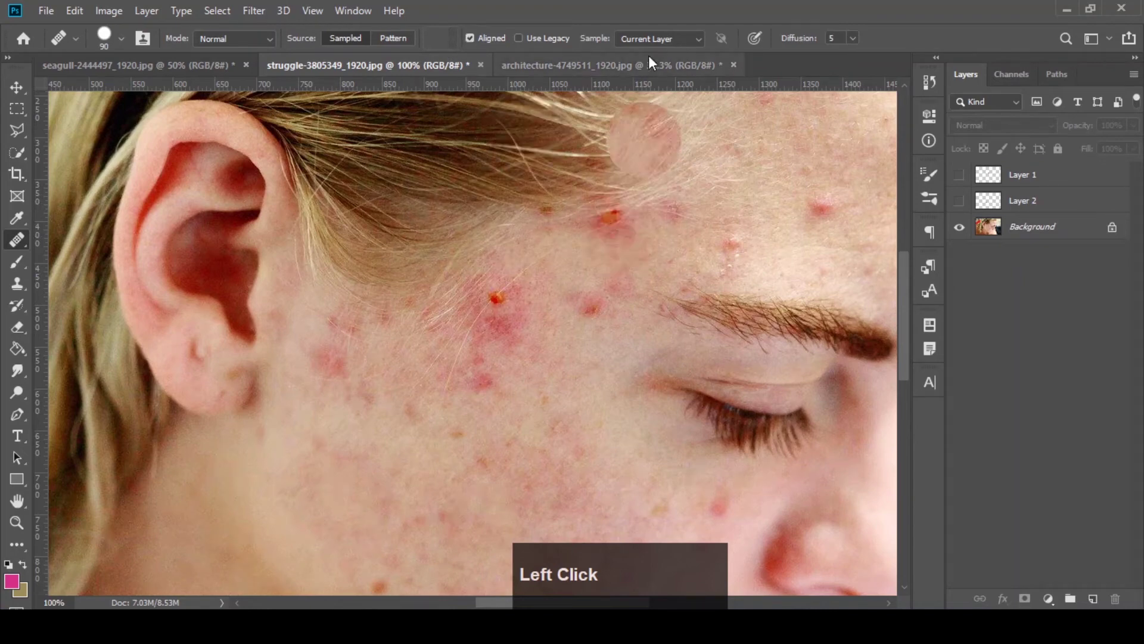
- Look over the Healing Brush's Sample layer options, keeping Current Layer
{"action": "left_click", "coordinate": [687, 37]}
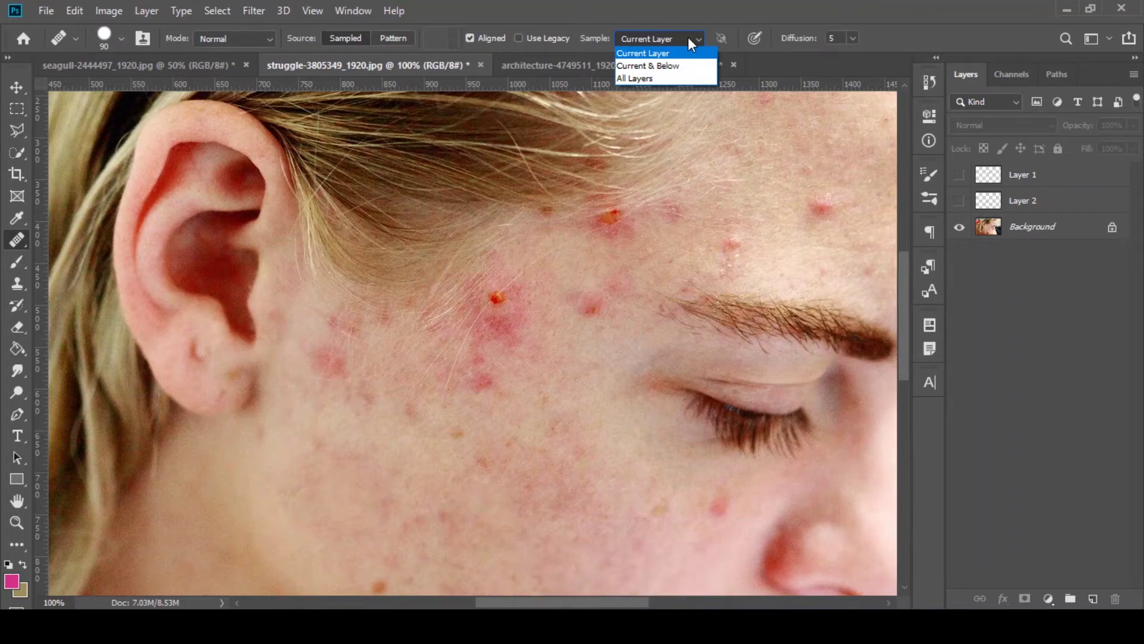
{"action": "left_click", "coordinate": [687, 37]}
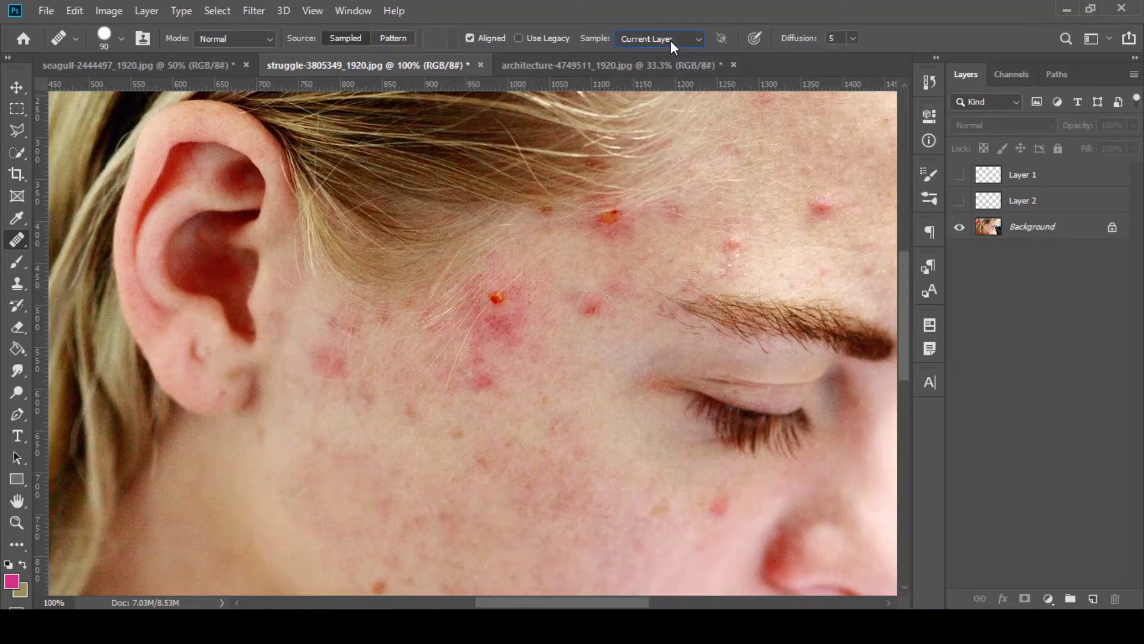
- Set Diffusion to 4 and heal the red blemish at the temple with clean skin sampled below the ear
{"action": "left_click", "coordinate": [509, 299]}
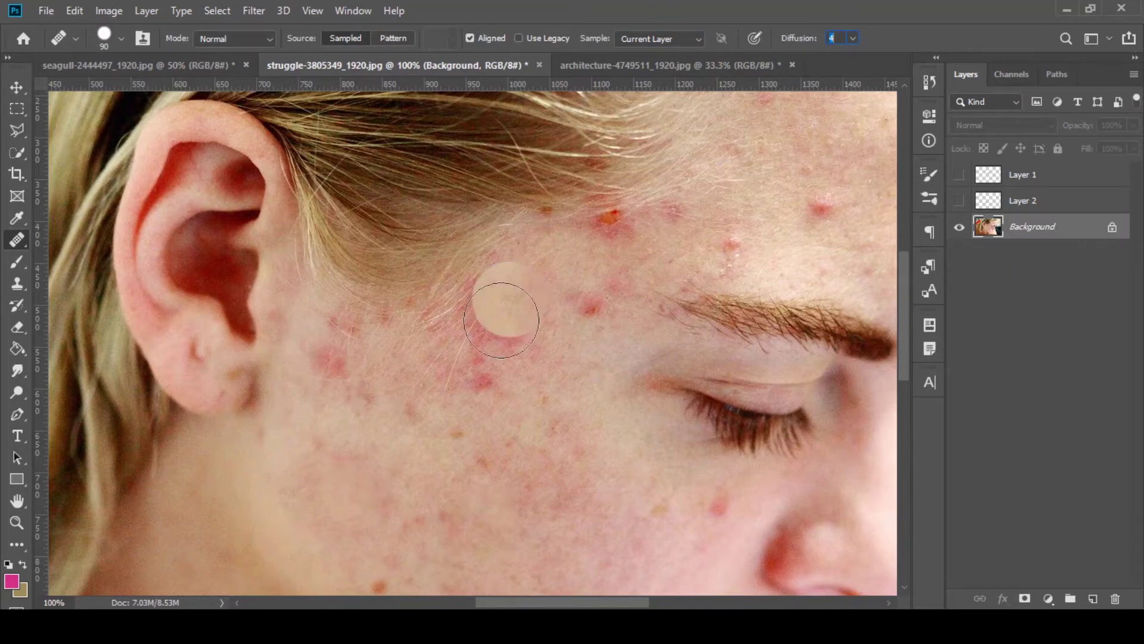
{"action": "left_click", "coordinate": [285, 492], "text": "alt"}
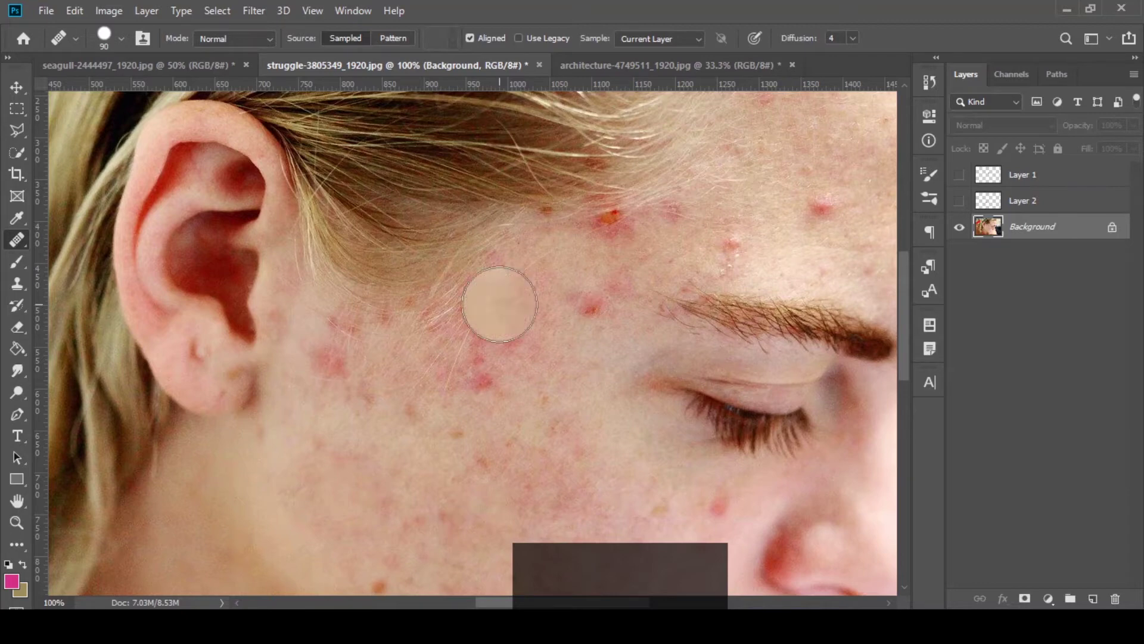
{"action": "left_click", "coordinate": [499, 303]}
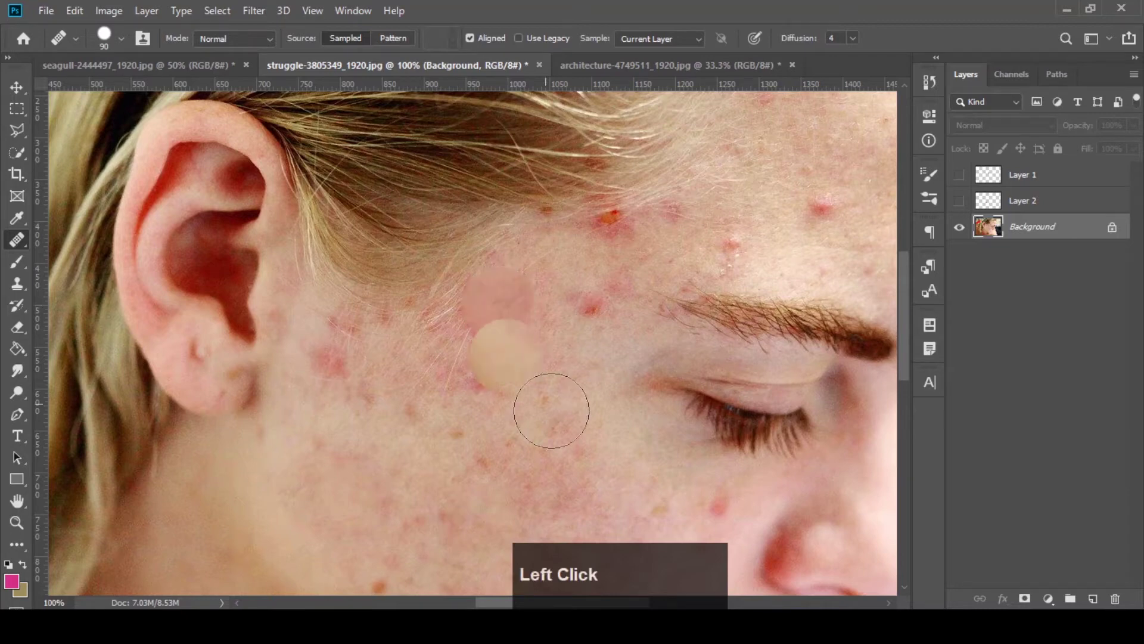
{"action": "left_click", "coordinate": [362, 434]}
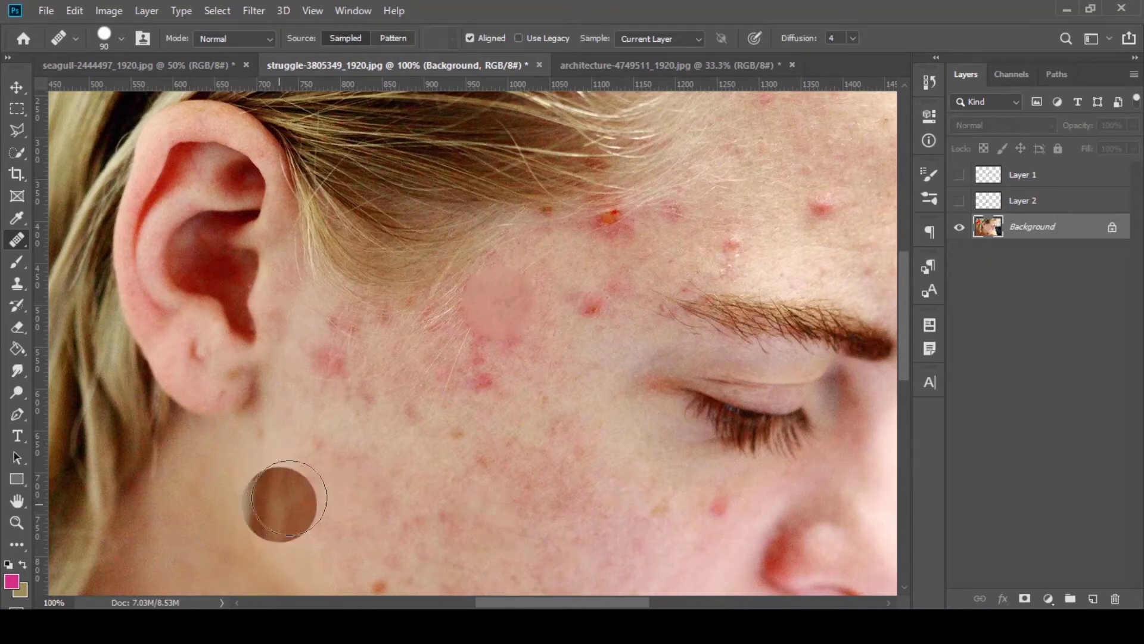
{"action": "left_click", "coordinate": [492, 322]}
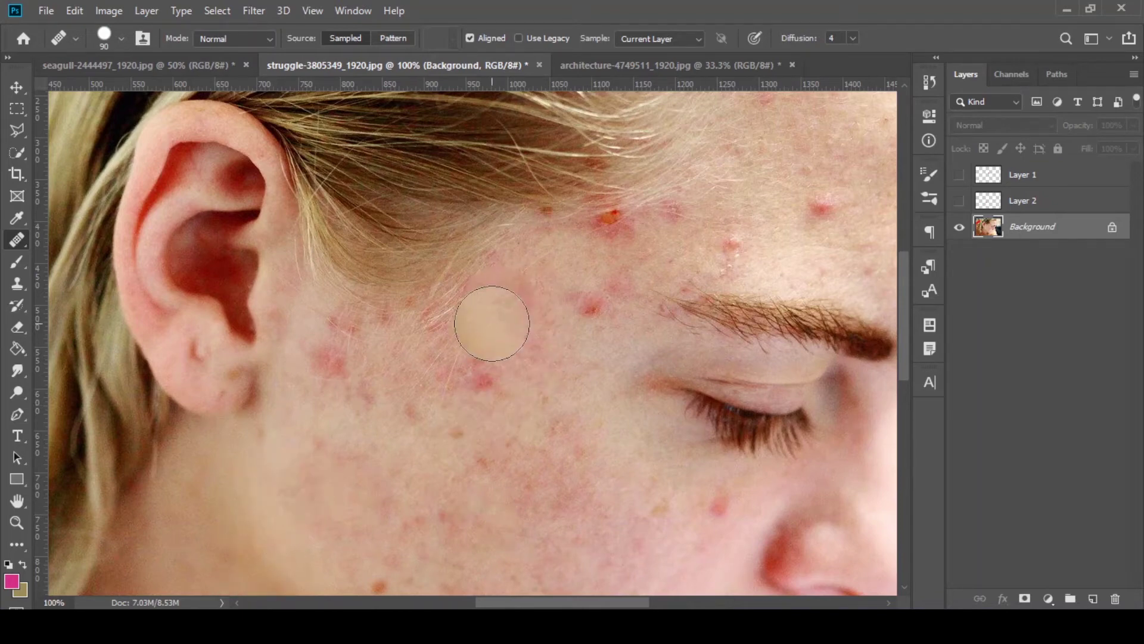
- Raise Diffusion to 7 and undo the previous healing at the temple
{"action": "left_click", "coordinate": [852, 39]}
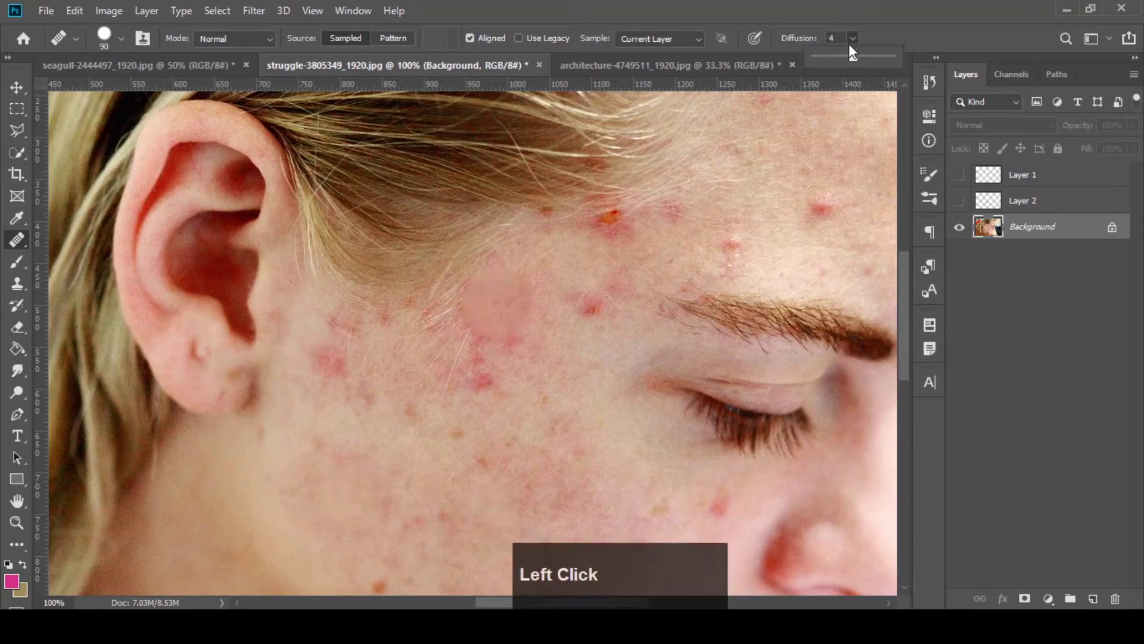
{"action": "mouse_move", "coordinate": [861, 56]}
{"action": "left_mouse_down"}
{"action": "mouse_move", "coordinate": [908, 37]}
{"action": "mouse_move", "coordinate": [889, 28]}
{"action": "left_mouse_up"}
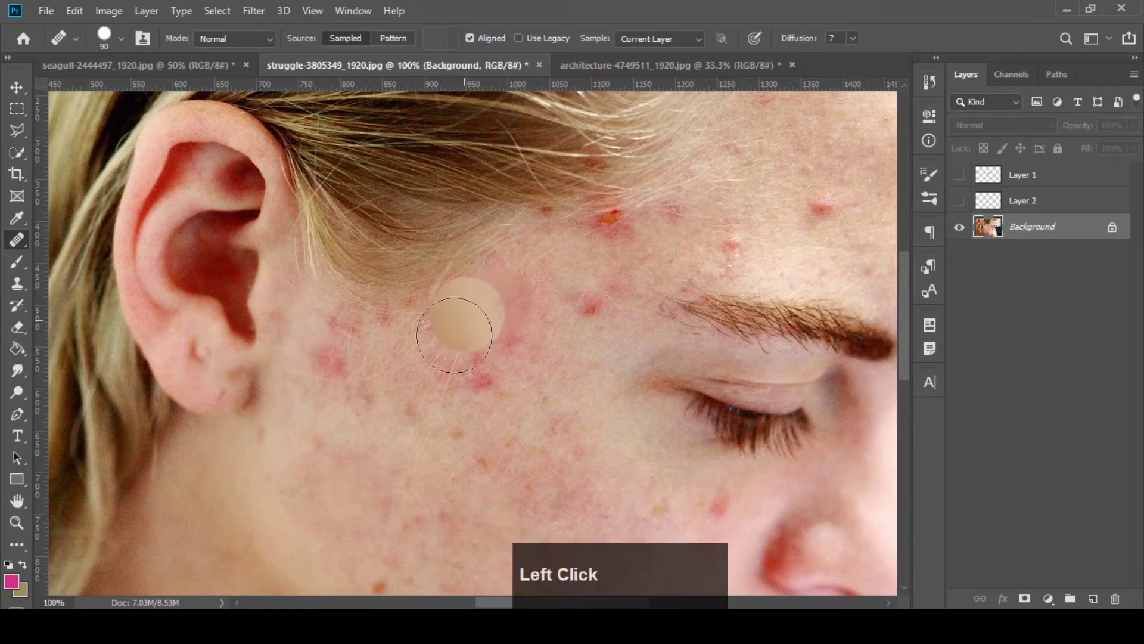
{"action": "key", "text": "ctrl+z"}
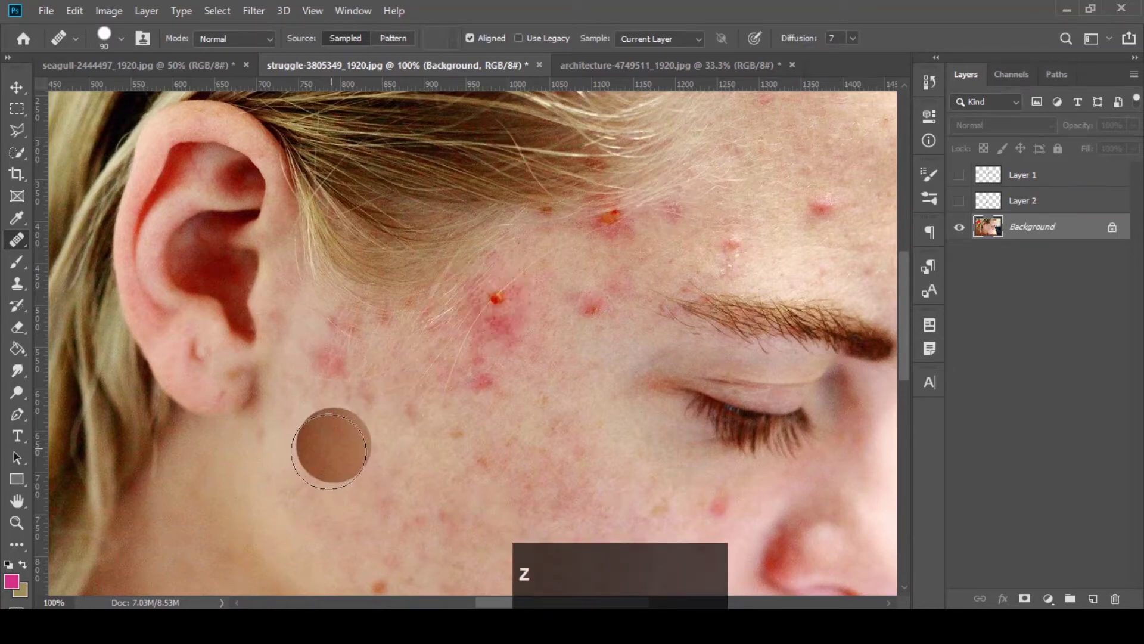
- Sample clean skin below the earlobe and heal the temple blemish again with Diffusion at 7
{"action": "left_click", "coordinate": [292, 469], "text": "alt"}
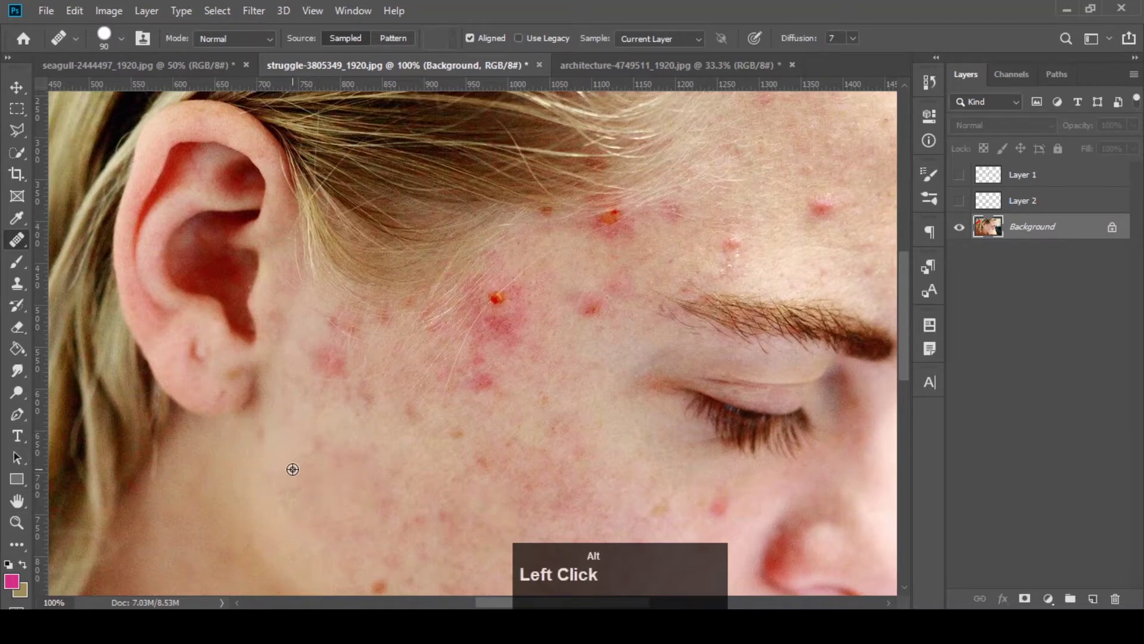
{"action": "left_click", "coordinate": [492, 304]}
{"action": "left_click", "coordinate": [494, 315]}
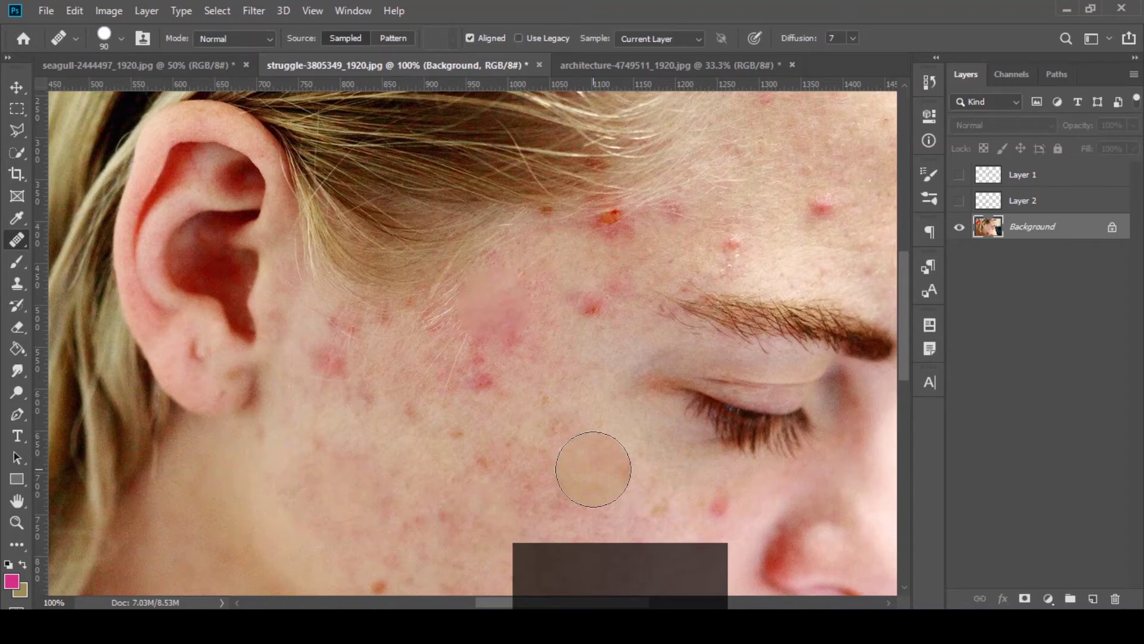
- Undo the last healing at the temple and lower Diffusion to 1
{"action": "key", "text": "ctrl"}
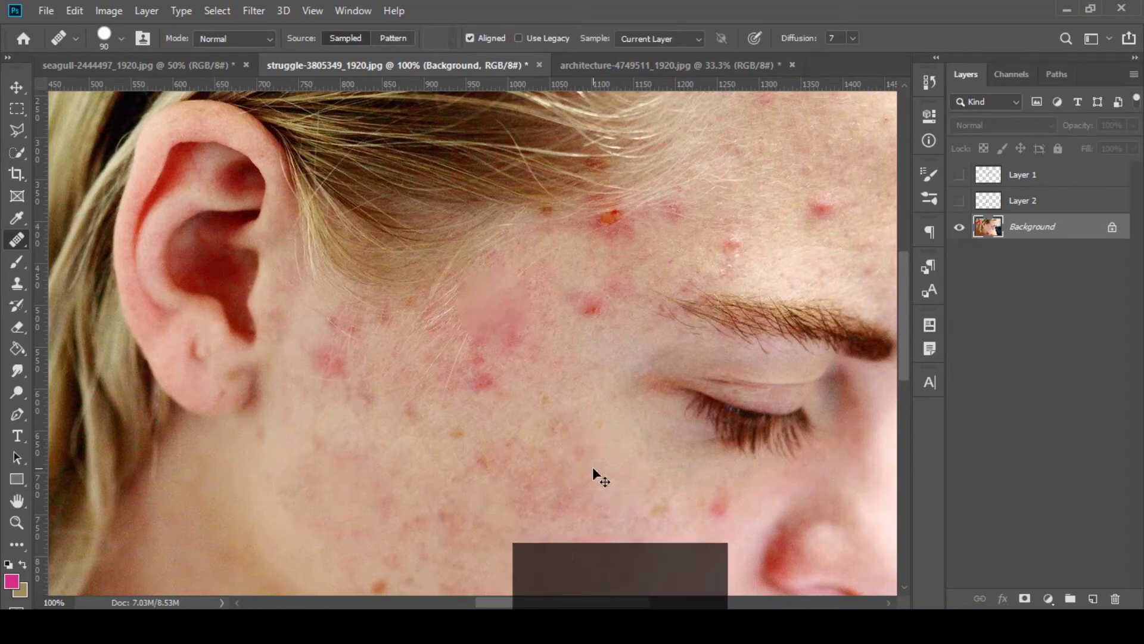
{"action": "key", "text": "ctrl+z"}
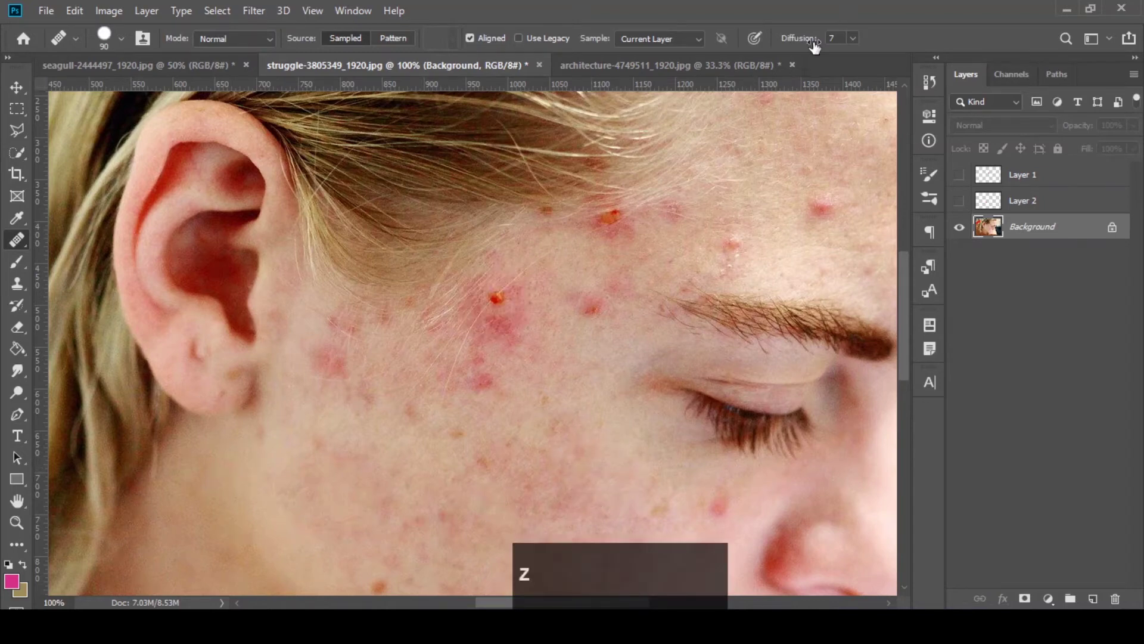
{"action": "left_click", "coordinate": [852, 37]}
{"action": "left_click", "coordinate": [778, 57]}
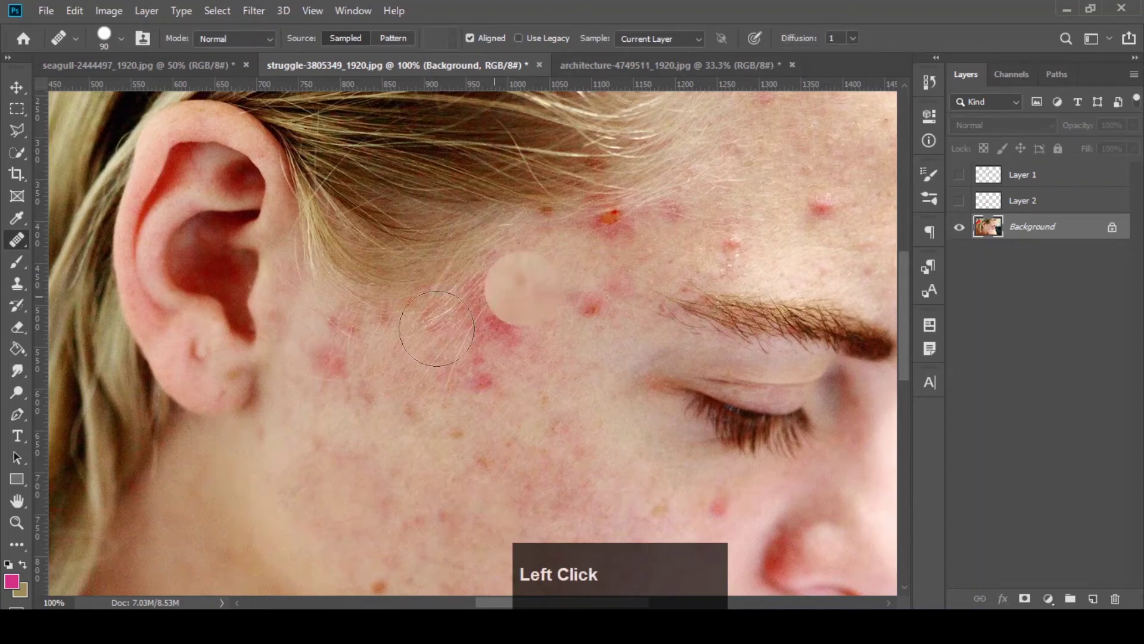
- Heal the temple blemish from skin sampled below the ear at Diffusion 1, inspect the healed edges closely, and undo it
{"action": "left_click", "coordinate": [303, 442], "text": "alt"}
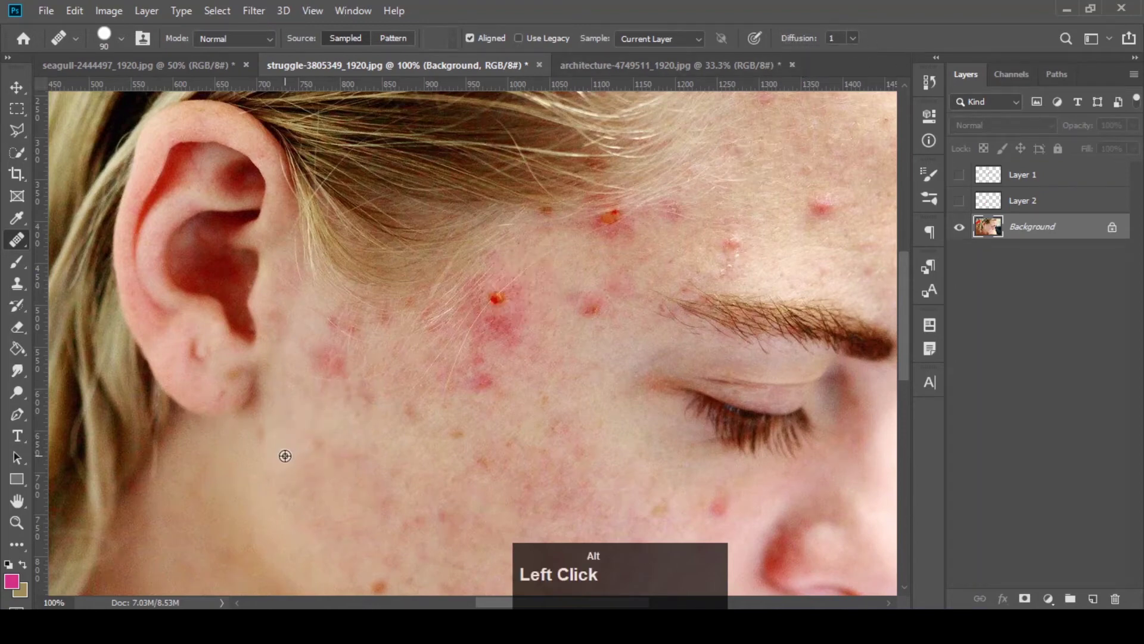
{"action": "left_click", "coordinate": [494, 307]}
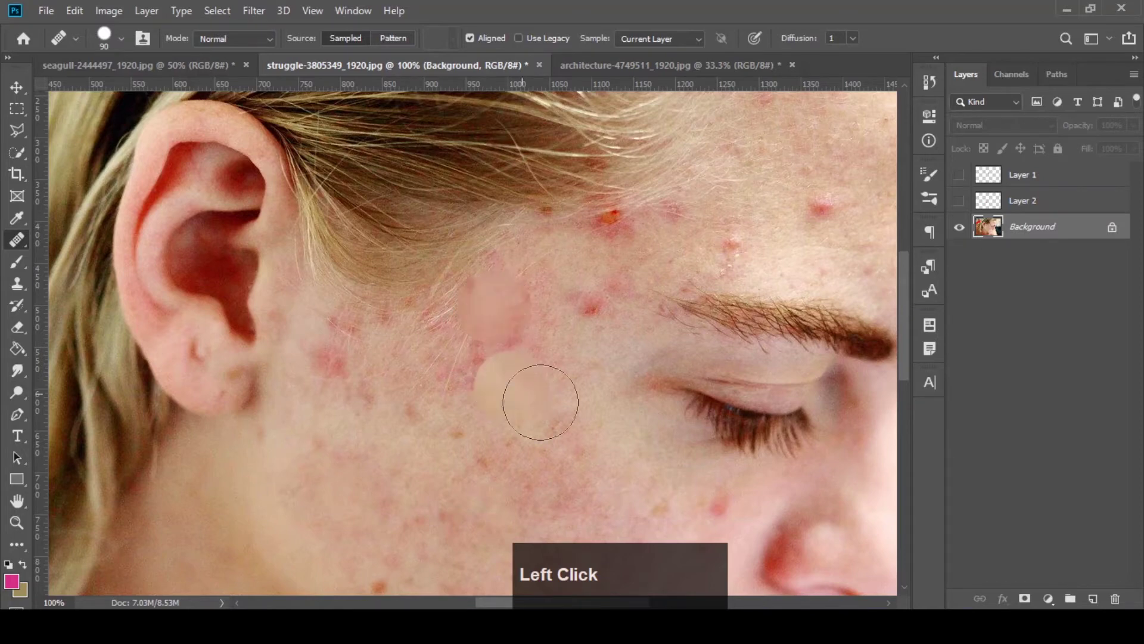
{"action": "left_click", "coordinate": [690, 388]}
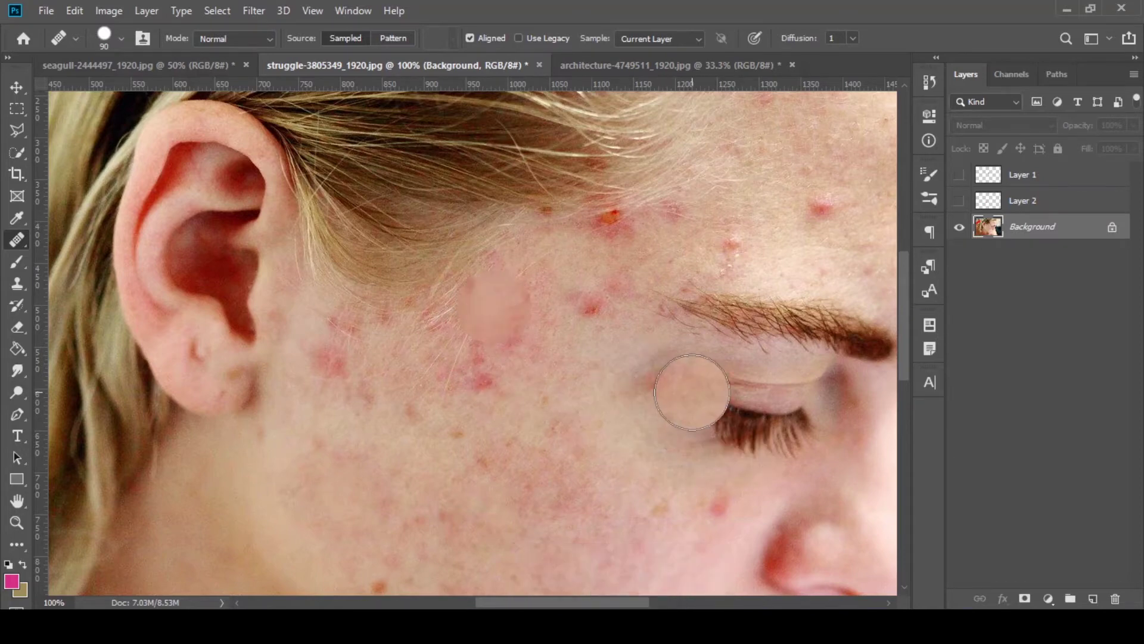
{"action": "key", "text": "ctrl+plus"}
{"action": "key", "text": "ctrl+plus"}
{"action": "key", "text": "ctrl+plus"}
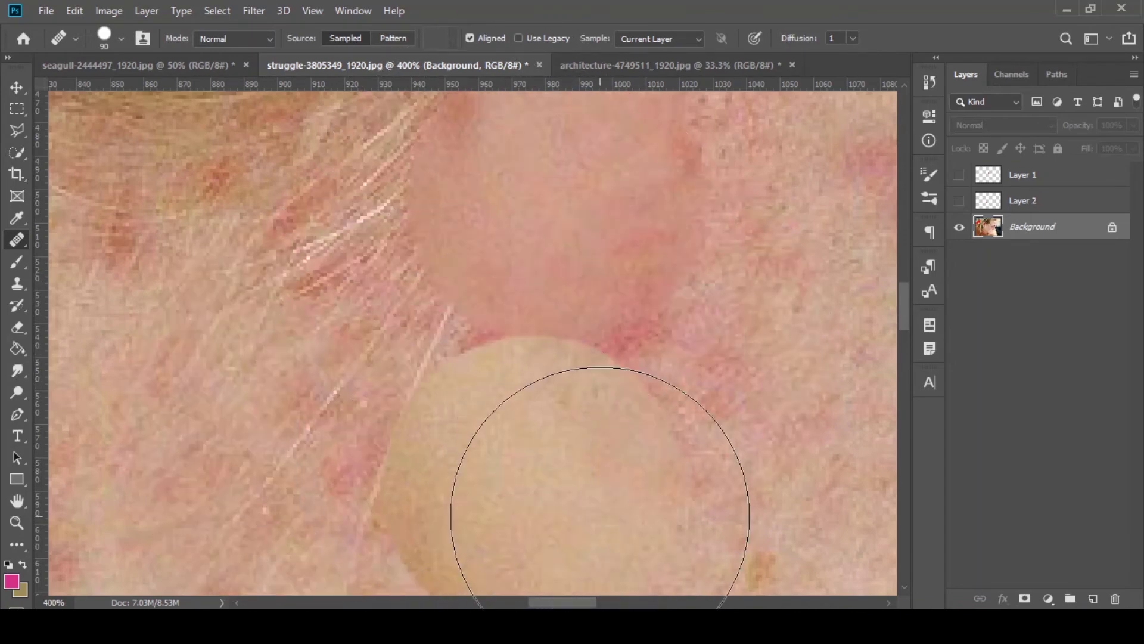
{"action": "key", "text": "ctrl+z"}
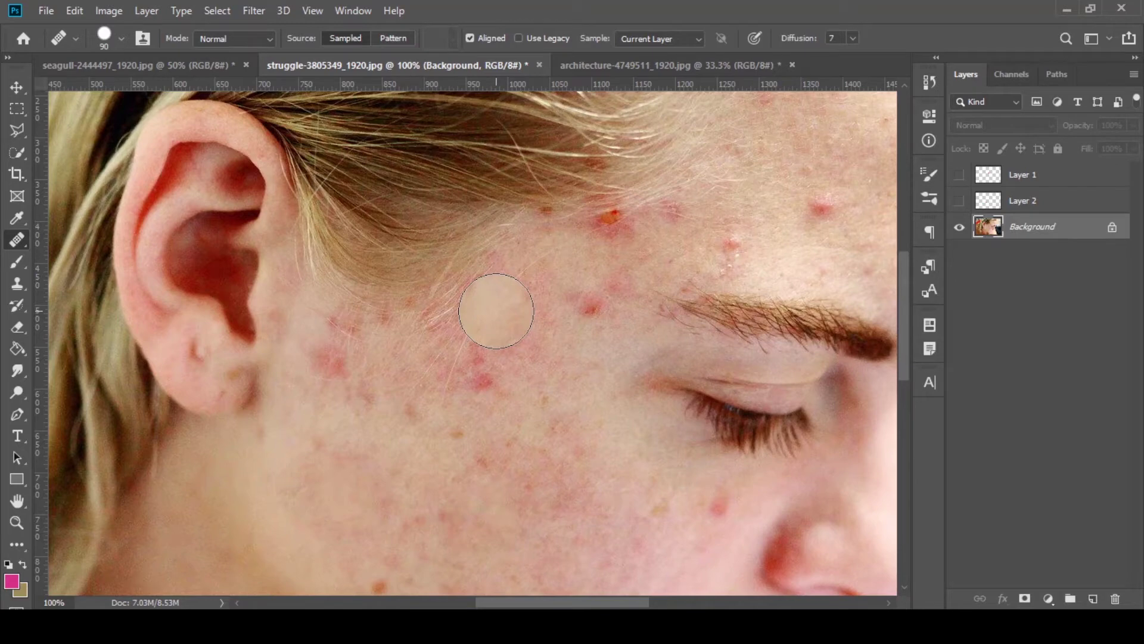
- Activate the Patch tool and switch to the architecture-4749511_1920.jpg image
{"action": "right_click", "coordinate": [16, 240]}
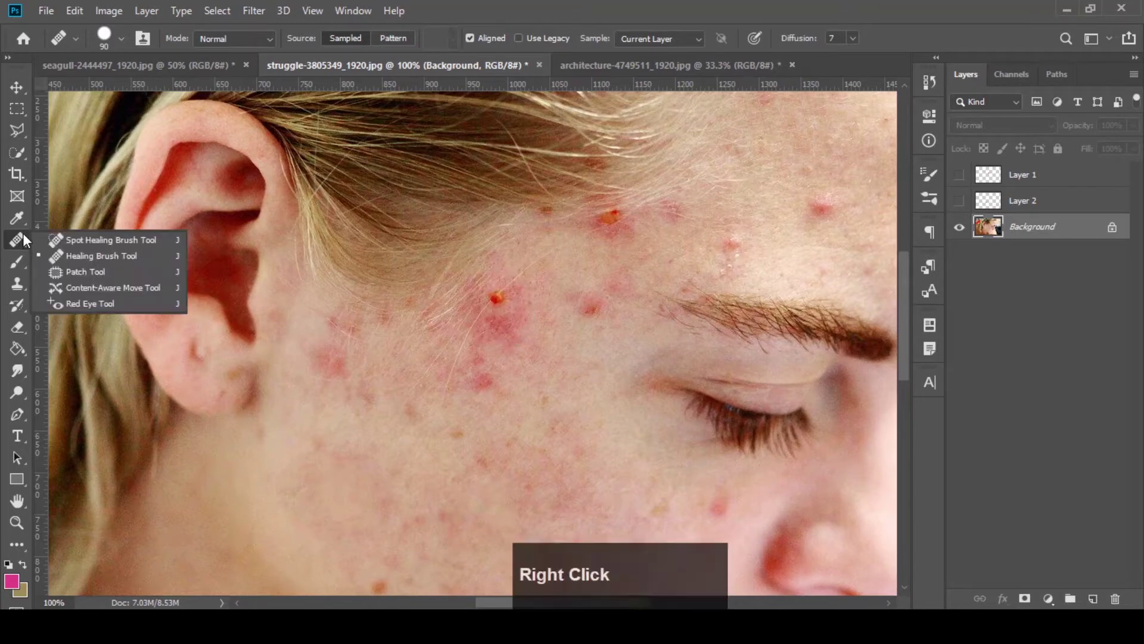
{"action": "left_click", "coordinate": [47, 271]}
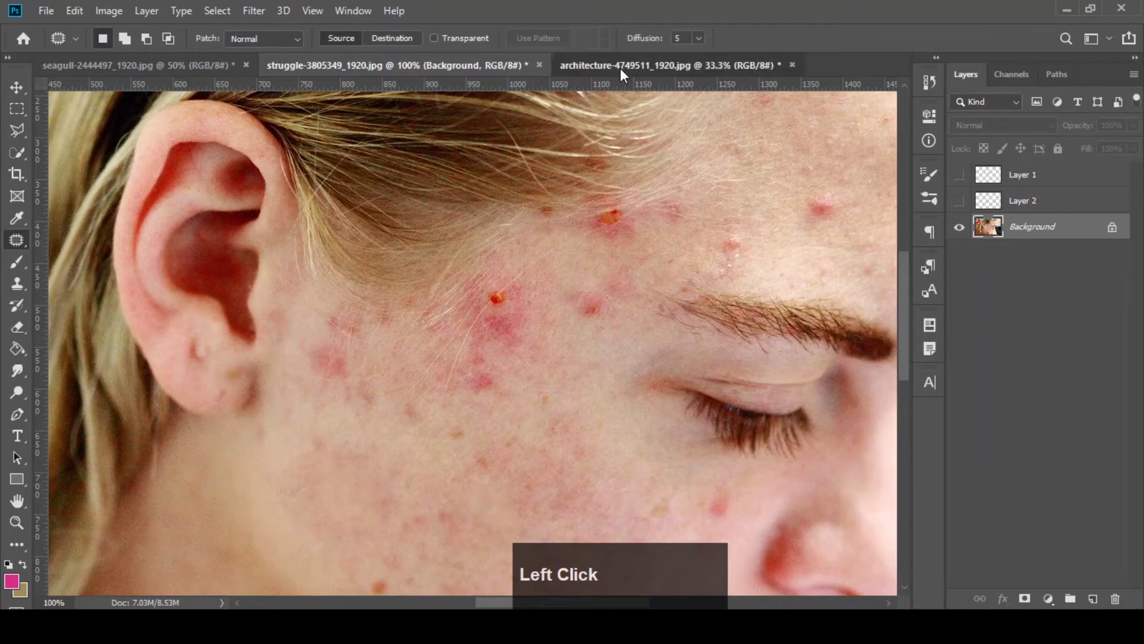
{"action": "left_click", "coordinate": [619, 66]}
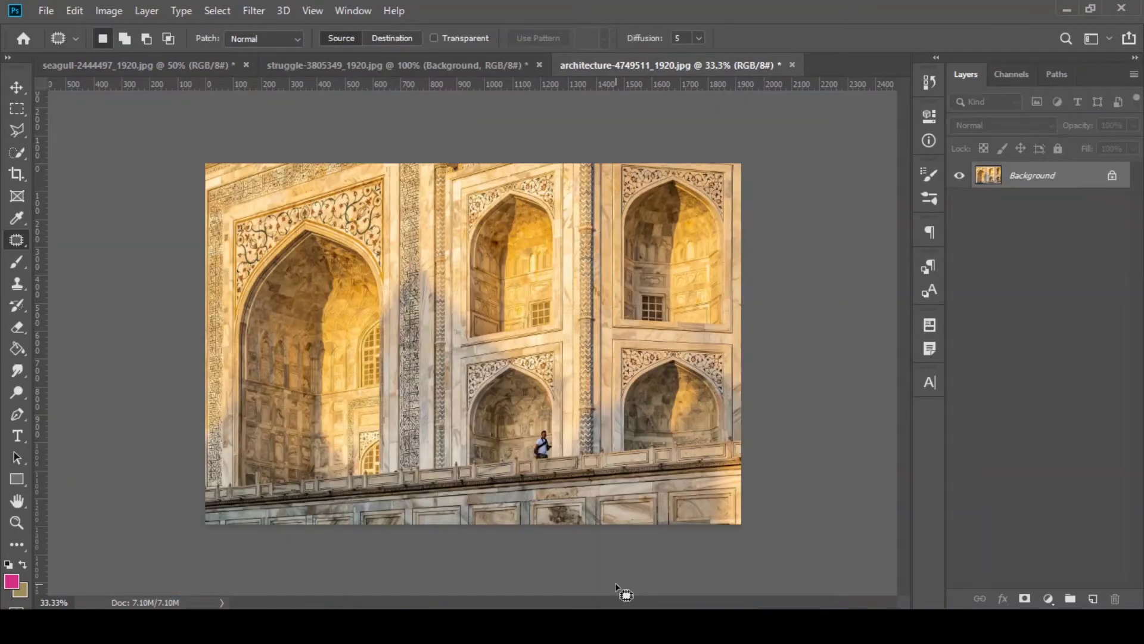
- Examine the man standing in the lower arch and the detailed stonework around him
{"action": "key", "text": "ctrl"}
{"action": "key", "text": "ctrl+plus"}
{"action": "key", "text": "ctrl+plus"}
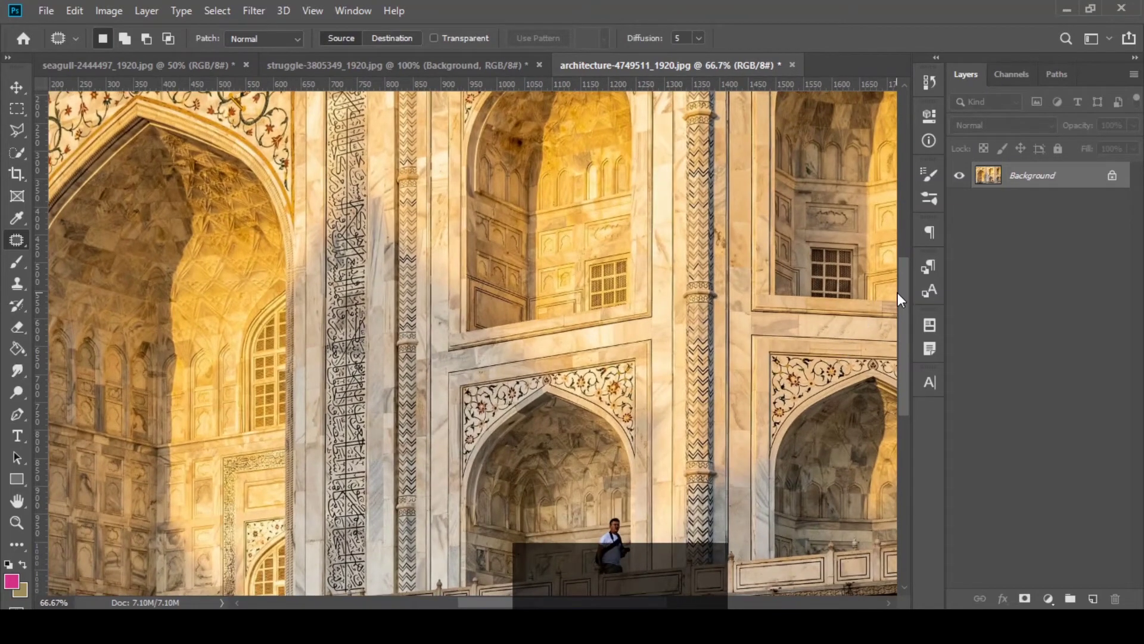
{"action": "left_click_drag", "start_coordinate": [902, 298], "coordinate": [902, 345]}
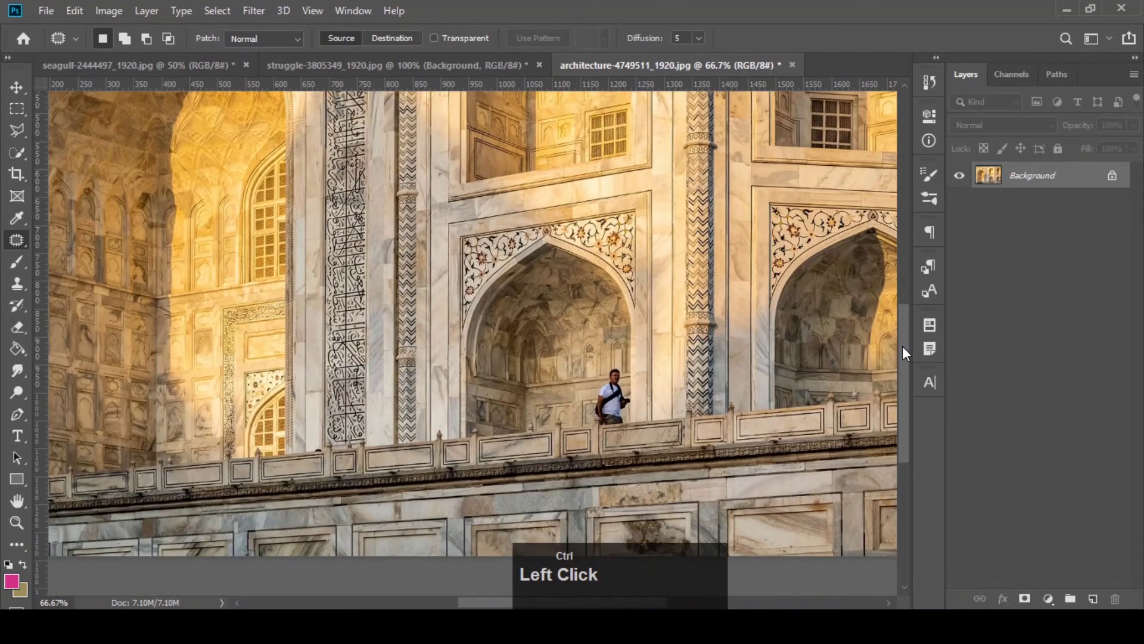
{"action": "key", "text": "ctrl+plus"}
{"action": "key", "text": "ctrl+minus"}
{"action": "key", "text": "ctrl+minus"}
{"action": "key", "text": "ctrl+minus"}
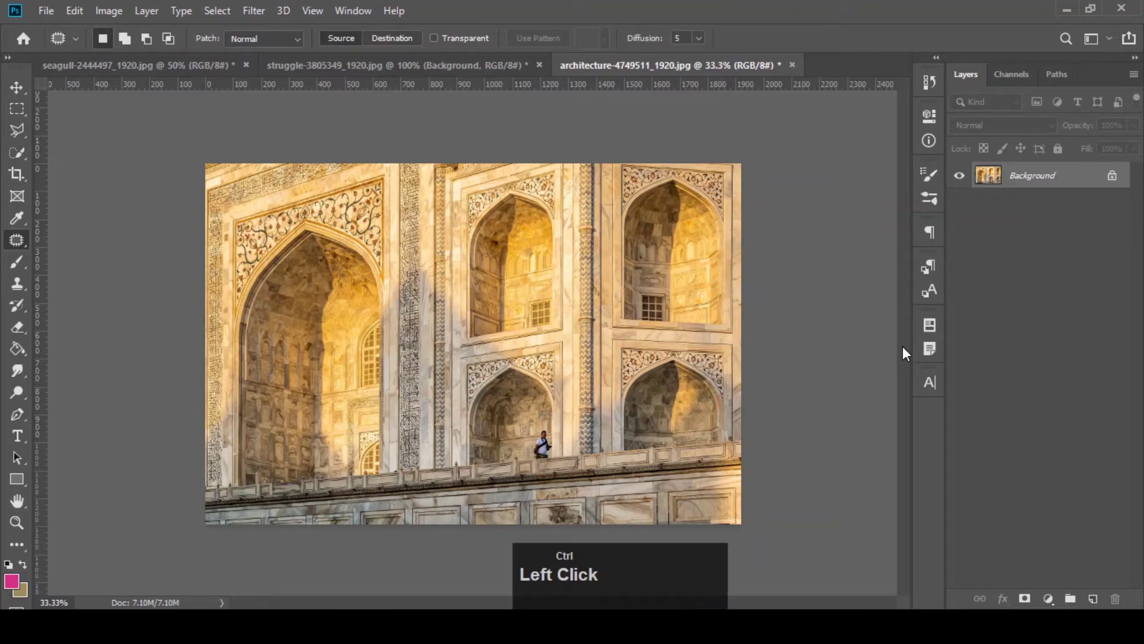
{"action": "key", "text": "ctrl+plus"}
{"action": "key", "text": "ctrl+plus"}
{"action": "key", "text": "ctrl+plus"}
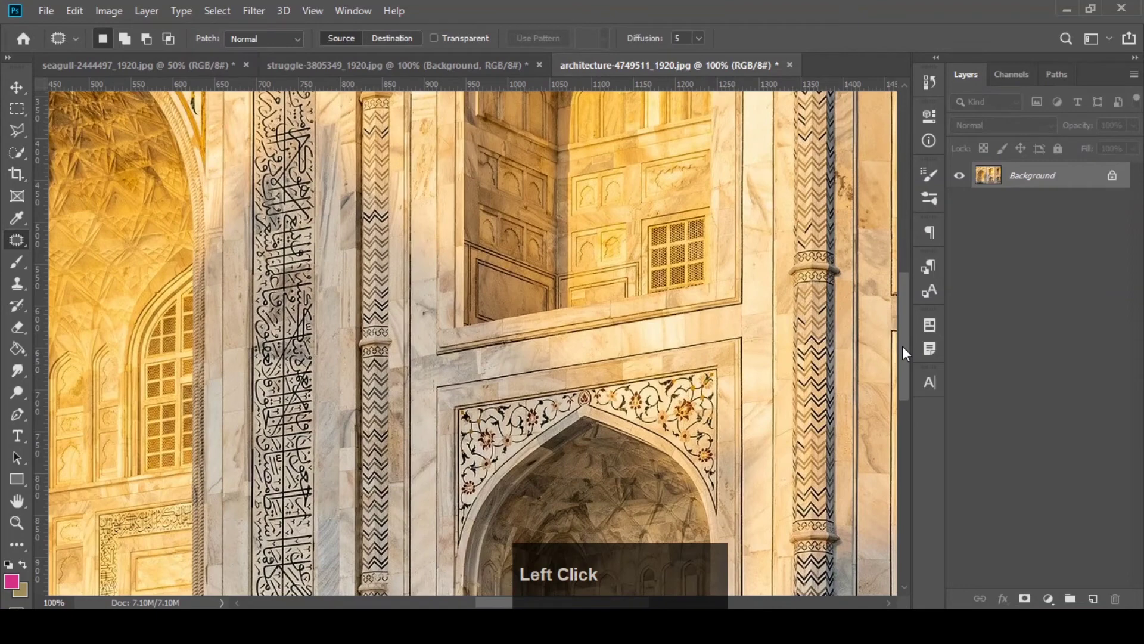
{"action": "left_click_drag", "start_coordinate": [903, 346], "coordinate": [901, 422]}
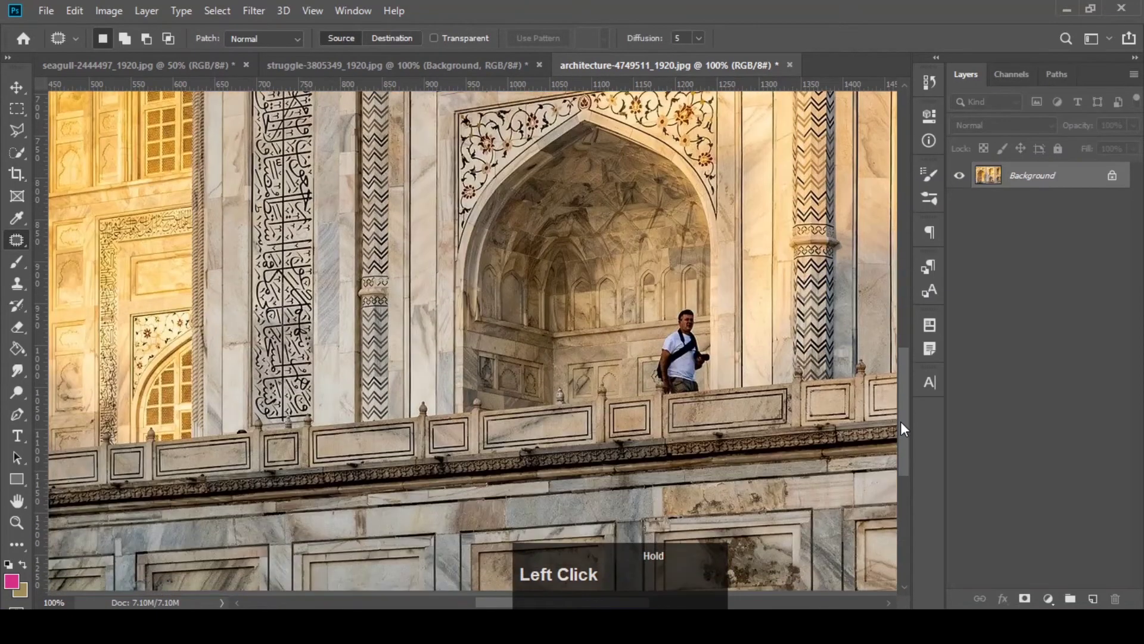
- Try to remove the man in the arch with the Spot Healing Brush set to Content-Aware
{"action": "right_click", "coordinate": [24, 238]}
{"action": "left_click", "coordinate": [59, 241]}
{"action": "mouse_move", "coordinate": [683, 320]}
{"action": "left_mouse_down"}
{"action": "mouse_move", "coordinate": [667, 351]}
{"action": "mouse_move", "coordinate": [688, 352]}
{"action": "mouse_move", "coordinate": [663, 355]}
{"action": "mouse_move", "coordinate": [691, 354]}
{"action": "left_mouse_up"}
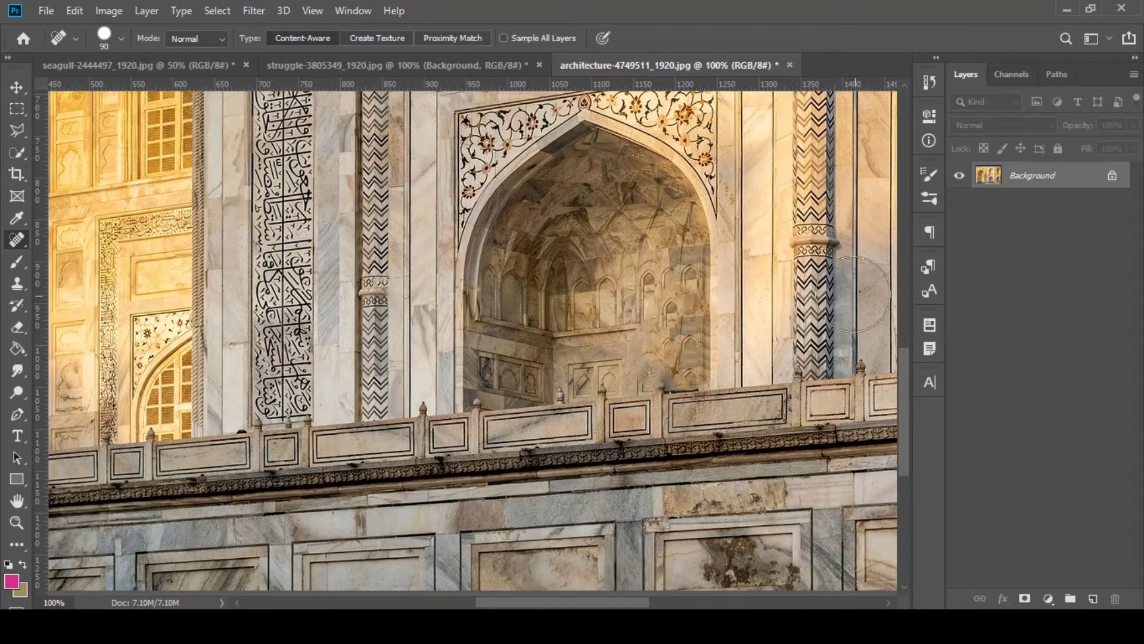
- Undo the spot healing over the man and activate the Patch tool
{"action": "left_click", "coordinate": [684, 374], "text": "ctrl"}
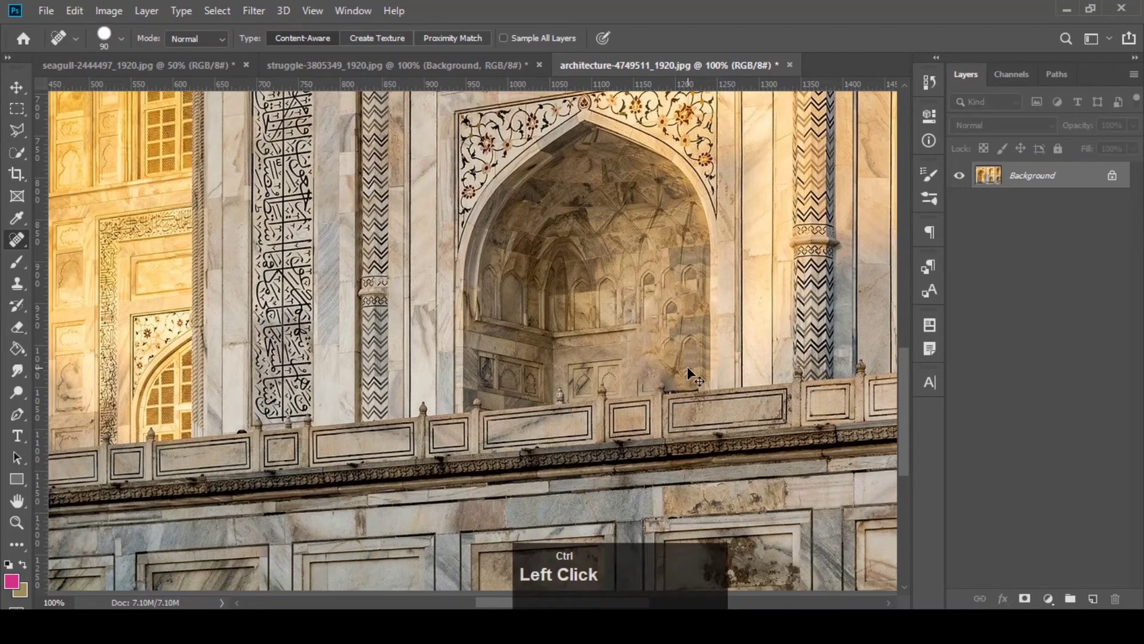
{"action": "key", "text": "ctrl+z"}
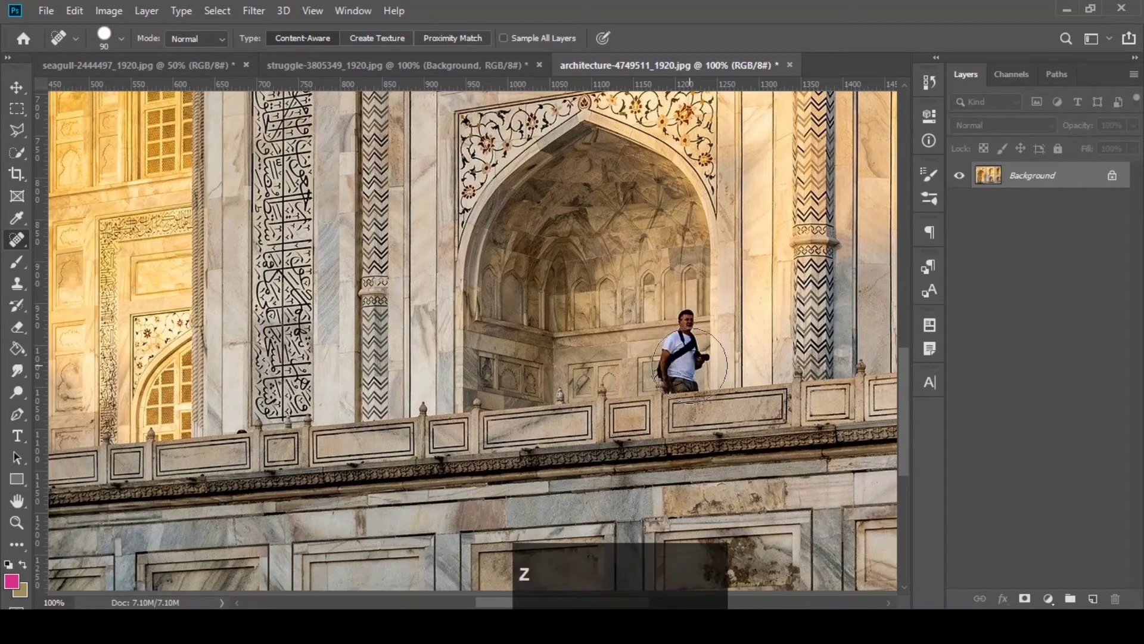
{"action": "right_click", "coordinate": [16, 241]}
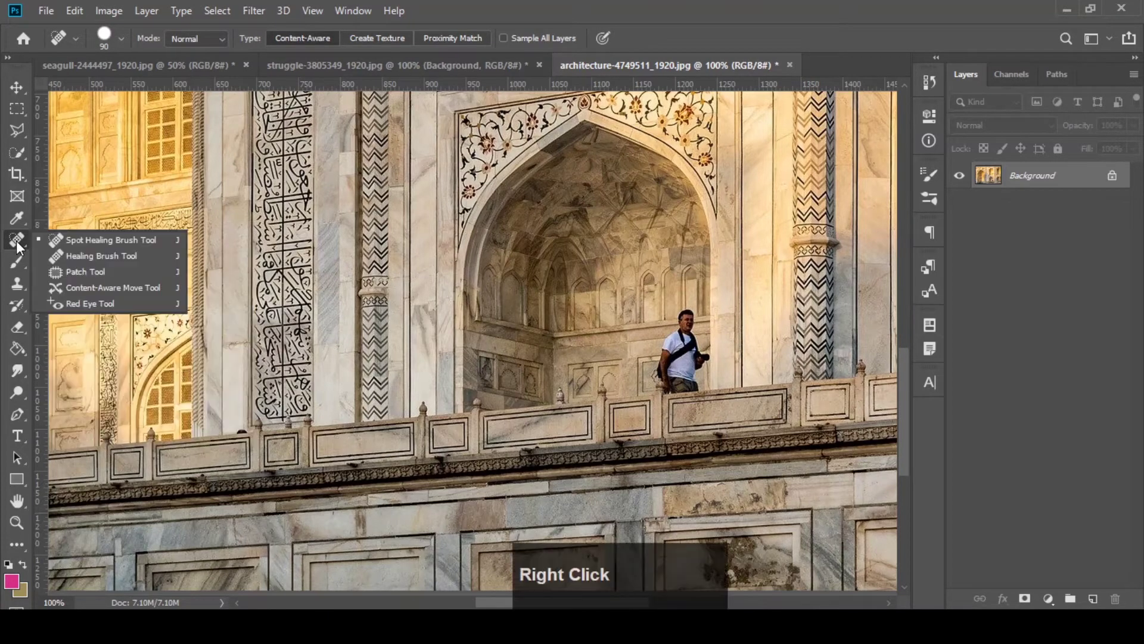
{"action": "left_click", "coordinate": [70, 271]}
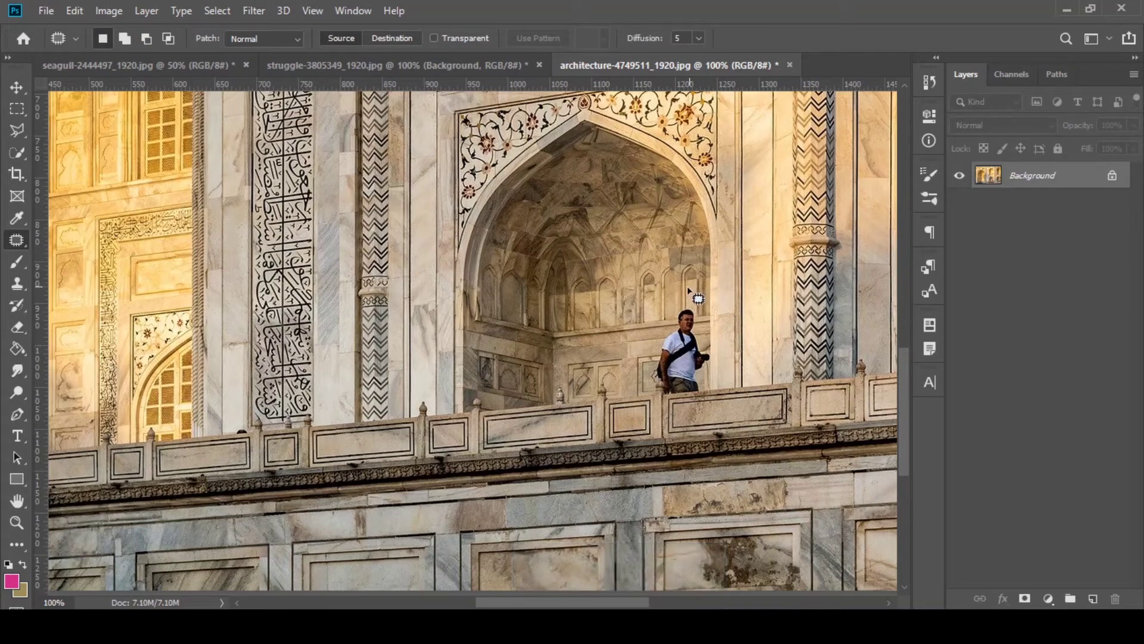
- Outline the man in the arch with the Patch tool, try patching him from the arch edge above, and clear the selection
{"action": "mouse_move", "coordinate": [667, 306]}
{"action": "left_mouse_down"}
{"action": "mouse_move", "coordinate": [651, 387]}
{"action": "mouse_move", "coordinate": [707, 392]}
{"action": "mouse_move", "coordinate": [716, 352]}
{"action": "mouse_move", "coordinate": [669, 305]}
{"action": "left_mouse_up"}
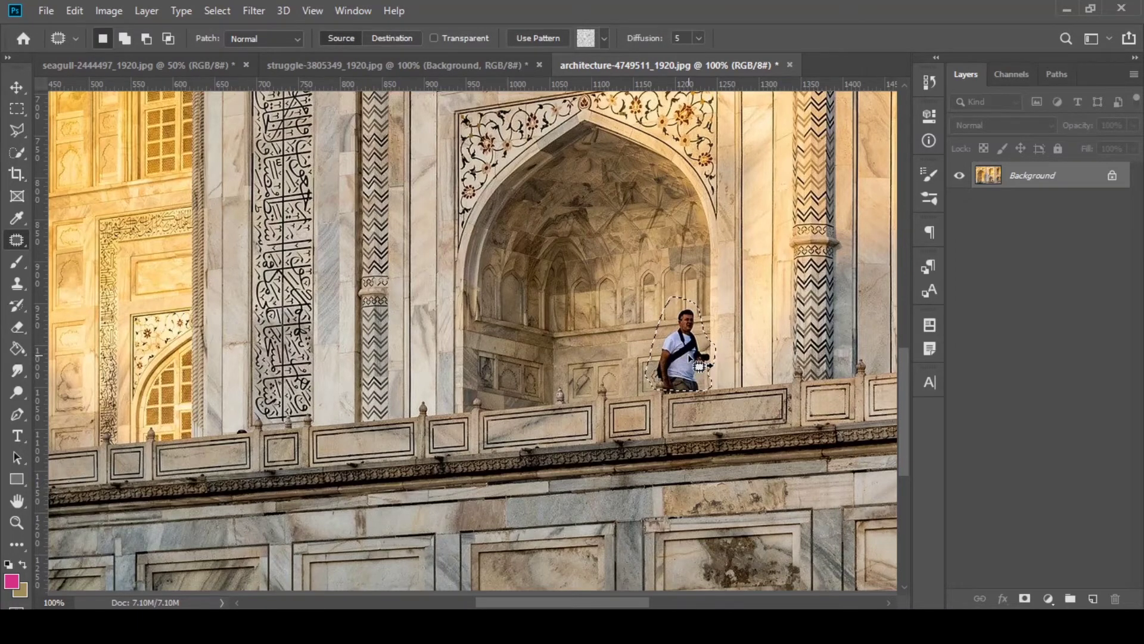
{"action": "left_click_drag", "start_coordinate": [694, 368], "coordinate": [475, 298]}
{"action": "left_click_drag", "start_coordinate": [150, 357], "coordinate": [713, 274]}
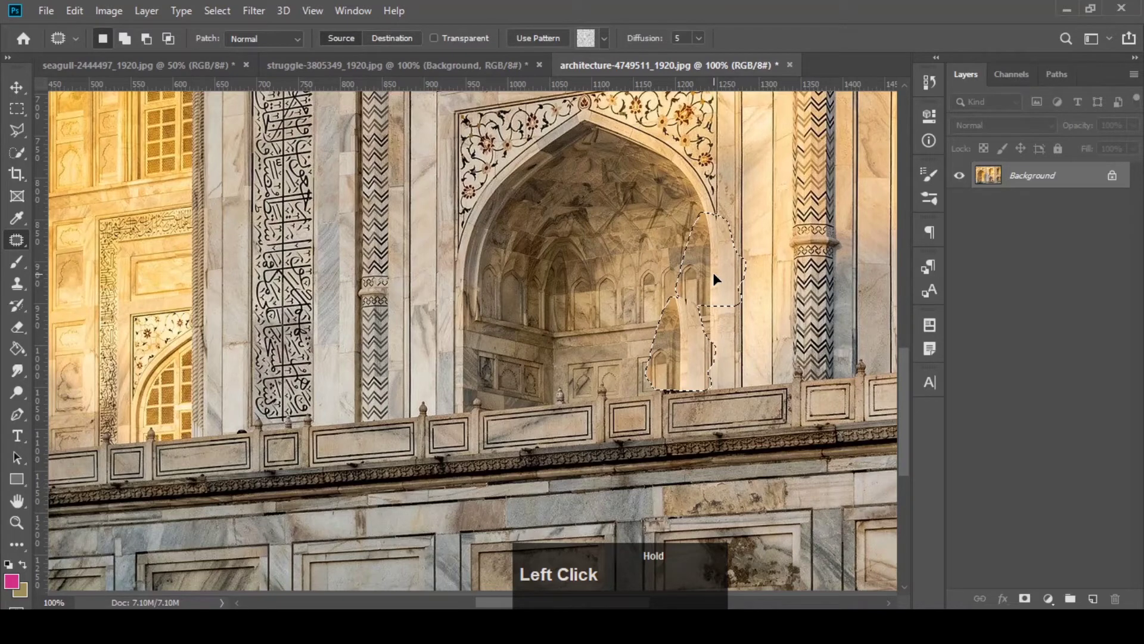
{"action": "left_click_drag", "start_coordinate": [712, 273], "coordinate": [713, 273]}
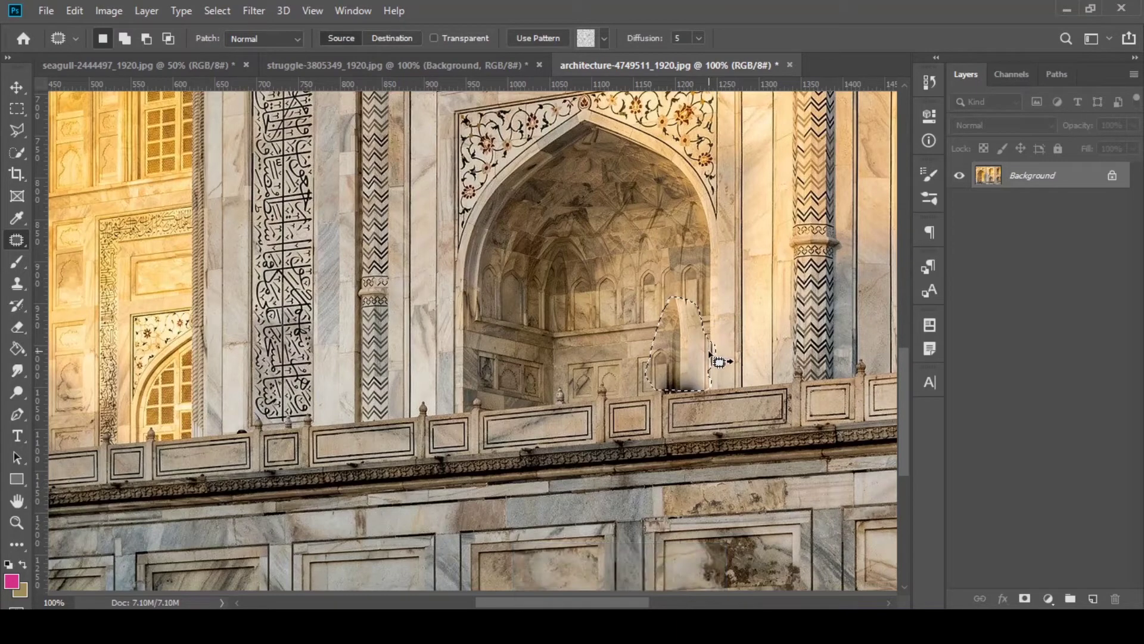
{"action": "key", "text": "ctrl+d"}
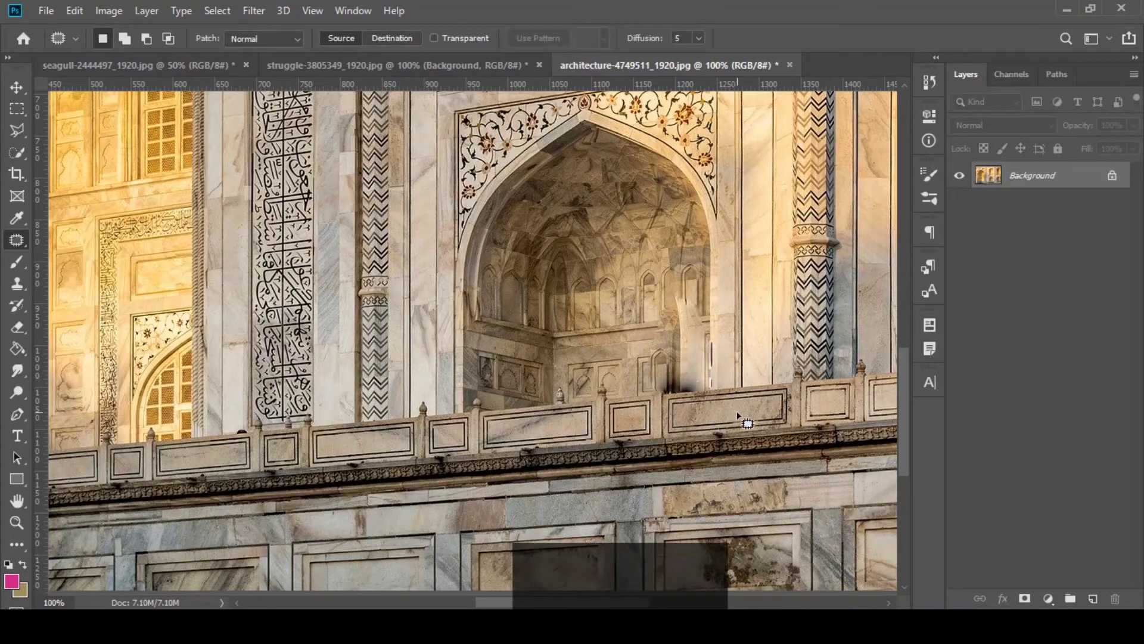
- Undo the patch over the man and deselect his outline
{"action": "key", "text": "ctrl"}
{"action": "key", "text": "ctrl+z"}
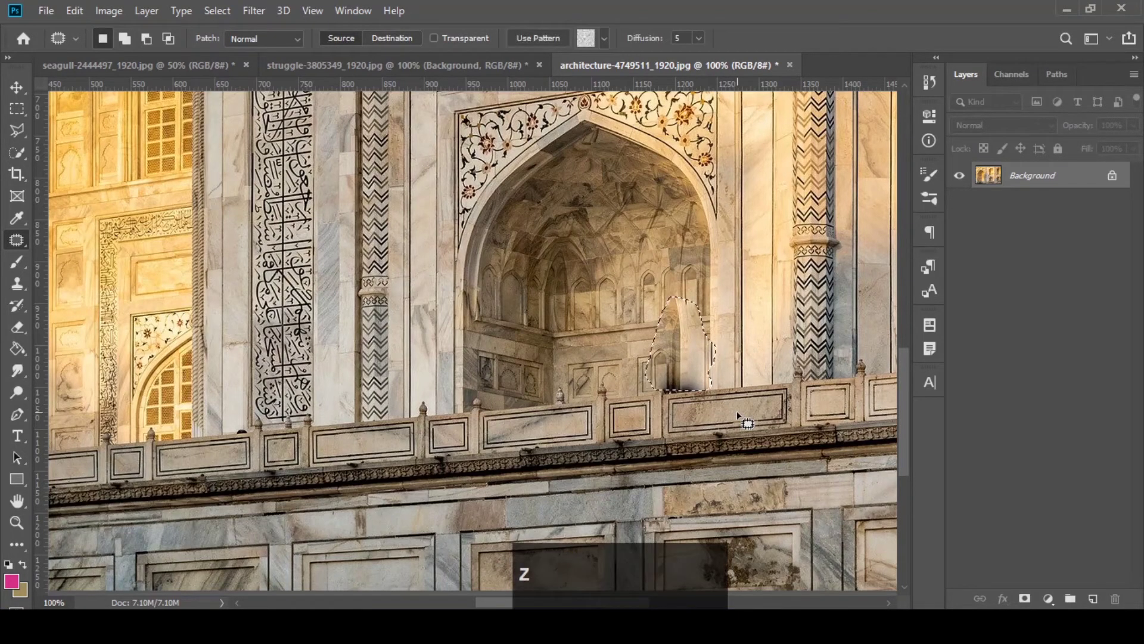
{"action": "key", "text": "ctrl+z"}
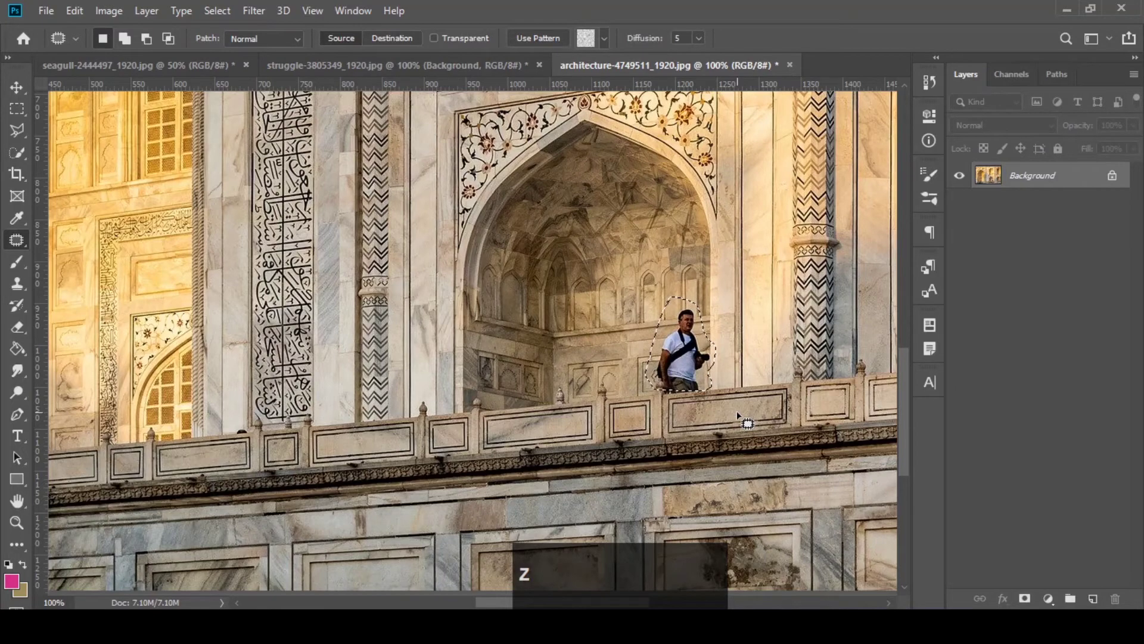
{"action": "key", "text": "ctrl+d"}
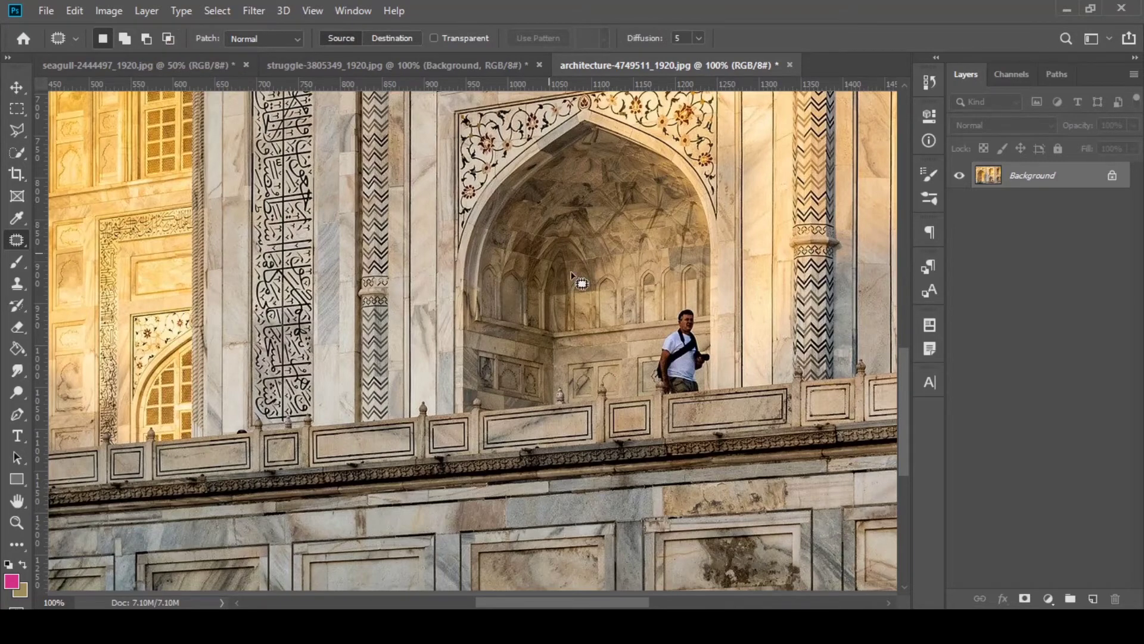
- Outline the man again, add an area above his head to the selection, and subtract the strip over the pillar beside him
{"action": "mouse_move", "coordinate": [671, 302]}
{"action": "left_mouse_down"}
{"action": "mouse_move", "coordinate": [649, 385]}
{"action": "mouse_move", "coordinate": [704, 395]}
{"action": "mouse_move", "coordinate": [731, 366]}
{"action": "mouse_move", "coordinate": [700, 300]}
{"action": "mouse_move", "coordinate": [671, 302]}
{"action": "left_mouse_up"}
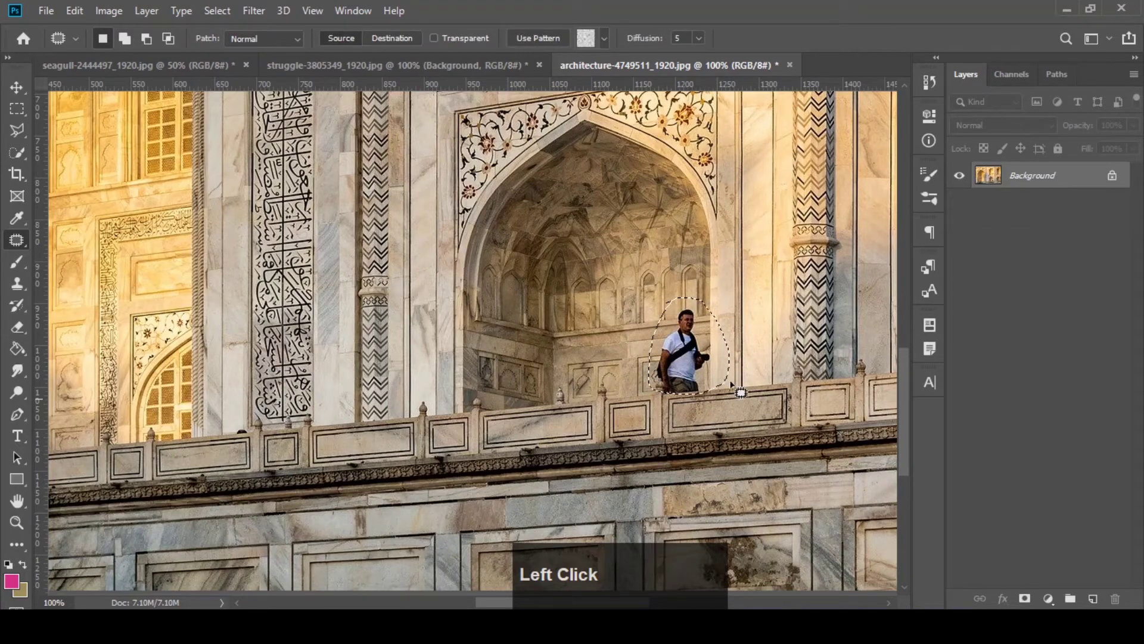
{"action": "left_click", "coordinate": [125, 41]}
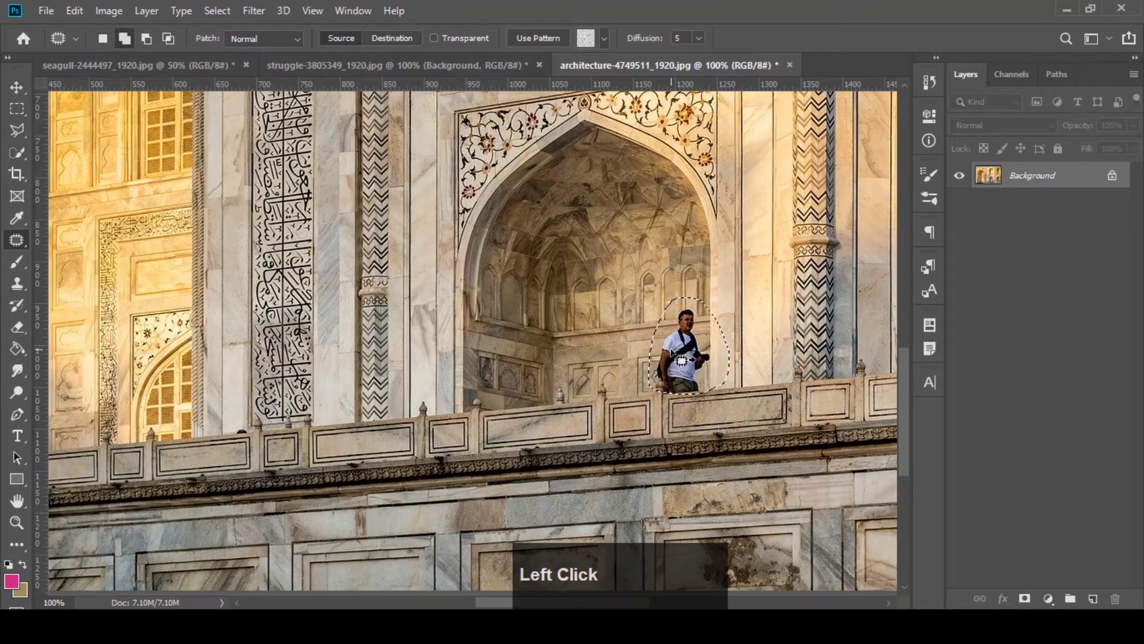
{"action": "mouse_move", "coordinate": [692, 279]}
{"action": "left_mouse_down"}
{"action": "mouse_move", "coordinate": [674, 281]}
{"action": "mouse_move", "coordinate": [692, 318]}
{"action": "mouse_move", "coordinate": [674, 280]}
{"action": "mouse_move", "coordinate": [683, 286]}
{"action": "left_mouse_up"}
{"action": "left_click", "coordinate": [146, 38]}
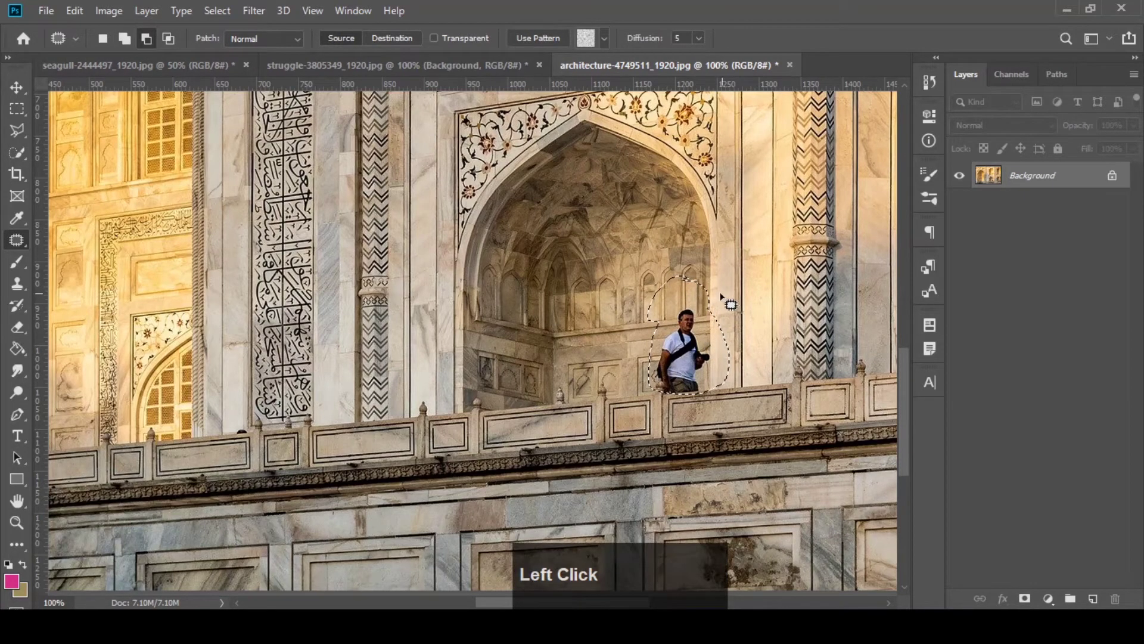
{"action": "mouse_move", "coordinate": [722, 301]}
{"action": "left_mouse_down"}
{"action": "mouse_move", "coordinate": [720, 387]}
{"action": "mouse_move", "coordinate": [748, 361]}
{"action": "mouse_move", "coordinate": [721, 301]}
{"action": "left_mouse_up"}
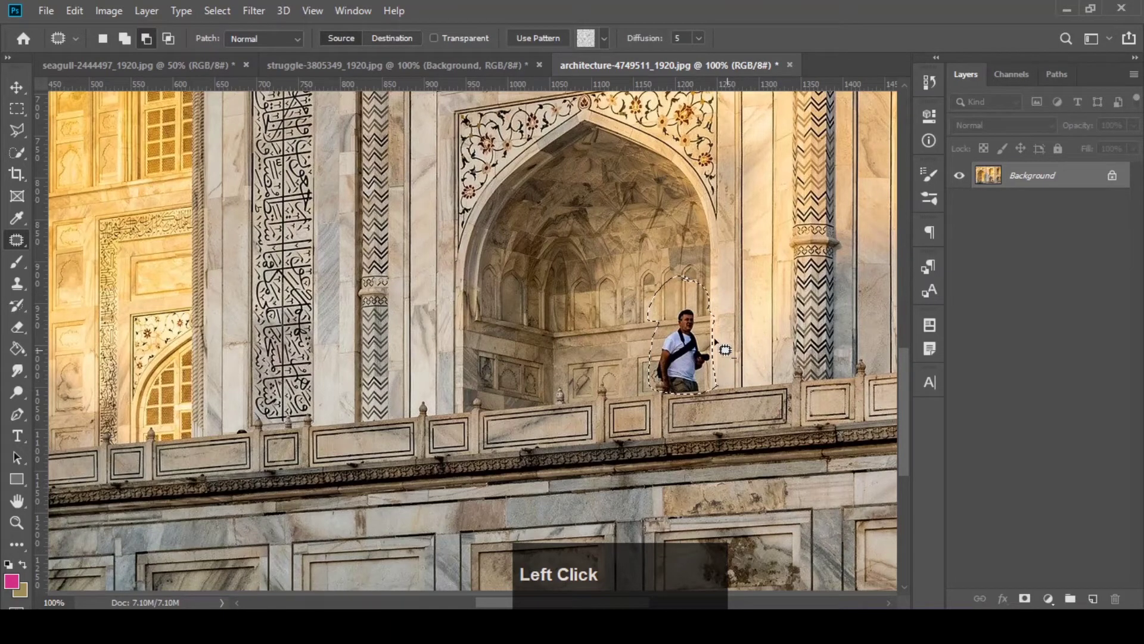
- Try intersecting the selection with an area around the man's head, undo it, and reactivate the Patch tool
{"action": "left_click", "coordinate": [168, 38]}
{"action": "mouse_move", "coordinate": [678, 186]}
{"action": "left_mouse_down"}
{"action": "mouse_move", "coordinate": [631, 247]}
{"action": "mouse_move", "coordinate": [628, 325]}
{"action": "mouse_move", "coordinate": [644, 334]}
{"action": "mouse_move", "coordinate": [694, 340]}
{"action": "mouse_move", "coordinate": [722, 319]}
{"action": "mouse_move", "coordinate": [736, 285]}
{"action": "mouse_move", "coordinate": [679, 174]}
{"action": "left_mouse_up"}
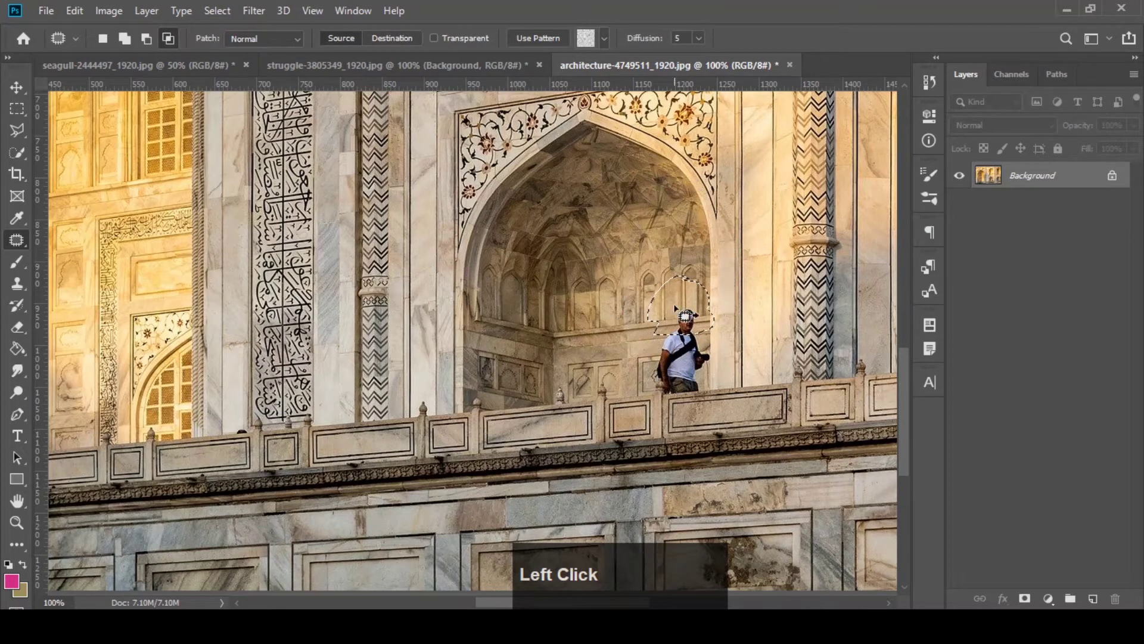
{"action": "left_click_drag", "start_coordinate": [692, 322], "coordinate": [686, 286]}
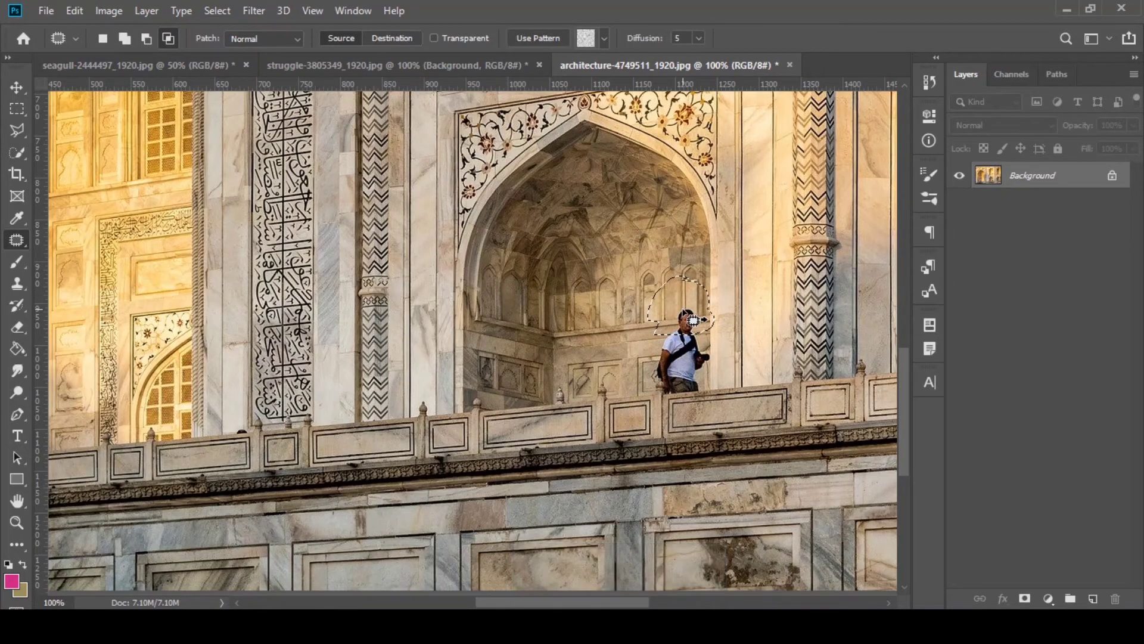
{"action": "key", "text": "z"}
{"action": "key", "text": "ctrl+z"}
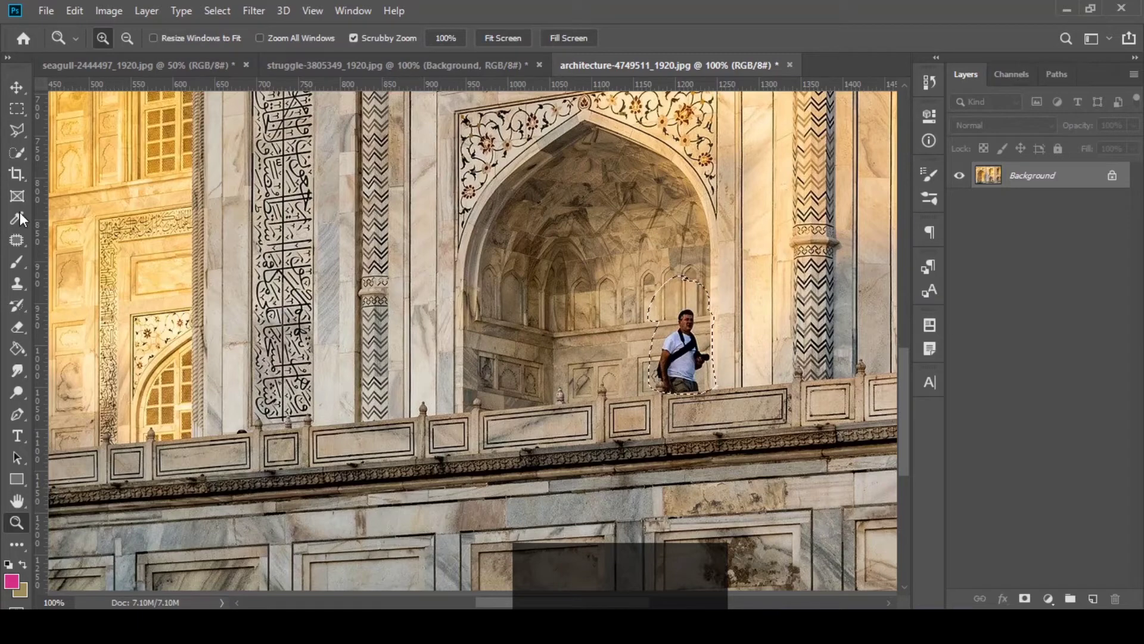
{"action": "left_click", "coordinate": [17, 239]}
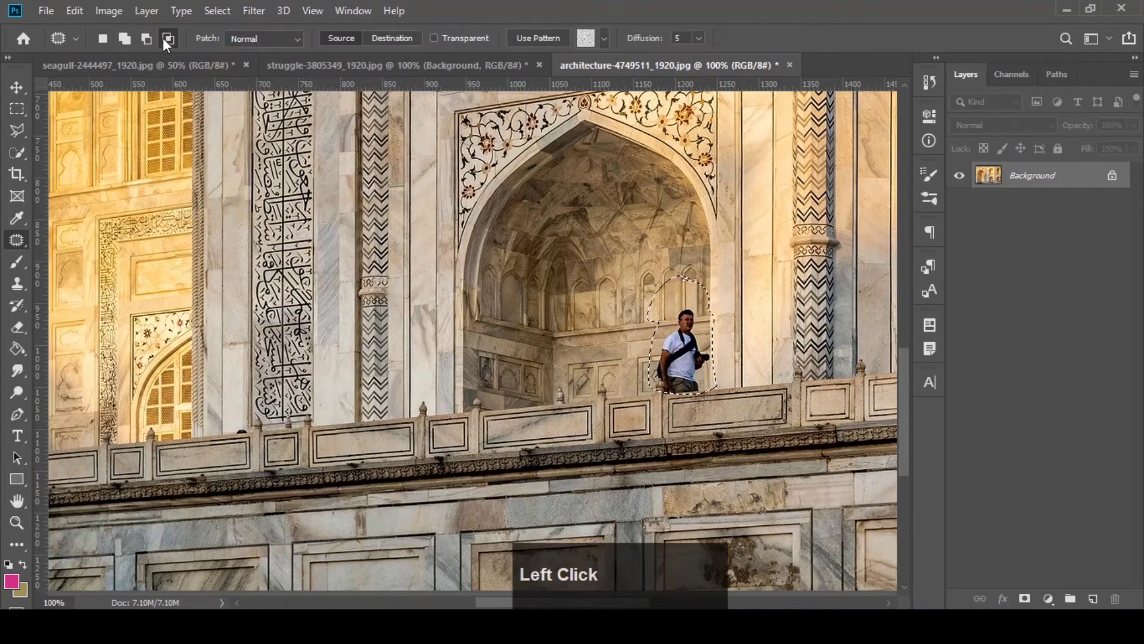
- Extend the selection into the upper arch, then subtract the extra area so only the man remains outlined
{"action": "left_click", "coordinate": [125, 39]}
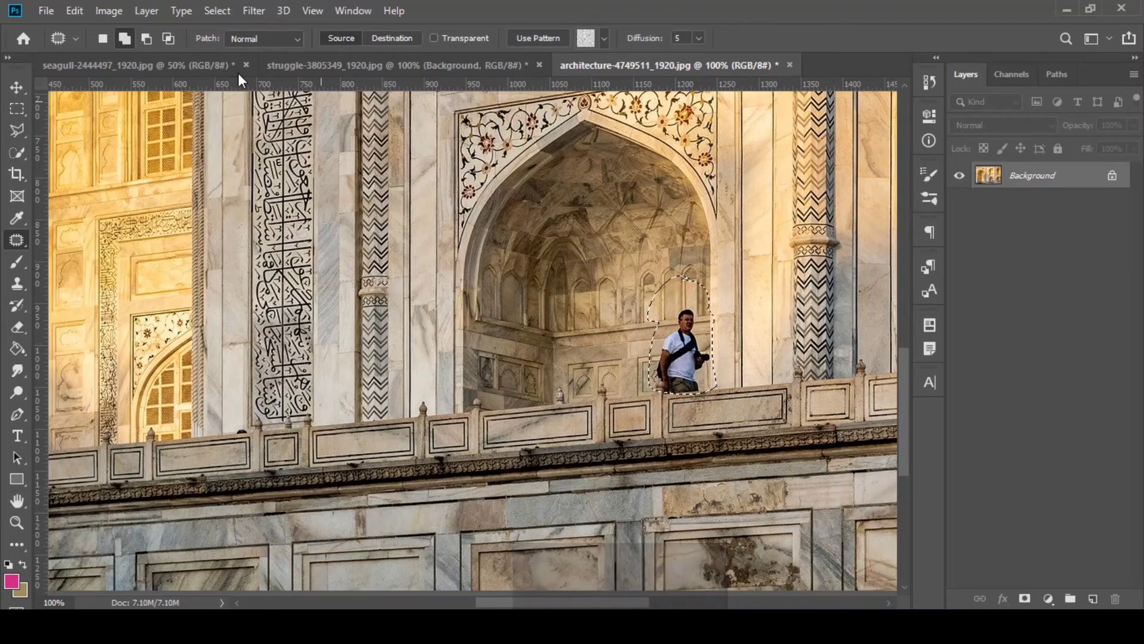
{"action": "left_click", "coordinate": [103, 38]}
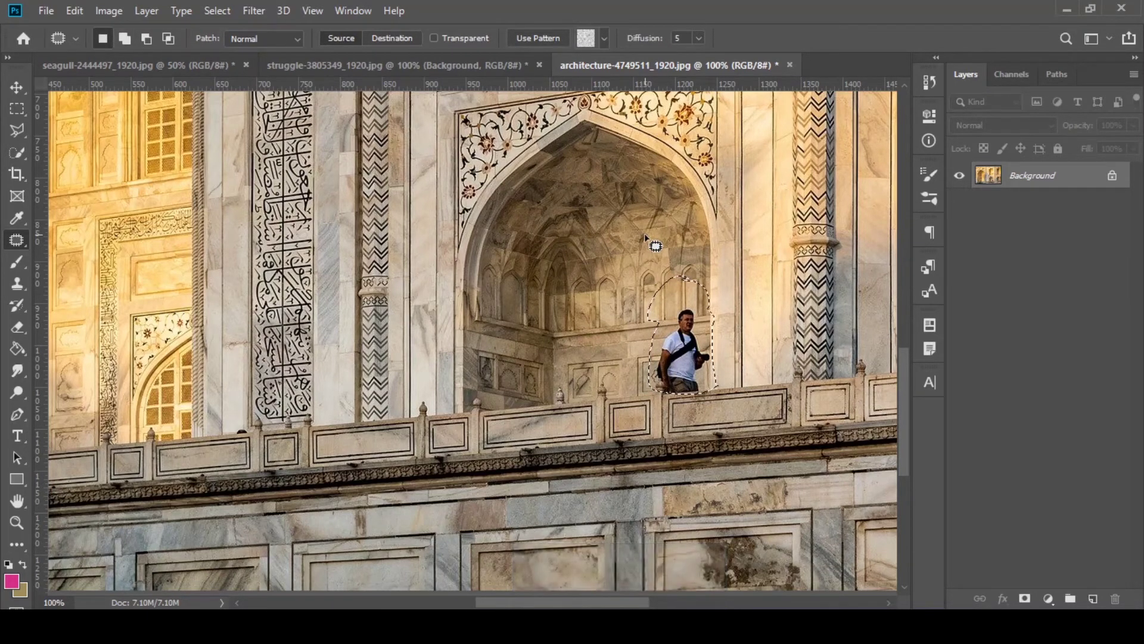
{"action": "key", "text": "alt"}
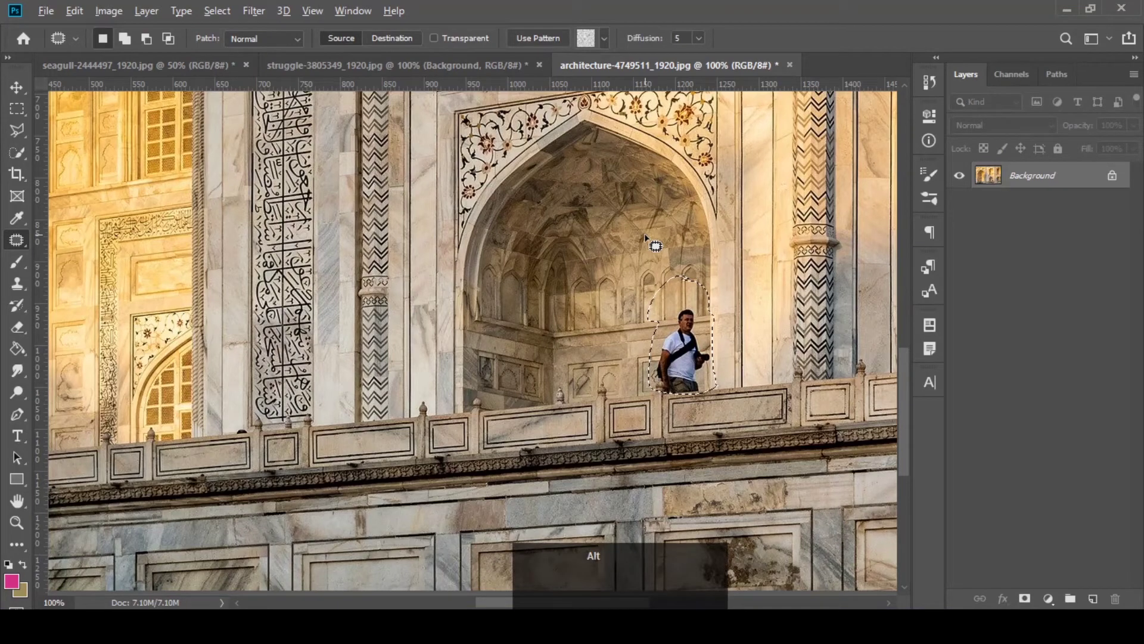
{"action": "key", "text": "shift"}
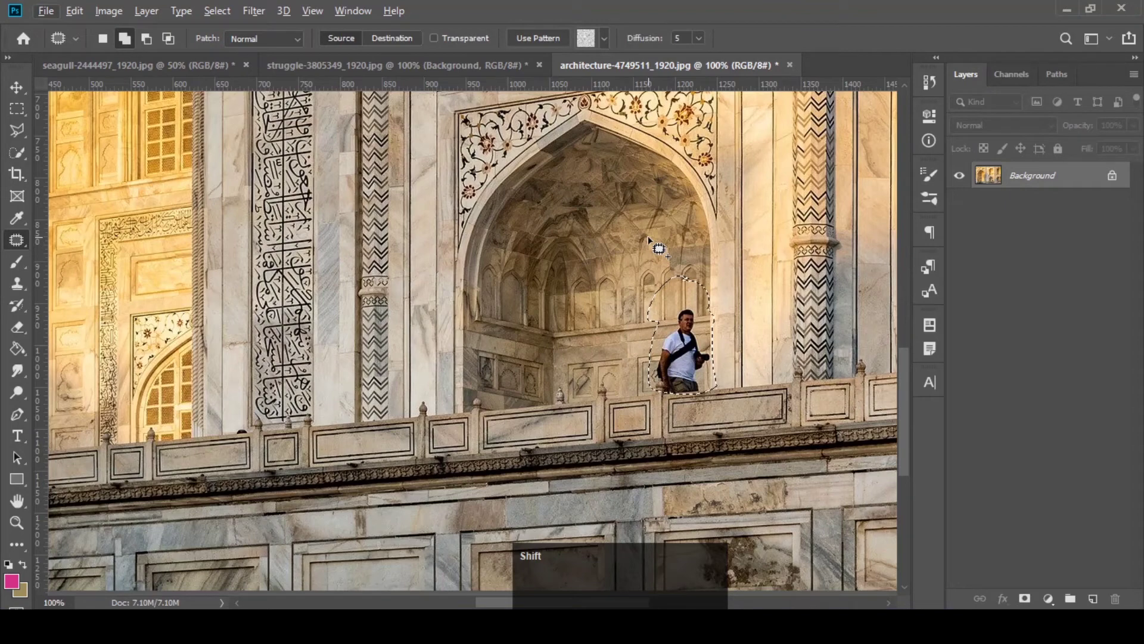
{"action": "mouse_move", "coordinate": [684, 278]}
{"action": "left_mouse_down"}
{"action": "mouse_move", "coordinate": [736, 292]}
{"action": "mouse_move", "coordinate": [724, 212]}
{"action": "mouse_move", "coordinate": [647, 238]}
{"action": "left_mouse_up"}
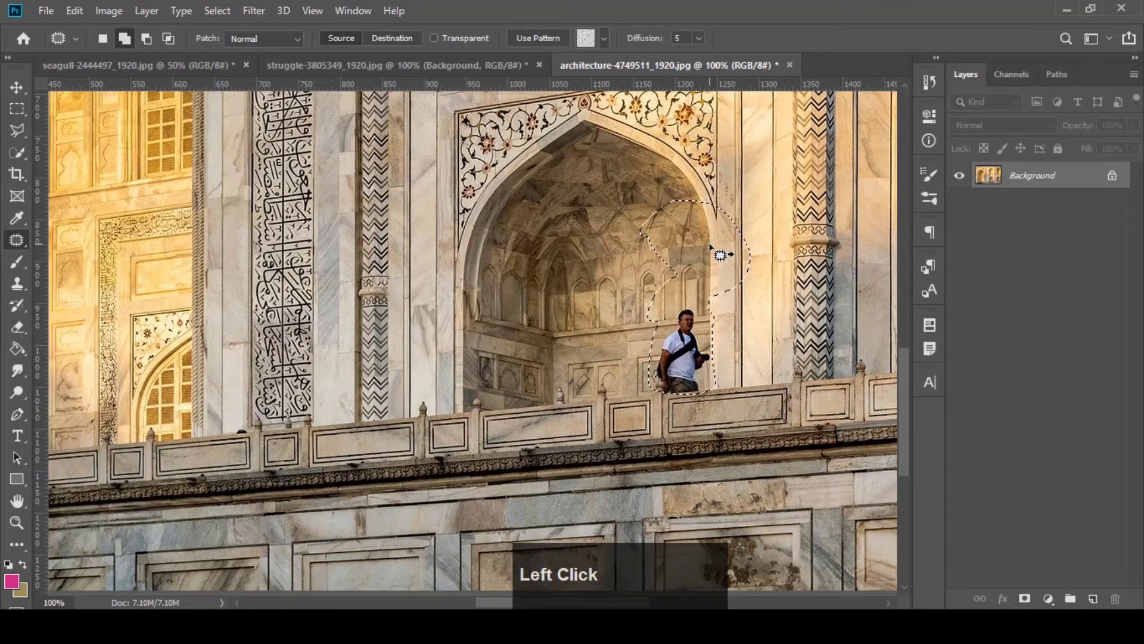
{"action": "key", "text": "alt"}
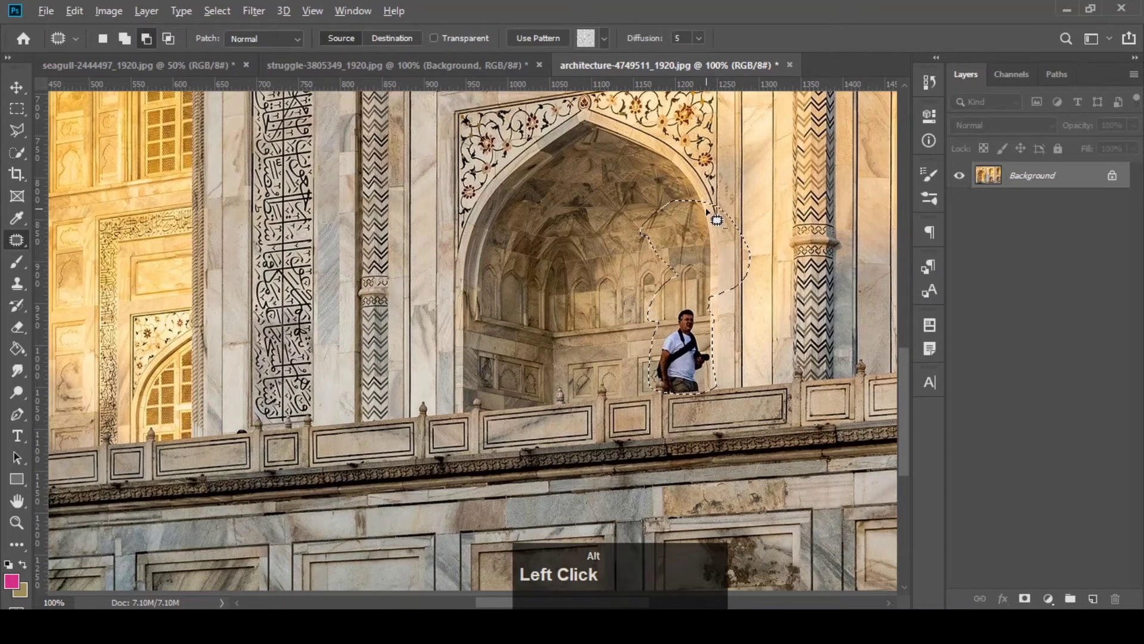
{"action": "mouse_move", "coordinate": [682, 182]}
{"action": "left_mouse_down"}
{"action": "mouse_move", "coordinate": [651, 200]}
{"action": "mouse_move", "coordinate": [628, 259]}
{"action": "mouse_move", "coordinate": [640, 306]}
{"action": "left_mouse_up"}
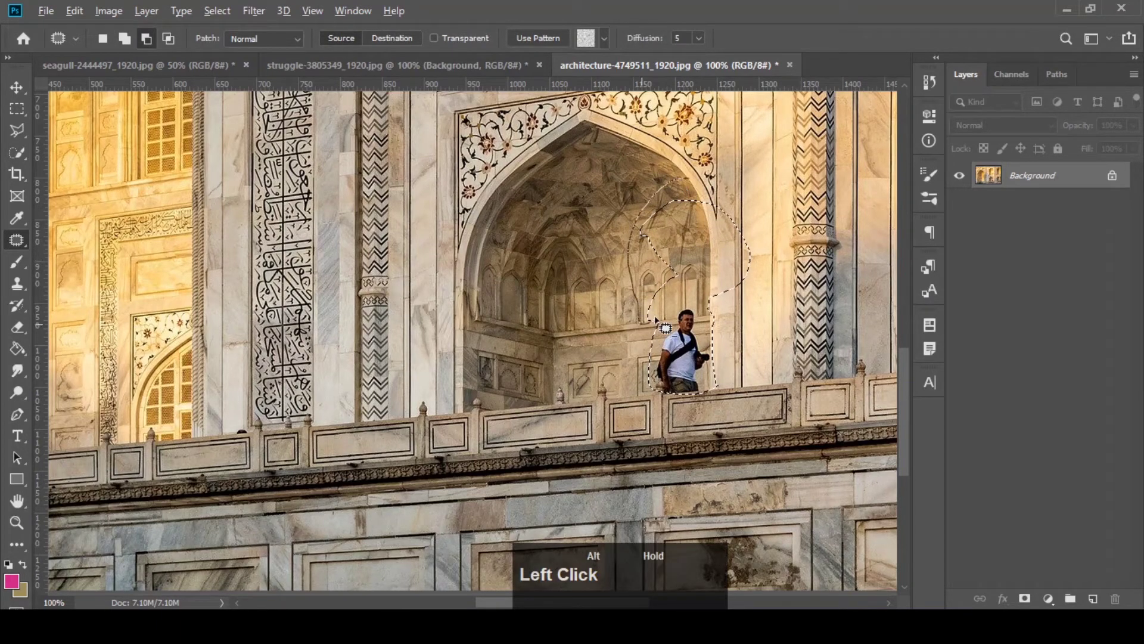
{"action": "mouse_move", "coordinate": [713, 326]}
{"action": "left_mouse_down"}
{"action": "mouse_move", "coordinate": [749, 293]}
{"action": "mouse_move", "coordinate": [763, 210]}
{"action": "mouse_move", "coordinate": [719, 171]}
{"action": "mouse_move", "coordinate": [677, 197]}
{"action": "left_mouse_up"}
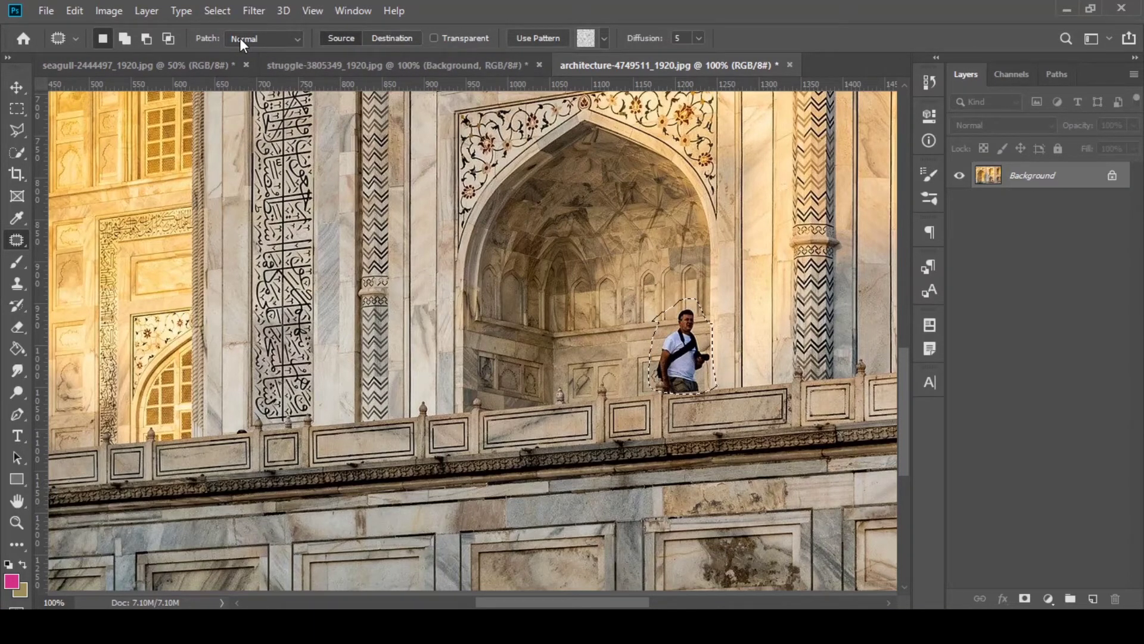
- Keep the Patch mode at Normal, try replacing the man with the stonework above using Source, and undo the patch
{"action": "left_click", "coordinate": [271, 38]}
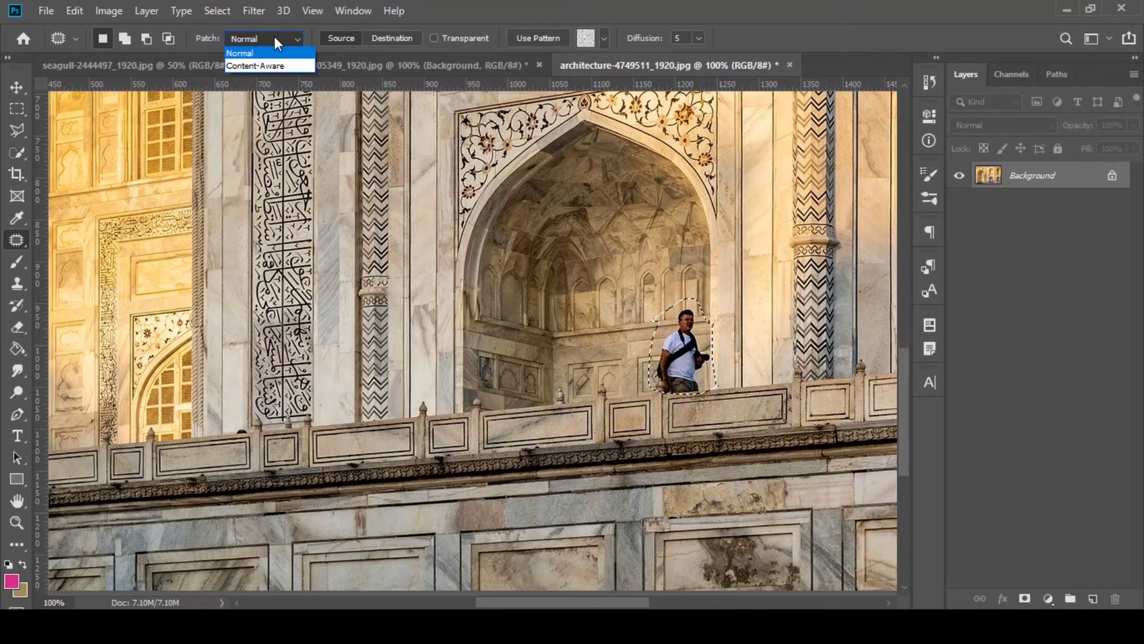
{"action": "left_click", "coordinate": [1015, 326]}
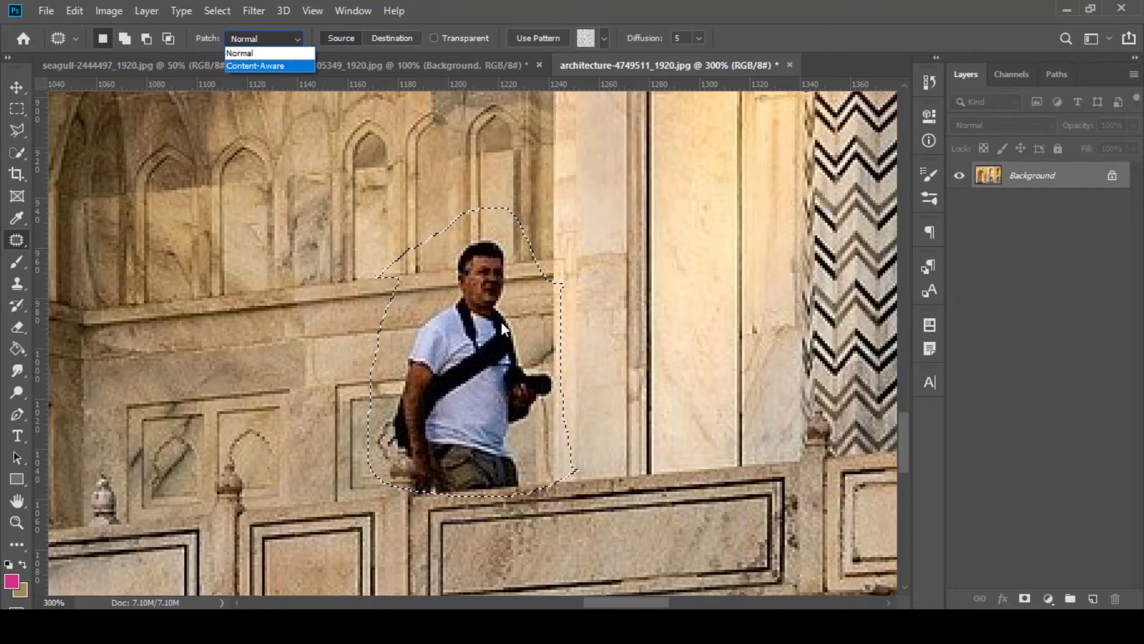
{"action": "left_click", "coordinate": [207, 33]}
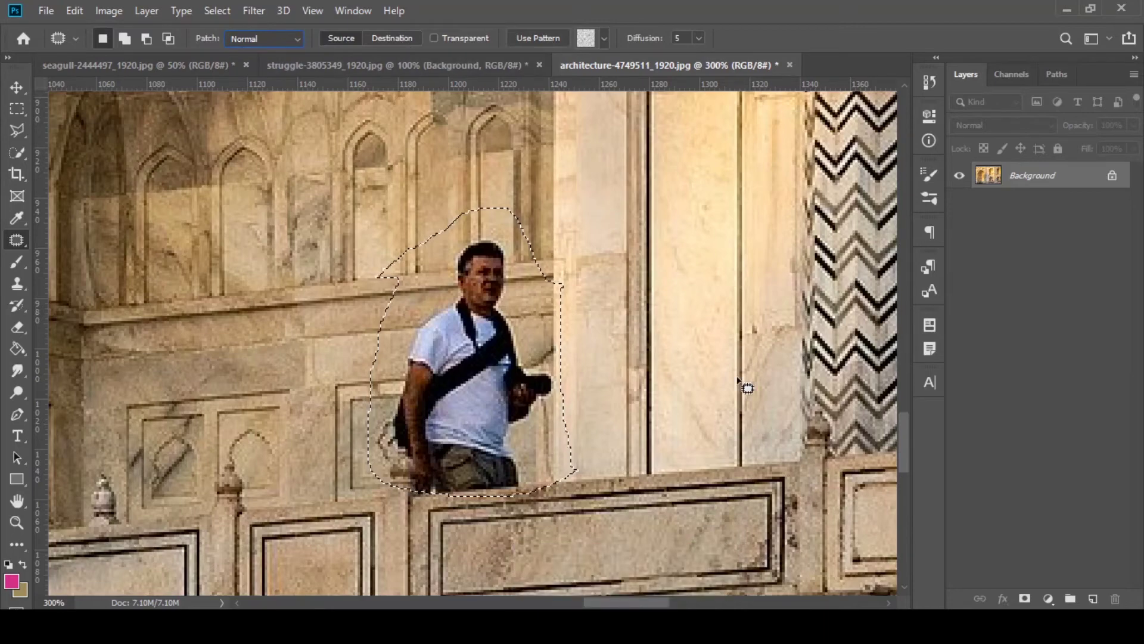
{"action": "key", "text": "ctrl+minus"}
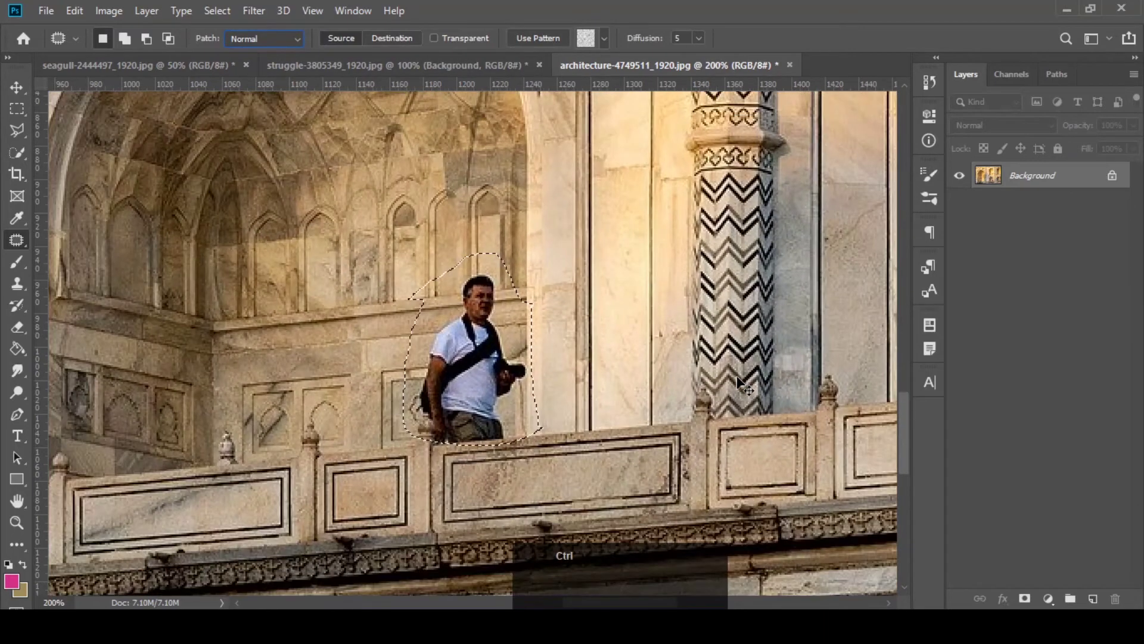
{"action": "key", "text": "ctrl+plus"}
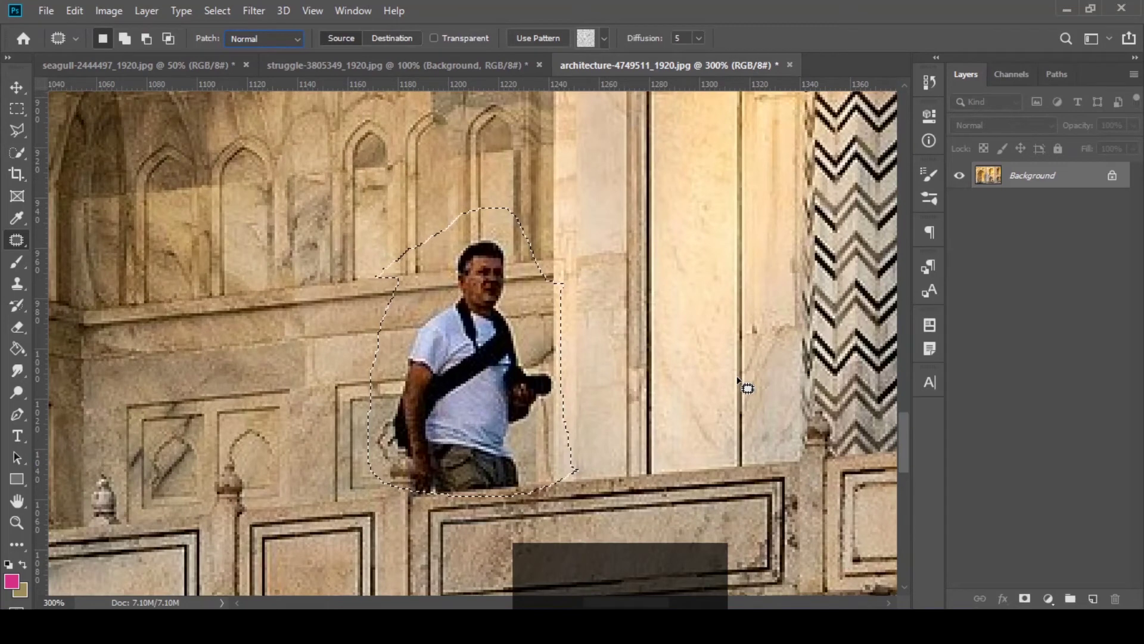
{"action": "left_click_drag", "start_coordinate": [494, 388], "coordinate": [563, 119]}
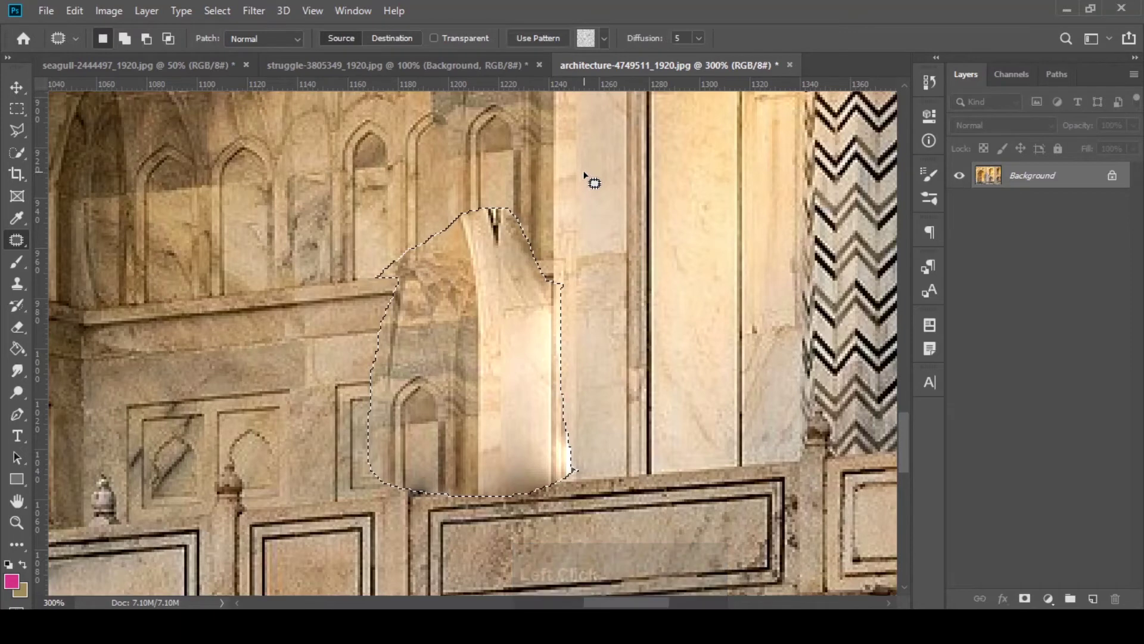
{"action": "key", "text": "ctrl+z"}
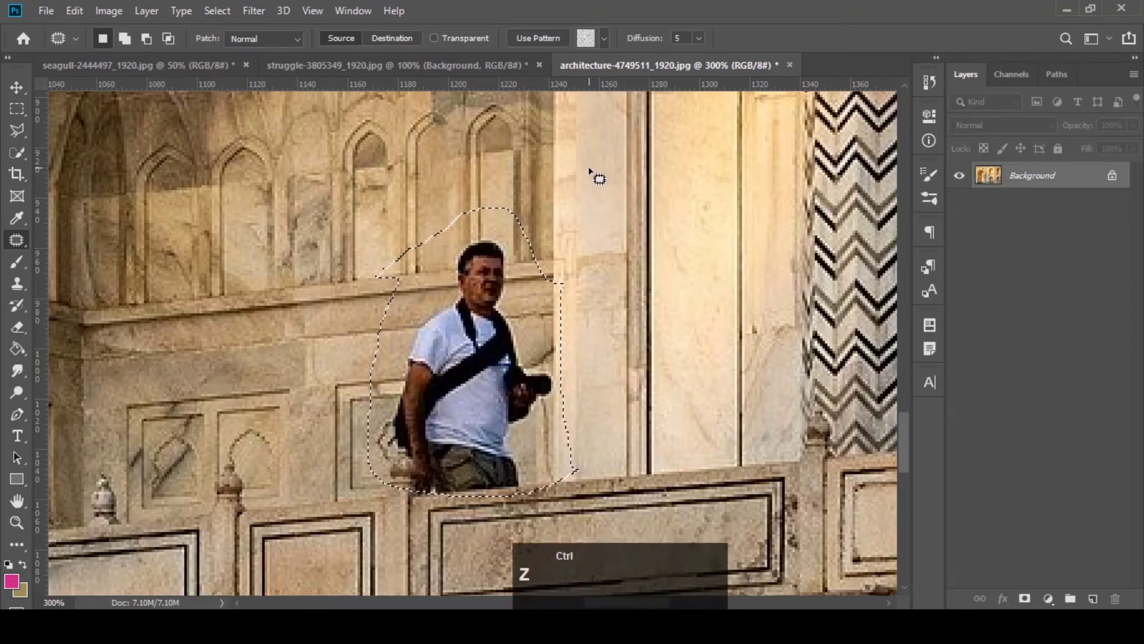
- Set the patch to Destination, try copying the man onto the wall beside him, and undo the copy
{"action": "left_click", "coordinate": [401, 37]}
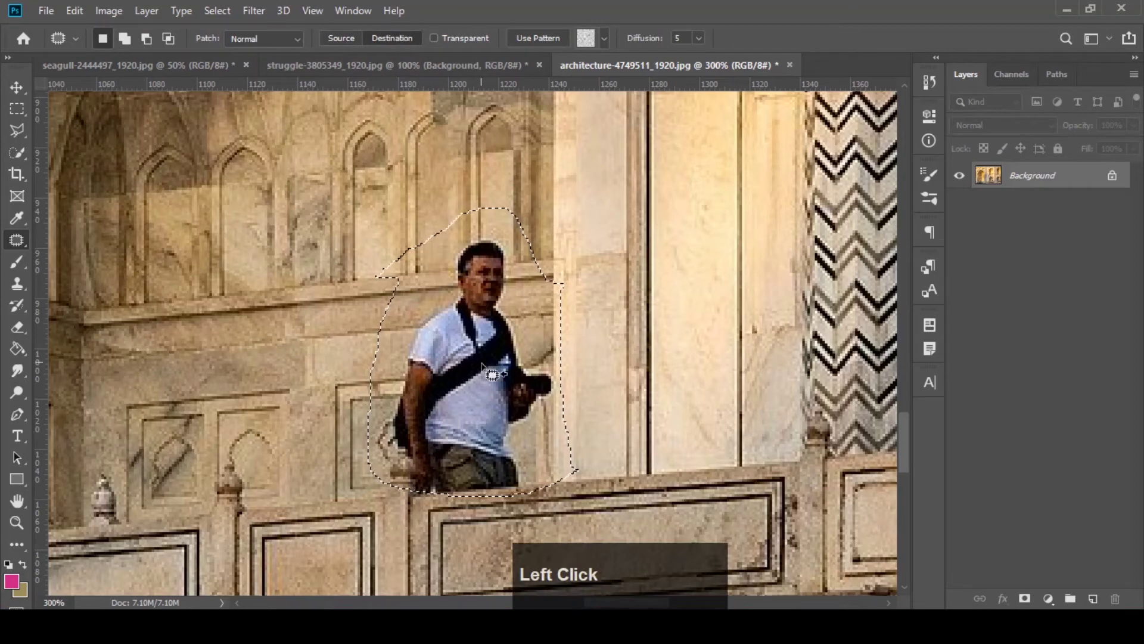
{"action": "left_click_drag", "start_coordinate": [473, 389], "coordinate": [693, 309]}
{"action": "left_click_drag", "start_coordinate": [693, 304], "coordinate": [693, 305]}
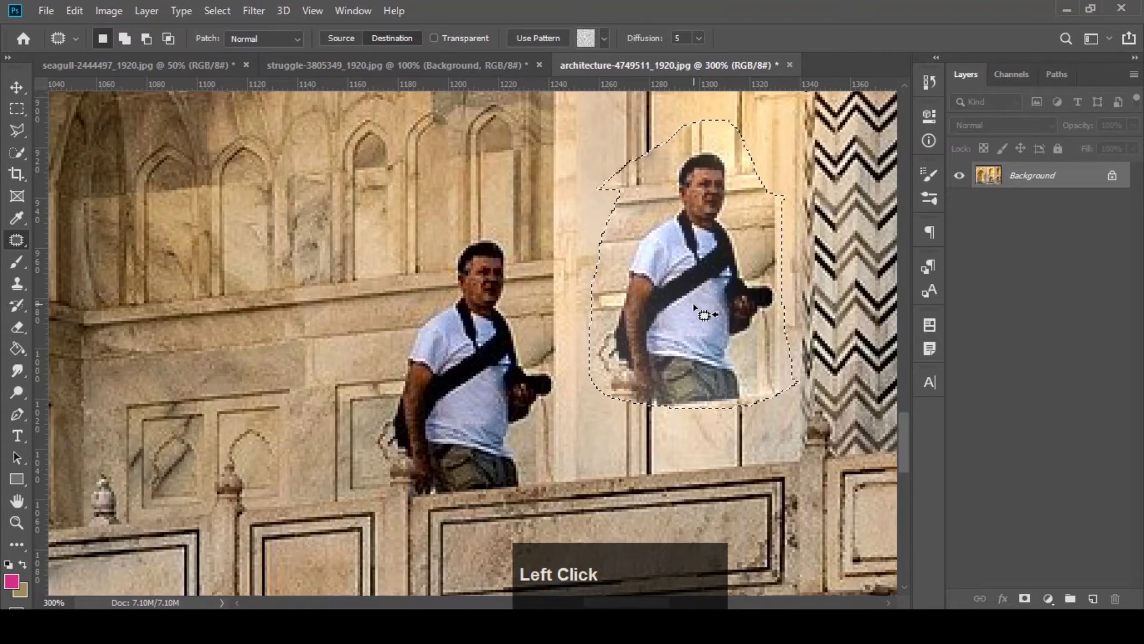
{"action": "key", "text": "ctrl+z"}
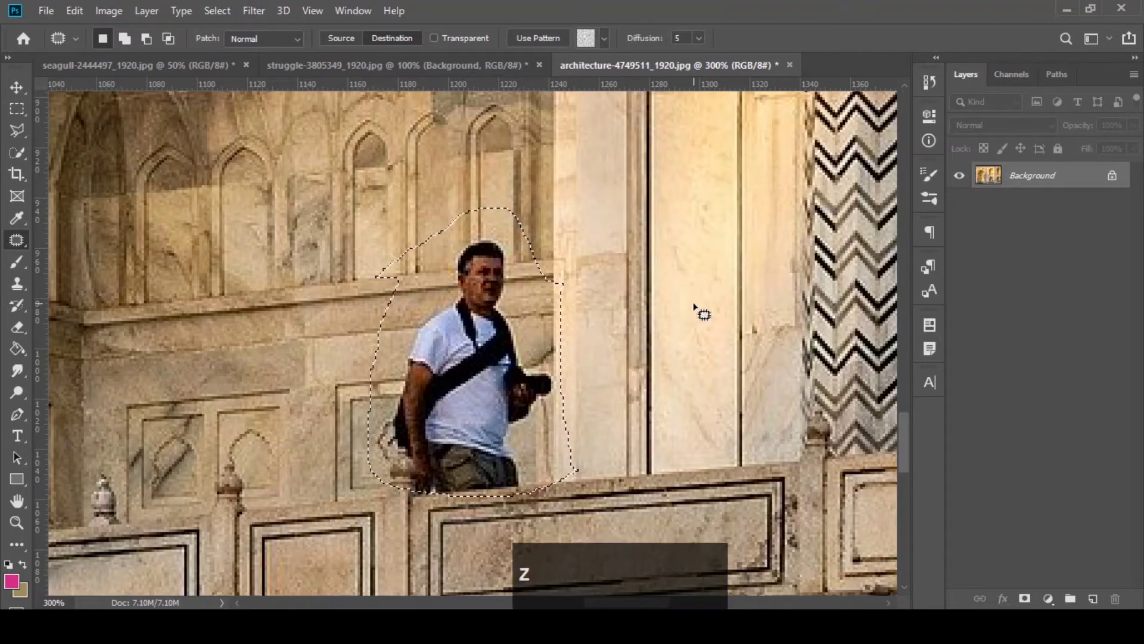
- Clear the selection, outline a wall area beside the man, try copying it over him in Destination mode, and undo the patch
{"action": "key", "text": "ctrl+d"}
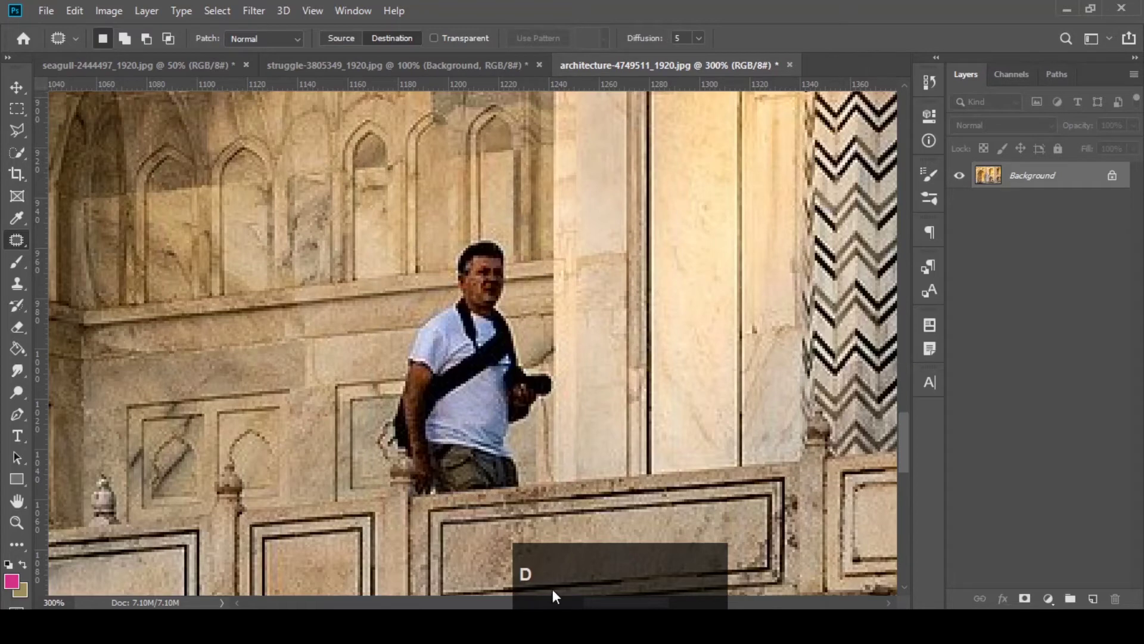
{"action": "mouse_move", "coordinate": [603, 205]}
{"action": "left_mouse_down"}
{"action": "mouse_move", "coordinate": [582, 346]}
{"action": "mouse_move", "coordinate": [622, 441]}
{"action": "mouse_move", "coordinate": [758, 445]}
{"action": "mouse_move", "coordinate": [802, 358]}
{"action": "mouse_move", "coordinate": [605, 209]}
{"action": "left_mouse_up"}
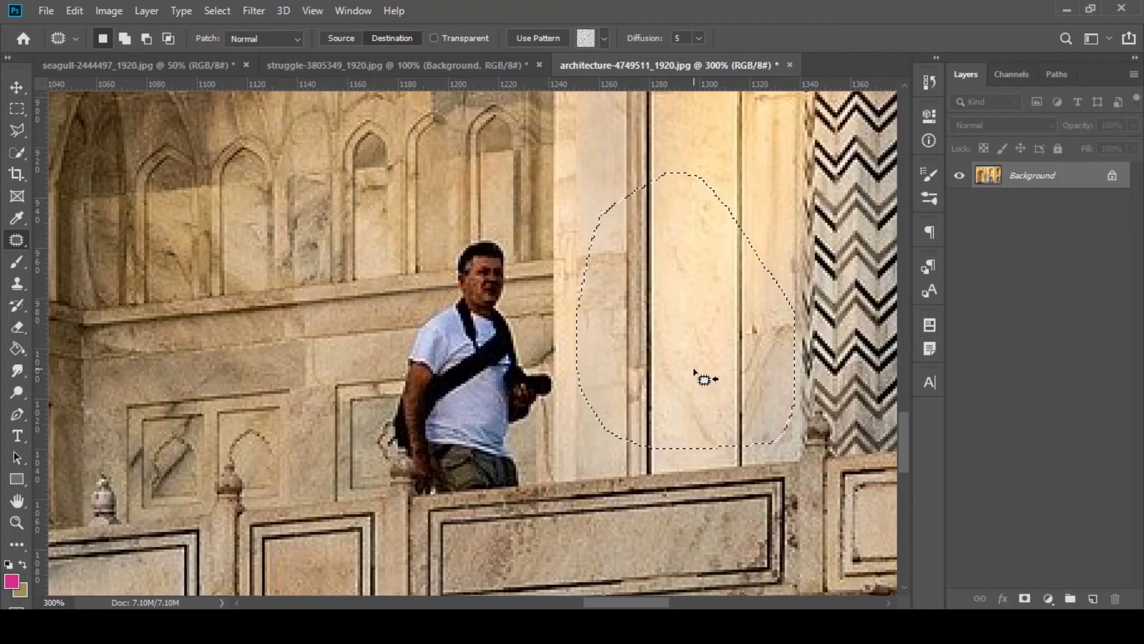
{"action": "left_click_drag", "start_coordinate": [694, 370], "coordinate": [477, 416]}
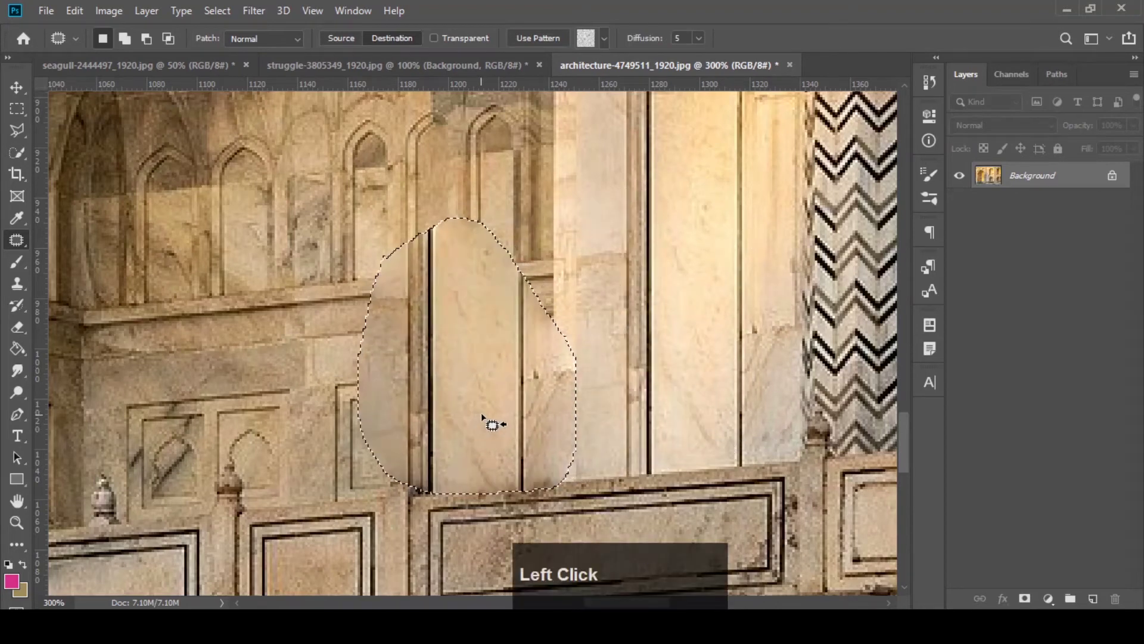
{"action": "key", "text": "ctrl+d"}
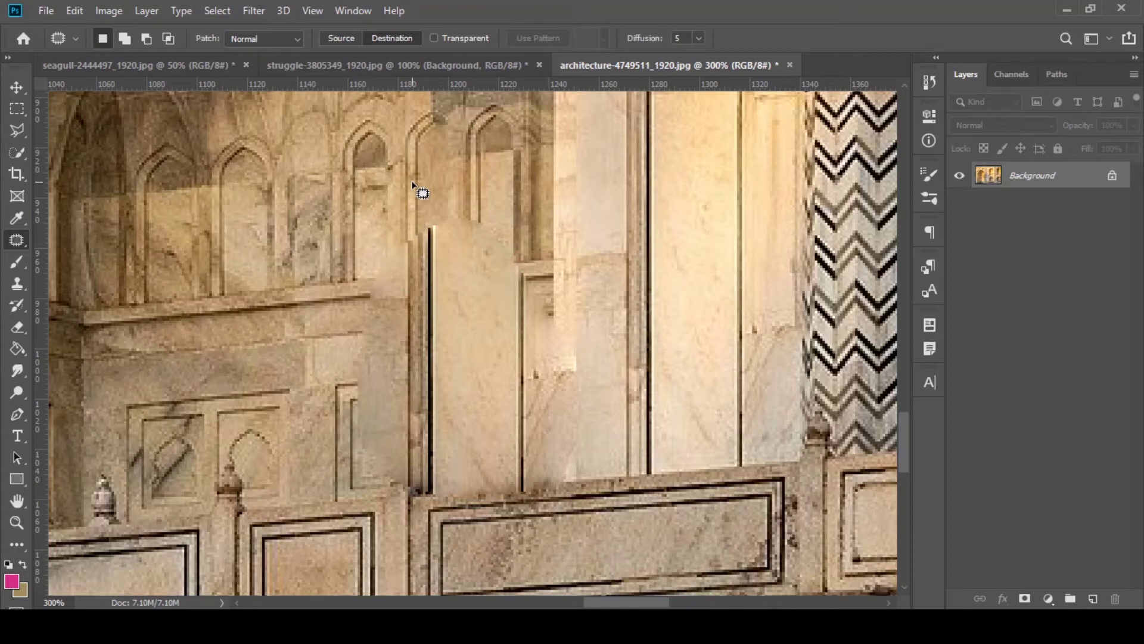
{"action": "key", "text": "ctrl"}
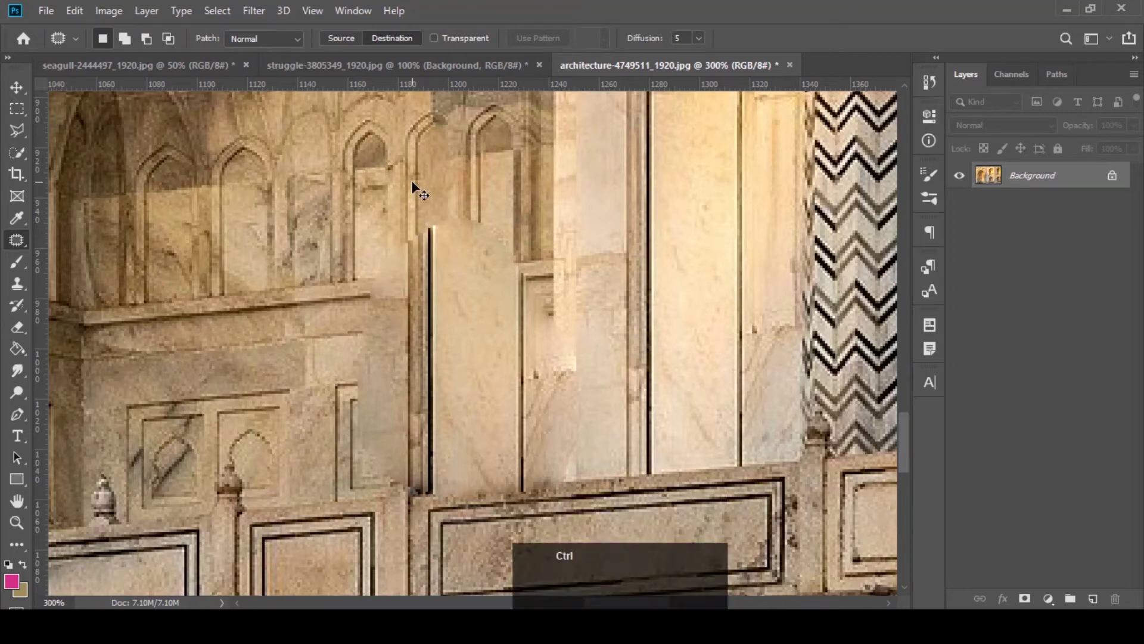
{"action": "key", "text": "ctrl+z"}
{"action": "key", "text": "ctrl+z"}
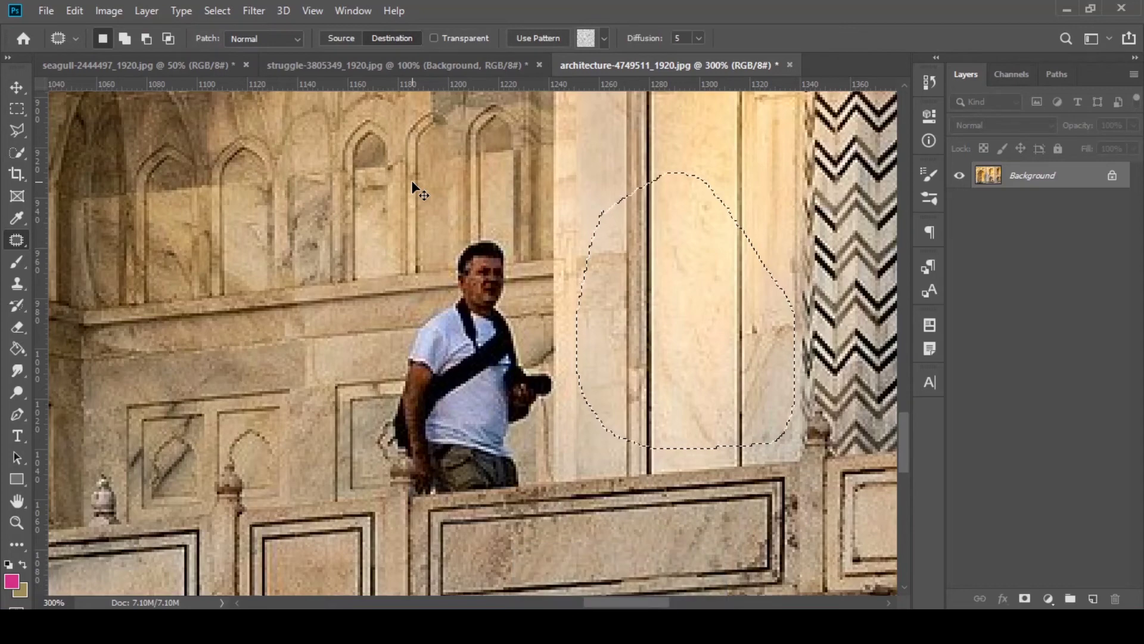
- Outline the man closely with the Patch tool, replace him with the stonework beside him using Source, and deselect
{"action": "key", "text": "ctrl+d"}
{"action": "key", "text": "ctrl+plus"}
{"action": "key", "text": "ctrl+minus"}
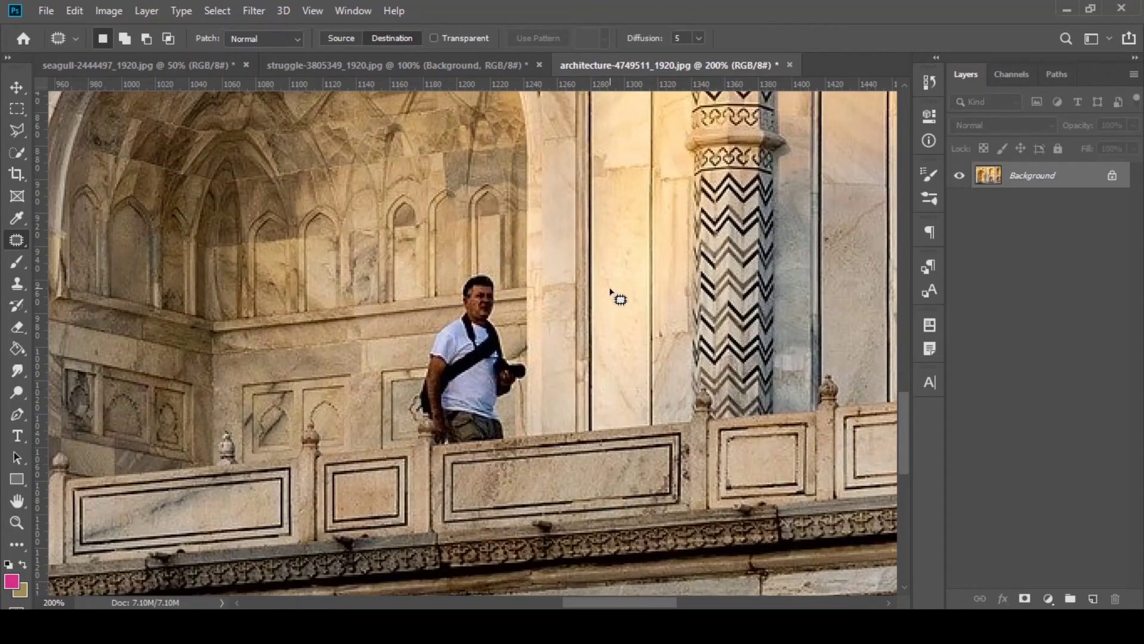
{"action": "mouse_move", "coordinate": [473, 261]}
{"action": "left_mouse_down"}
{"action": "mouse_move", "coordinate": [453, 280]}
{"action": "mouse_move", "coordinate": [445, 316]}
{"action": "left_mouse_up"}
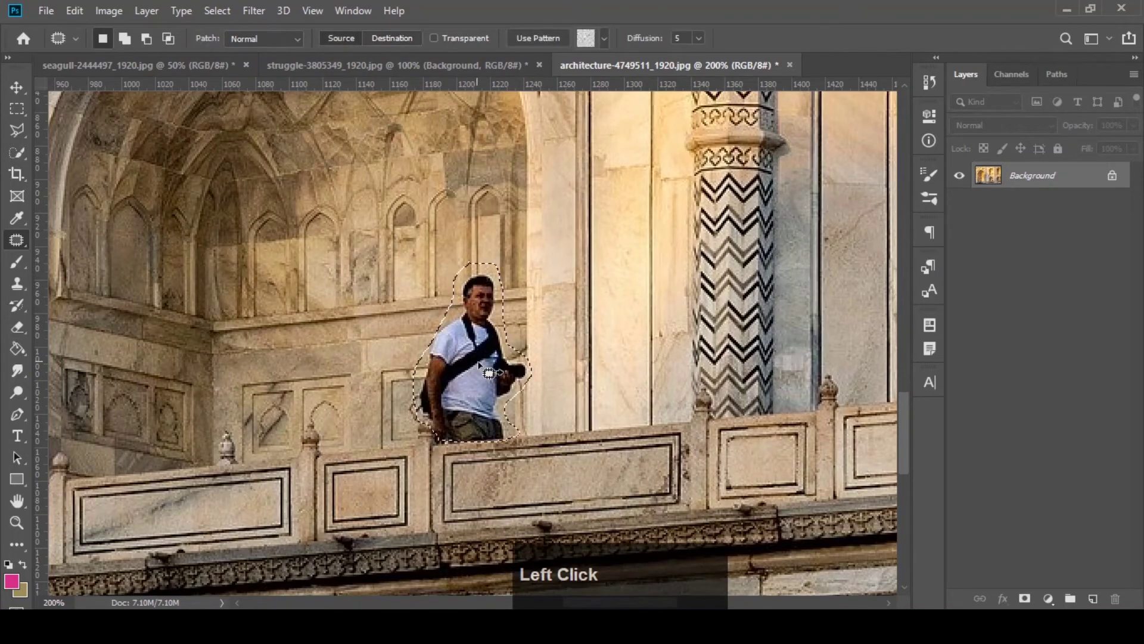
{"action": "mouse_move", "coordinate": [482, 373]}
{"action": "left_mouse_down"}
{"action": "mouse_move", "coordinate": [527, 233]}
{"action": "mouse_move", "coordinate": [536, 250]}
{"action": "mouse_move", "coordinate": [499, 230]}
{"action": "mouse_move", "coordinate": [477, 191]}
{"action": "mouse_move", "coordinate": [409, 253]}
{"action": "mouse_move", "coordinate": [366, 391]}
{"action": "left_mouse_up"}
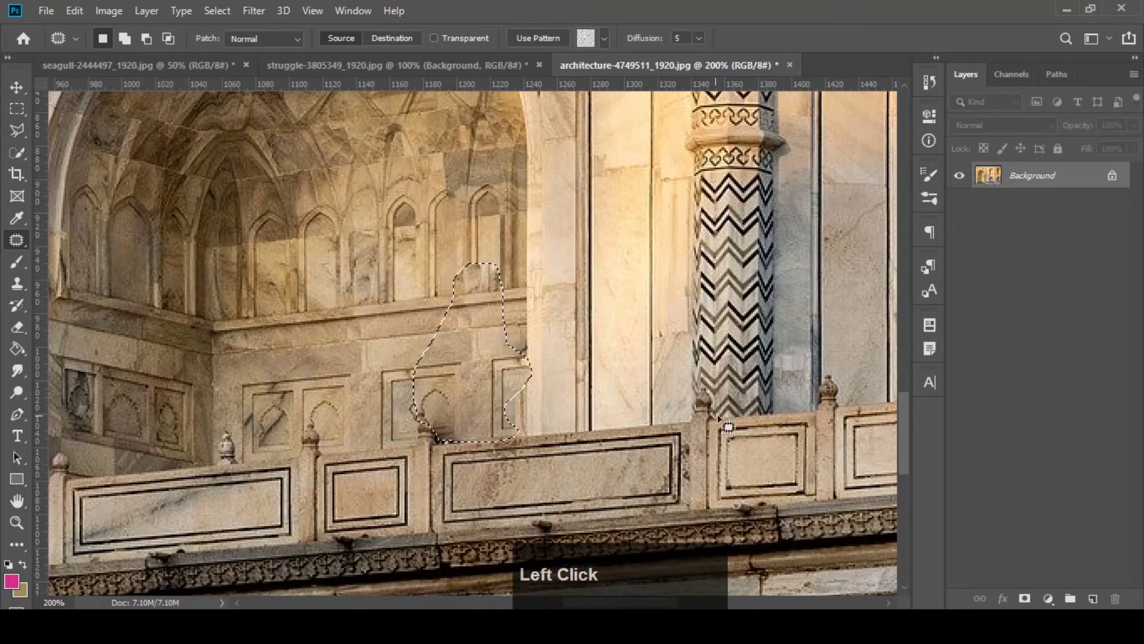
{"action": "key", "text": "ctrl+d"}
- Examine the patched arch area within the whole architecture photo and closer up
{"action": "key", "text": "ctrl+minus"}
{"action": "key", "text": "ctrl+minus"}
{"action": "key", "text": "ctrl+minus"}
{"action": "key", "text": "ctrl+minus"}
{"action": "key", "text": "ctrl+minus"}
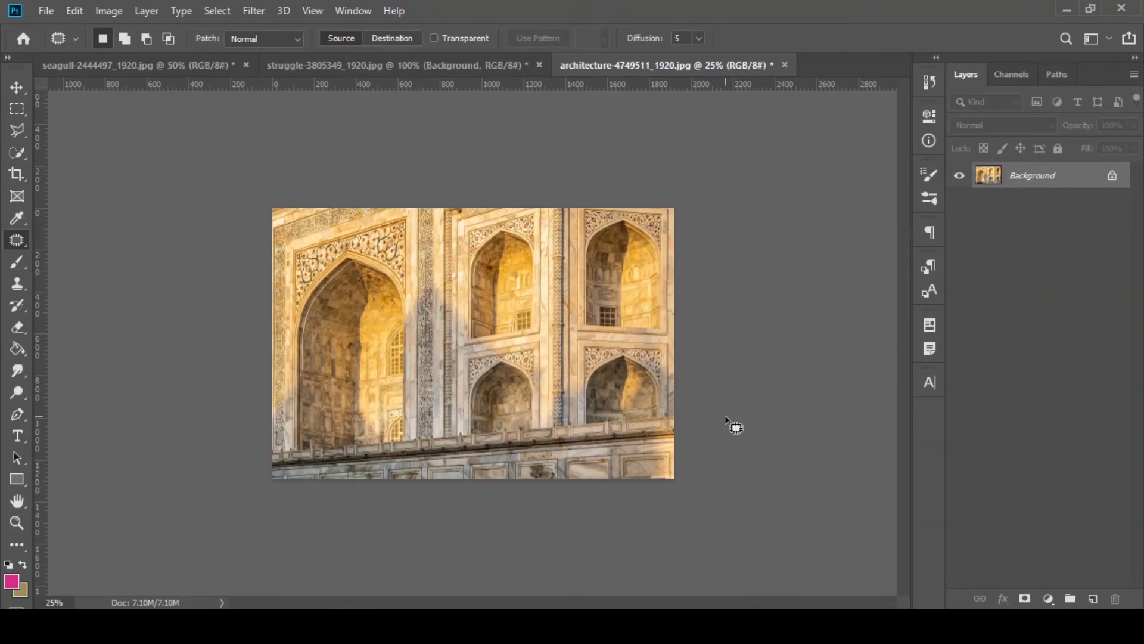
{"action": "key", "text": "ctrl+plus"}
{"action": "key", "text": "ctrl+plus"}
{"action": "key", "text": "ctrl+plus"}
{"action": "key", "text": "ctrl+minus"}
{"action": "key", "text": "ctrl+minus"}
{"action": "key", "text": "ctrl+minus"}
- Enable the Transparent patch option and undo the last patch so the man is outlined again
{"action": "left_click", "coordinate": [471, 39]}
{"action": "key", "text": "ctrl+plus"}
{"action": "key", "text": "ctrl+plus"}
{"action": "key", "text": "ctrl+plus"}
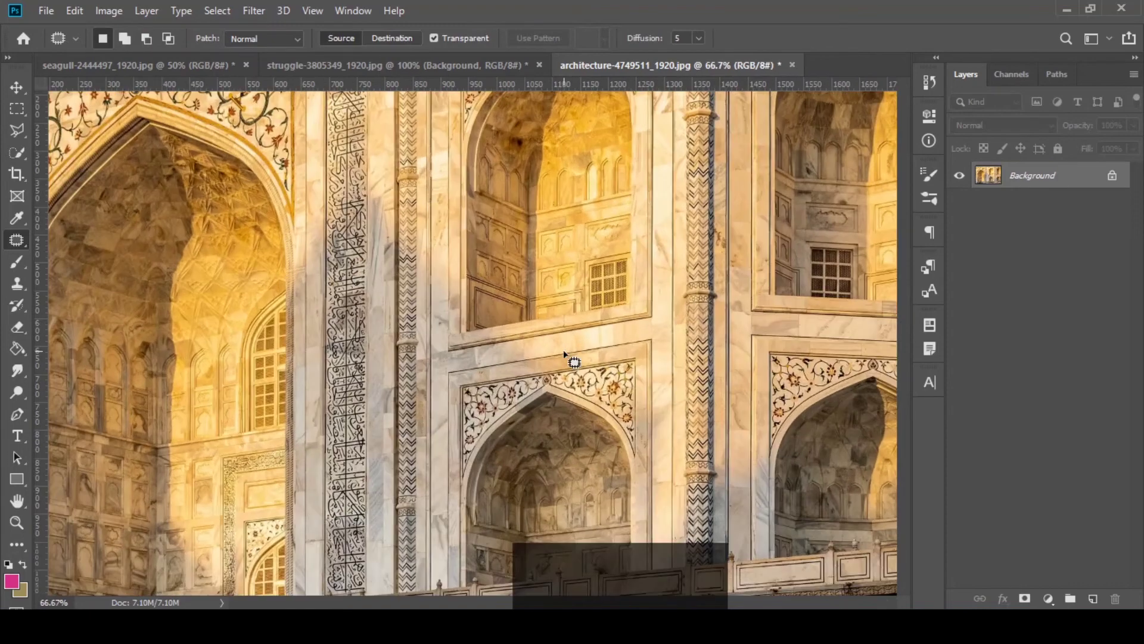
{"action": "left_click_drag", "start_coordinate": [903, 316], "coordinate": [914, 348]}
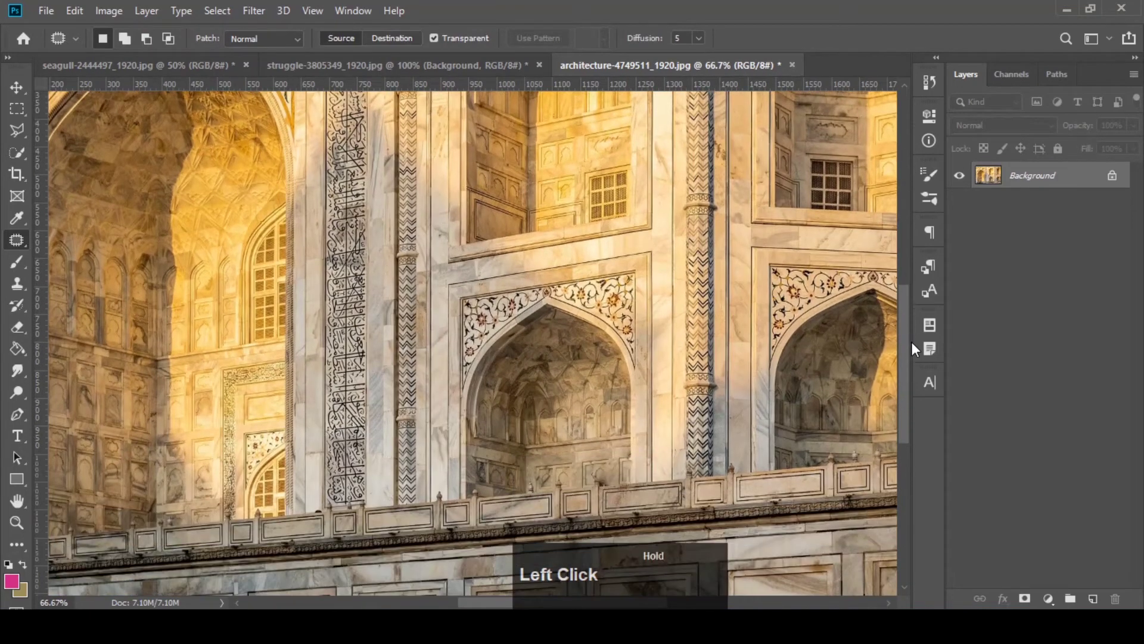
{"action": "key", "text": "ctrl+z"}
{"action": "key", "text": "ctrl+z"}
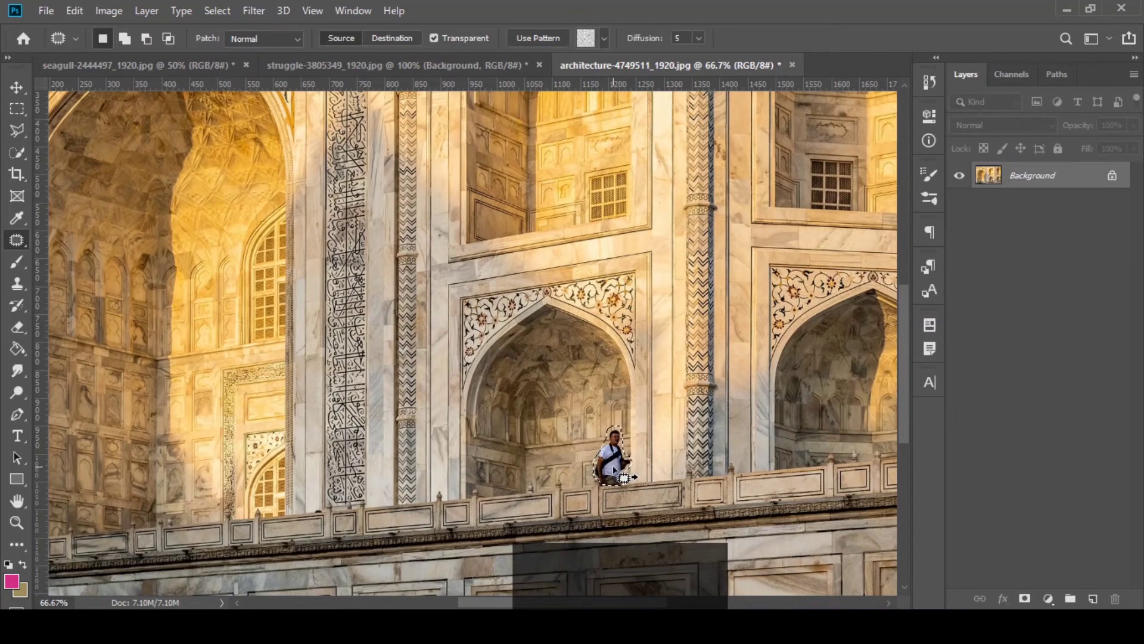
- Try a transparent patch of the man using the nearby wall, inspect it closely, turn Transparent off, and undo the patch
{"action": "left_click_drag", "start_coordinate": [618, 477], "coordinate": [644, 451]}
{"action": "key", "text": "ctrl+d"}
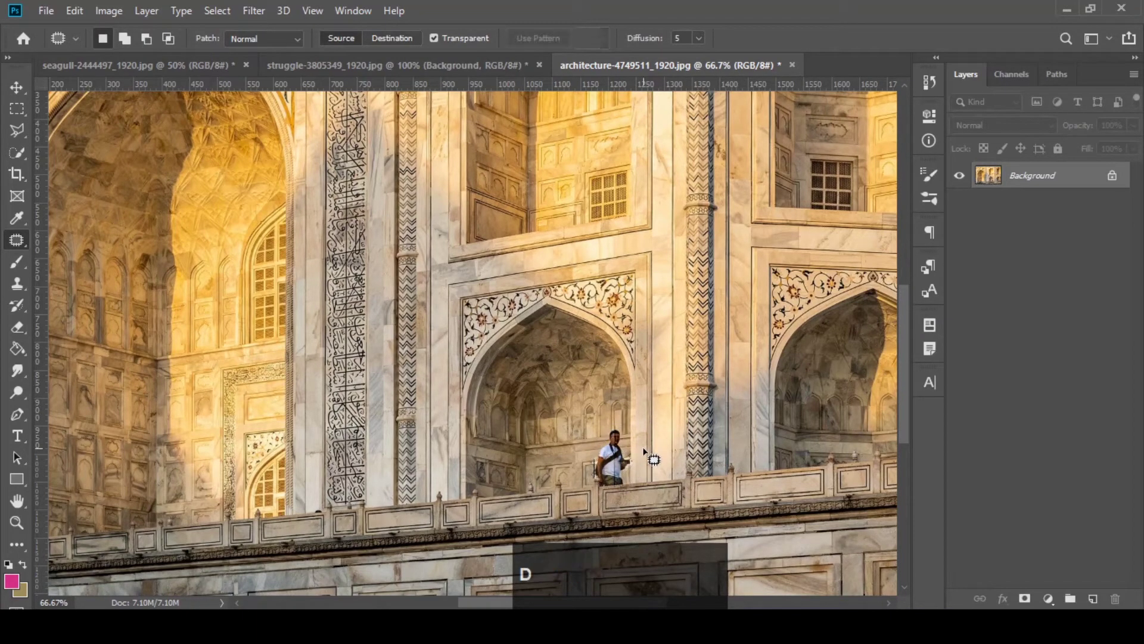
{"action": "key", "text": "ctrl+plus"}
{"action": "key", "text": "ctrl+plus"}
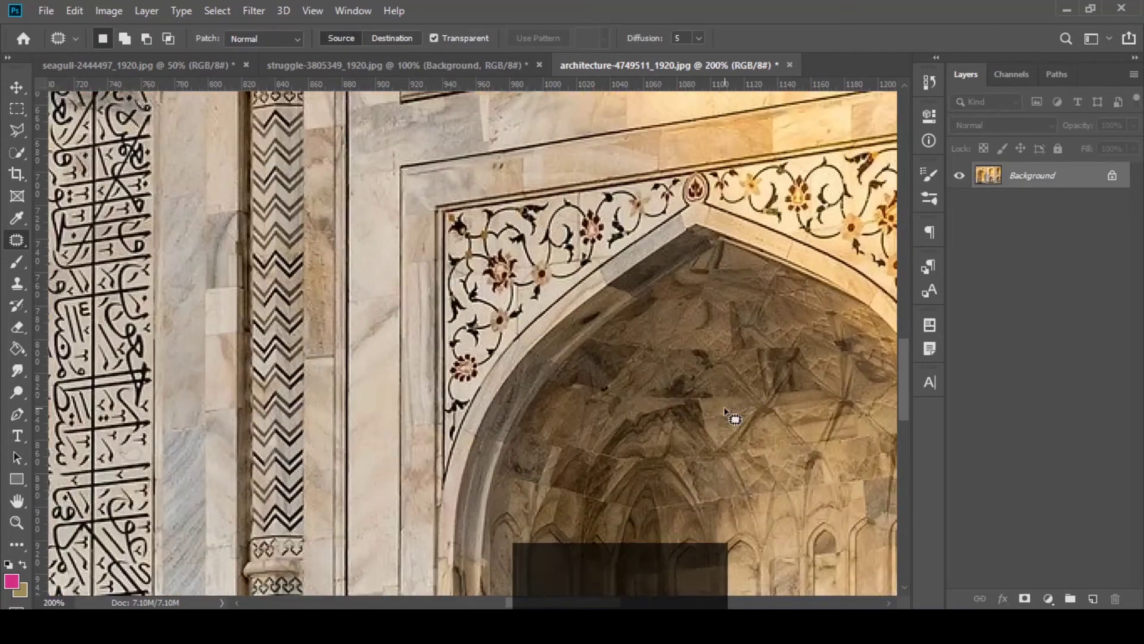
{"action": "left_click_drag", "start_coordinate": [910, 326], "coordinate": [910, 407]}
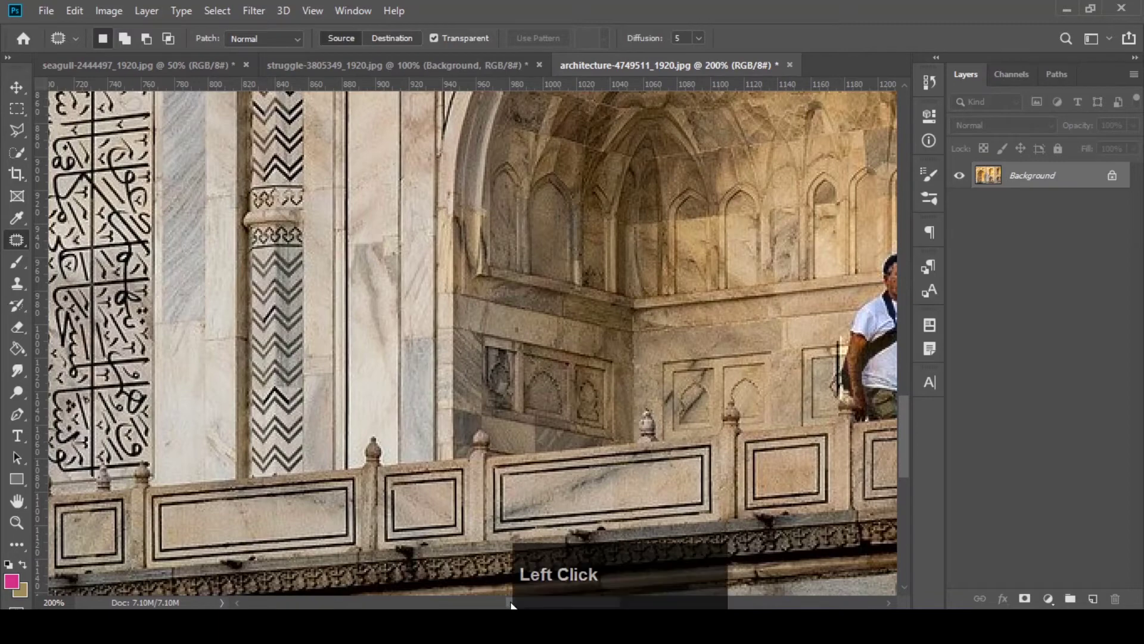
{"action": "left_click_drag", "start_coordinate": [505, 603], "coordinate": [600, 603]}
{"action": "left_click", "coordinate": [434, 37]}
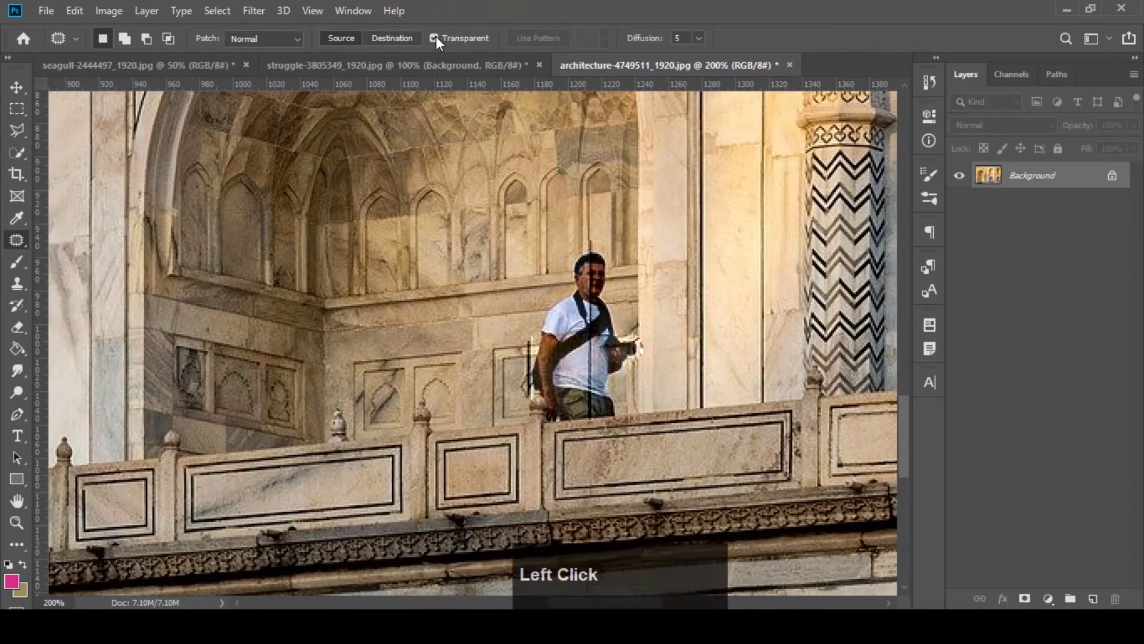
{"action": "key", "text": "ctrl+z"}
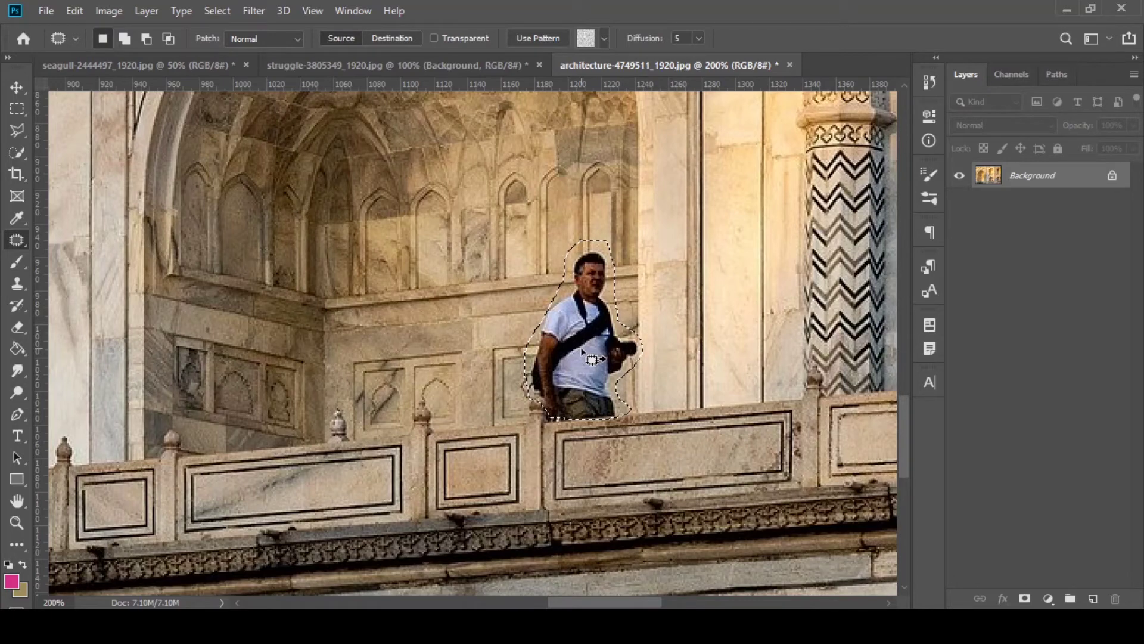
- Choose the concentric-squares pattern, try filling the man's outline with Use Pattern, undo the fill, and deselect
{"action": "left_click", "coordinate": [605, 36]}
{"action": "left_click", "coordinate": [612, 101]}
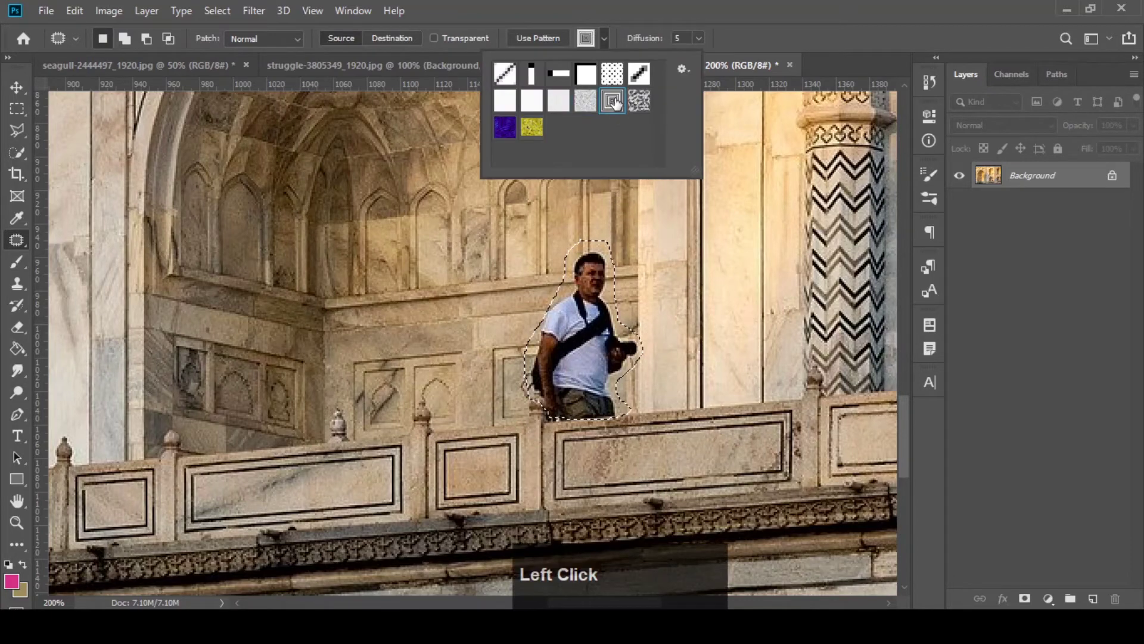
{"action": "left_click", "coordinate": [599, 35]}
{"action": "left_click", "coordinate": [541, 39]}
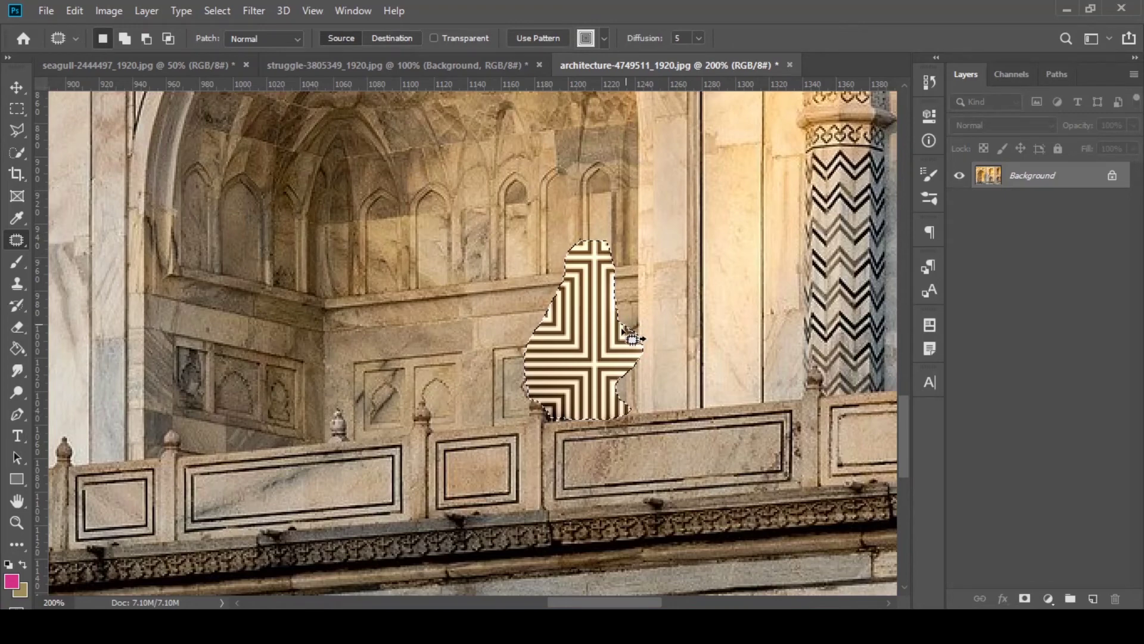
{"action": "key", "text": "ctrl+z"}
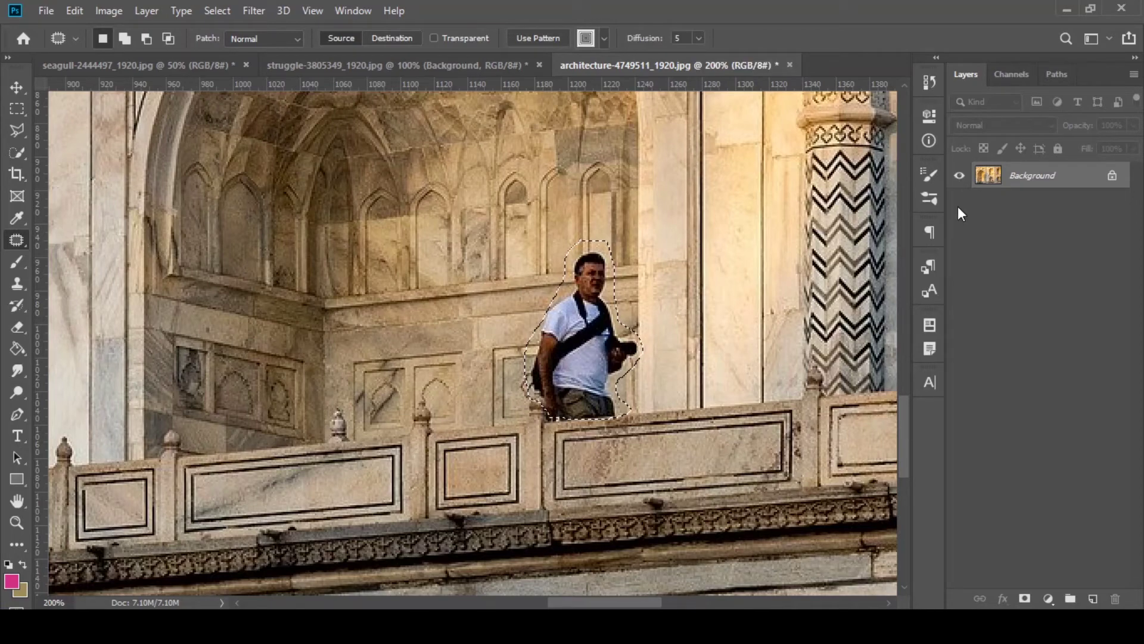
{"action": "key", "text": "ctrl+d"}
- Activate the Content-Aware Move tool, switch to the seagull image, and set the Mode to Move
{"action": "key", "text": "ctrl+minus"}
{"action": "key", "text": "ctrl+minus"}
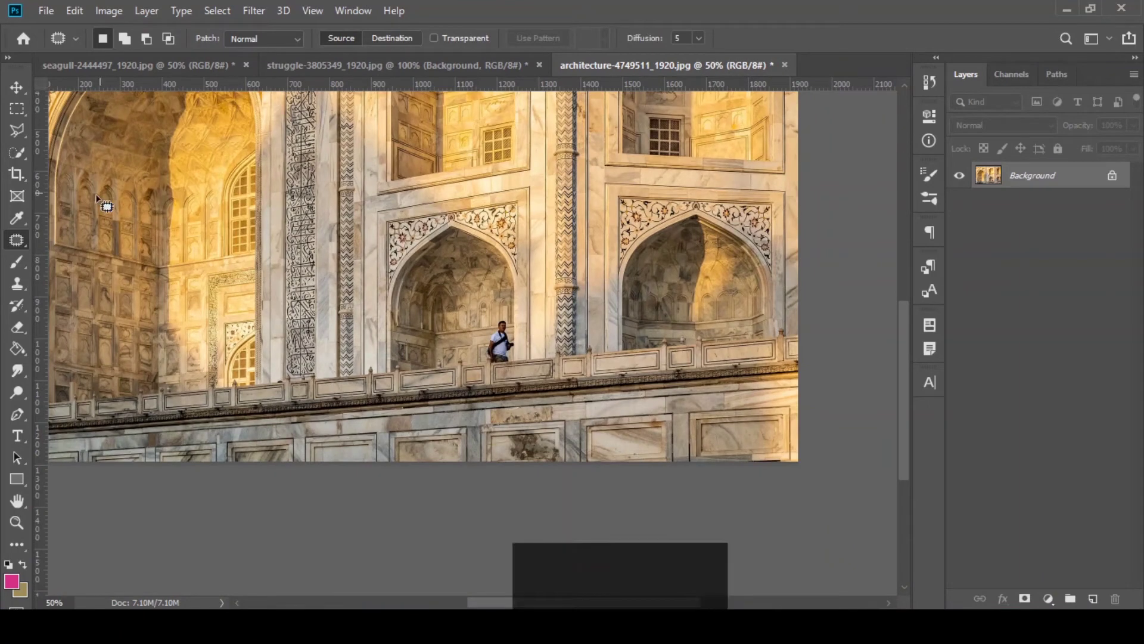
{"action": "right_click", "coordinate": [16, 241]}
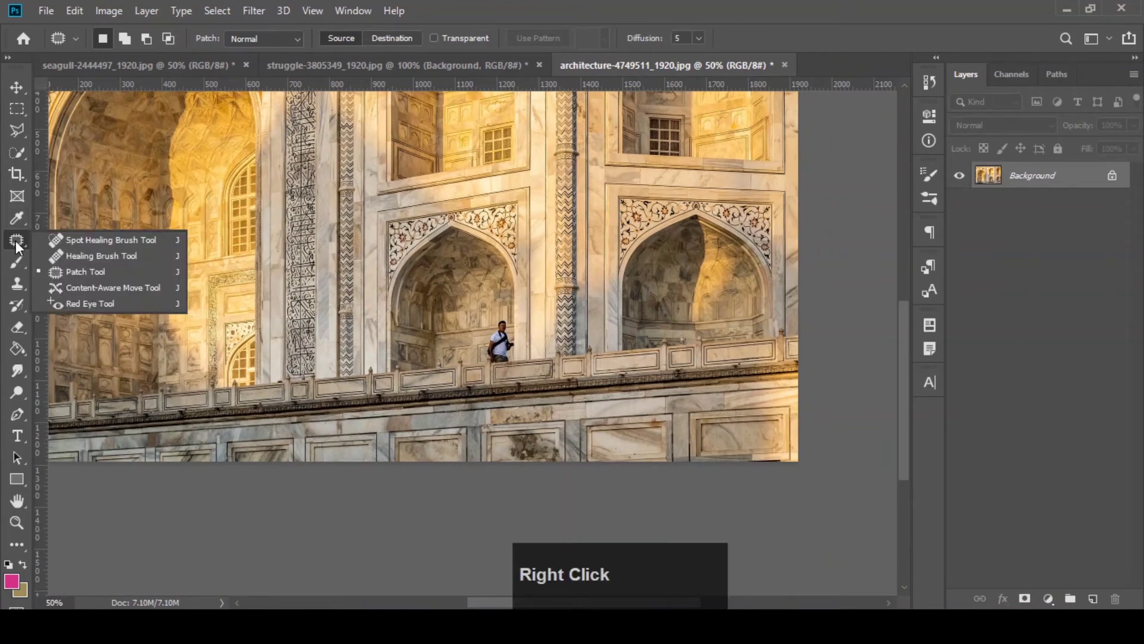
{"action": "left_click", "coordinate": [63, 288]}
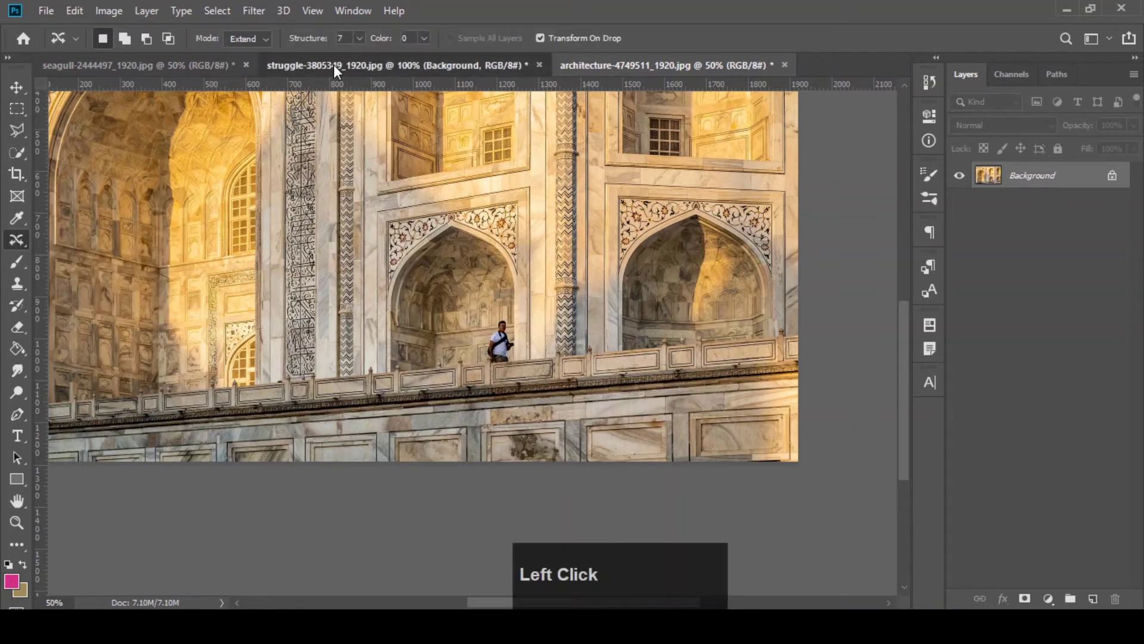
{"action": "left_click", "coordinate": [333, 67]}
{"action": "left_click", "coordinate": [138, 64]}
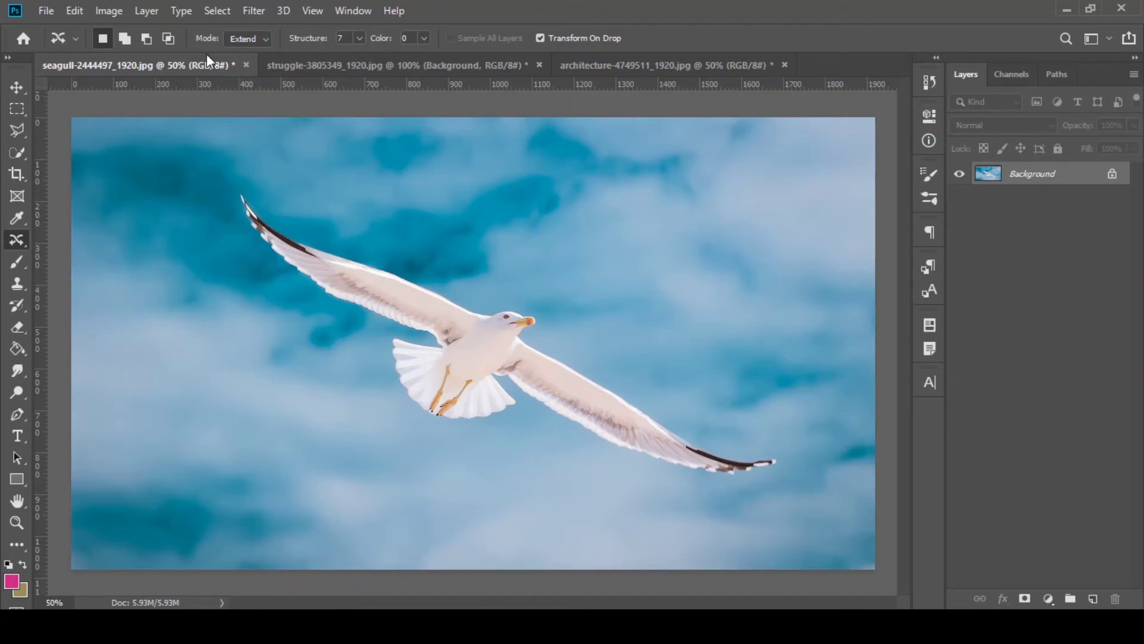
{"action": "left_click", "coordinate": [251, 38]}
{"action": "left_click", "coordinate": [249, 48]}
- Outline the whole seagull, including both wings and the tail, with a loose freehand selection
{"action": "mouse_move", "coordinate": [234, 209]}
{"action": "left_mouse_down"}
{"action": "mouse_move", "coordinate": [311, 297]}
{"action": "mouse_move", "coordinate": [423, 337]}
{"action": "mouse_move", "coordinate": [382, 332]}
{"action": "mouse_move", "coordinate": [375, 345]}
{"action": "mouse_move", "coordinate": [398, 416]}
{"action": "mouse_move", "coordinate": [446, 434]}
{"action": "mouse_move", "coordinate": [502, 430]}
{"action": "mouse_move", "coordinate": [522, 402]}
{"action": "mouse_move", "coordinate": [511, 388]}
{"action": "mouse_move", "coordinate": [562, 432]}
{"action": "mouse_move", "coordinate": [672, 474]}
{"action": "mouse_move", "coordinate": [728, 481]}
{"action": "mouse_move", "coordinate": [782, 460]}
{"action": "left_mouse_up"}
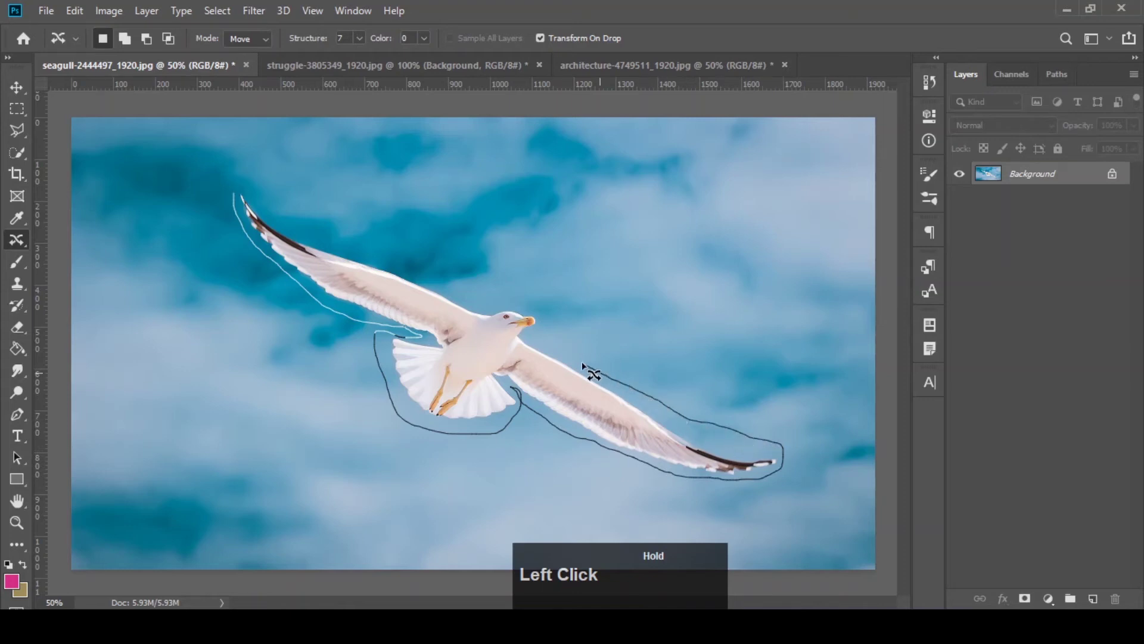
{"action": "mouse_move", "coordinate": [559, 349]}
{"action": "left_mouse_down"}
{"action": "mouse_move", "coordinate": [539, 313]}
{"action": "mouse_move", "coordinate": [290, 221]}
{"action": "left_mouse_up"}
{"action": "left_click_drag", "start_coordinate": [235, 188], "coordinate": [236, 186]}
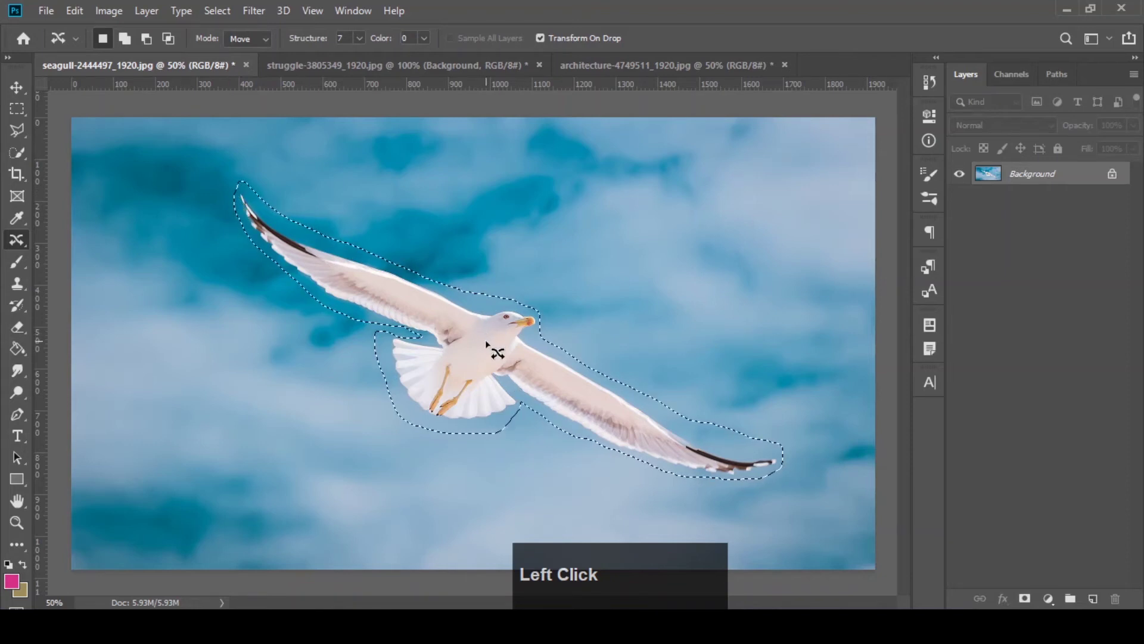
- Move the selected seagull about 406 px left and 230 px down, apply the transform, and deselect
{"action": "left_click_drag", "start_coordinate": [484, 352], "coordinate": [313, 452]}
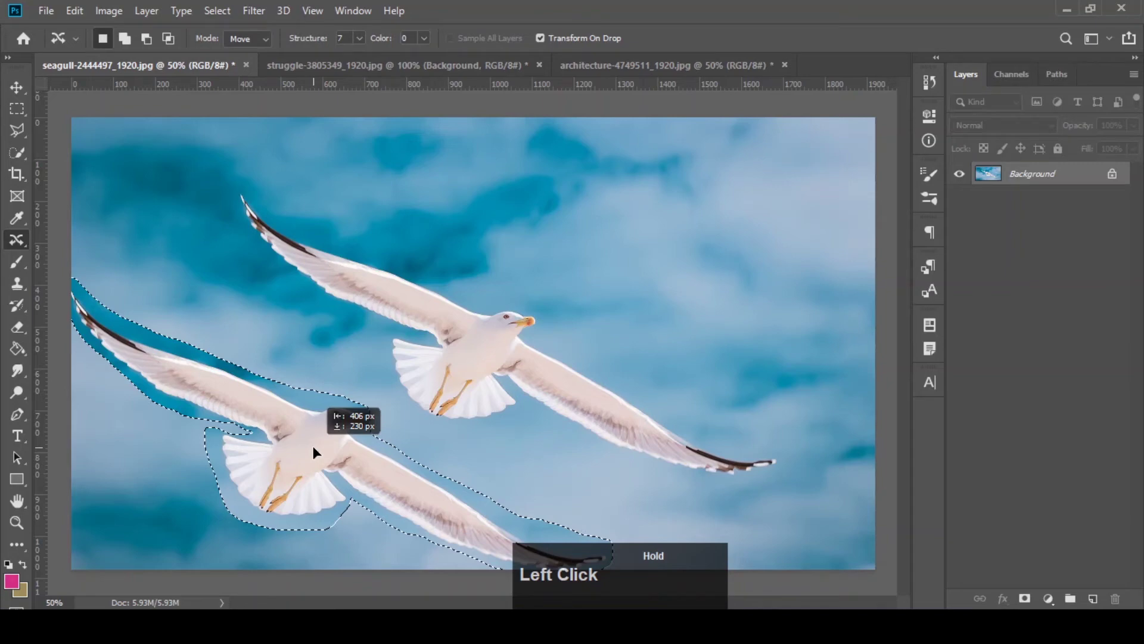
{"action": "left_click_drag", "start_coordinate": [313, 446], "coordinate": [312, 446]}
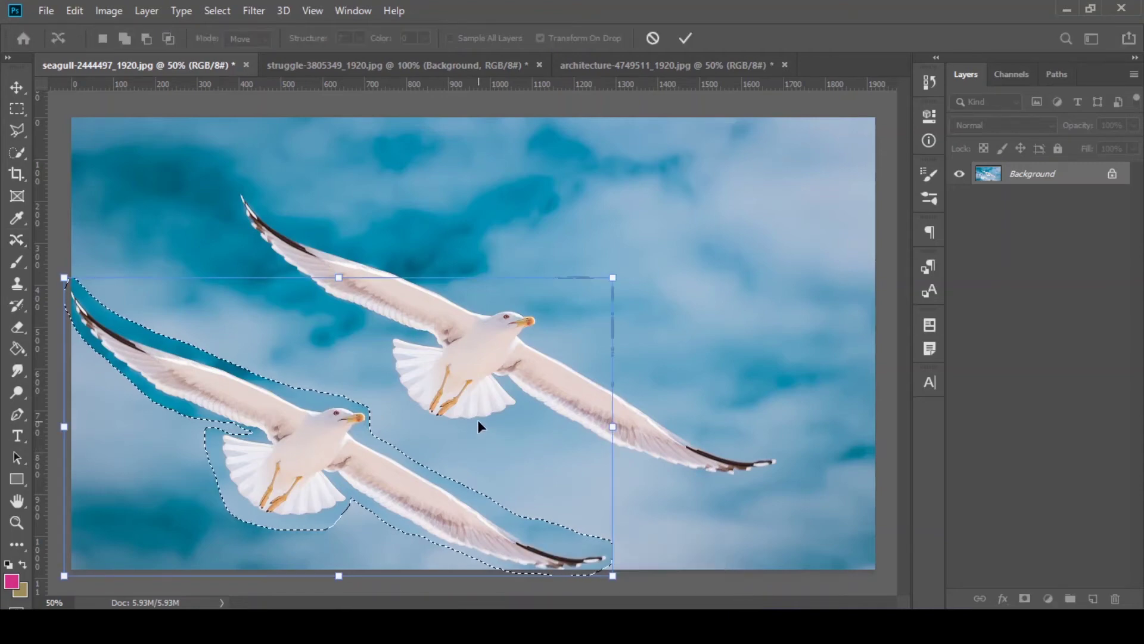
{"action": "key", "text": "Return"}
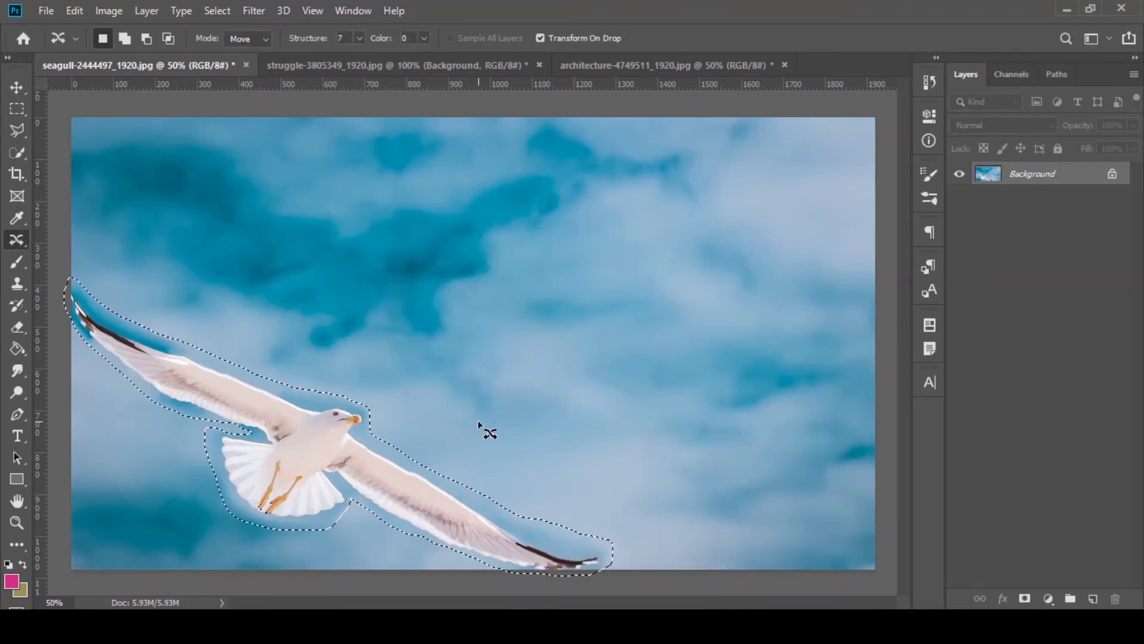
{"action": "key", "text": "ctrl+d"}
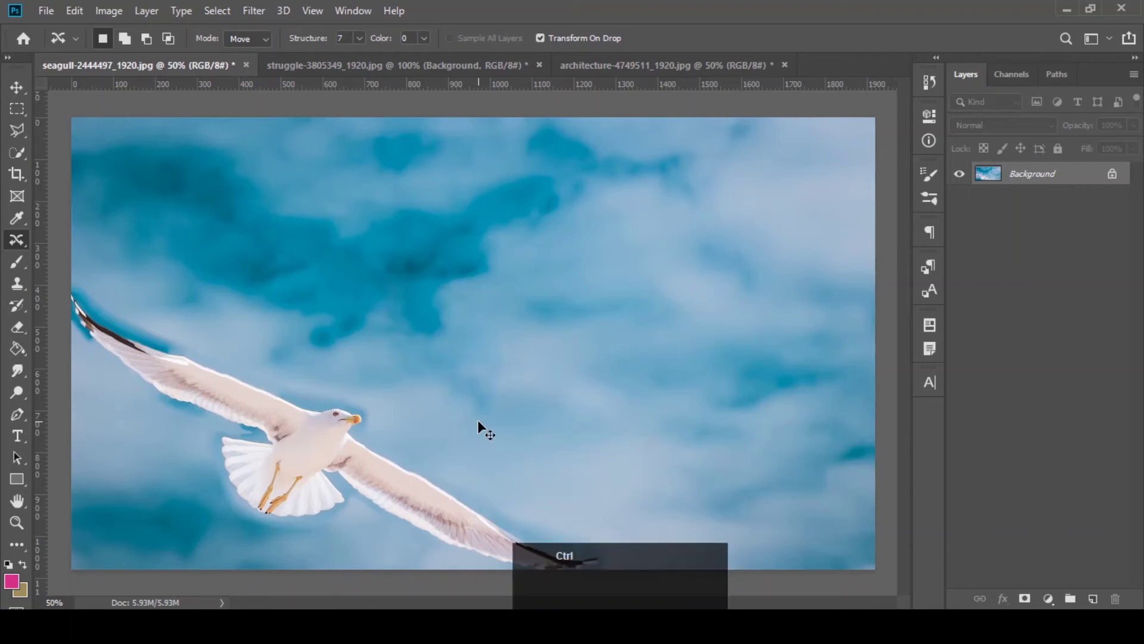
- Examine the moved seagull's edges and the filled sky up close, and check the Mode choices
{"action": "key", "text": "ctrl+plus"}
{"action": "key", "text": "ctrl+plus"}
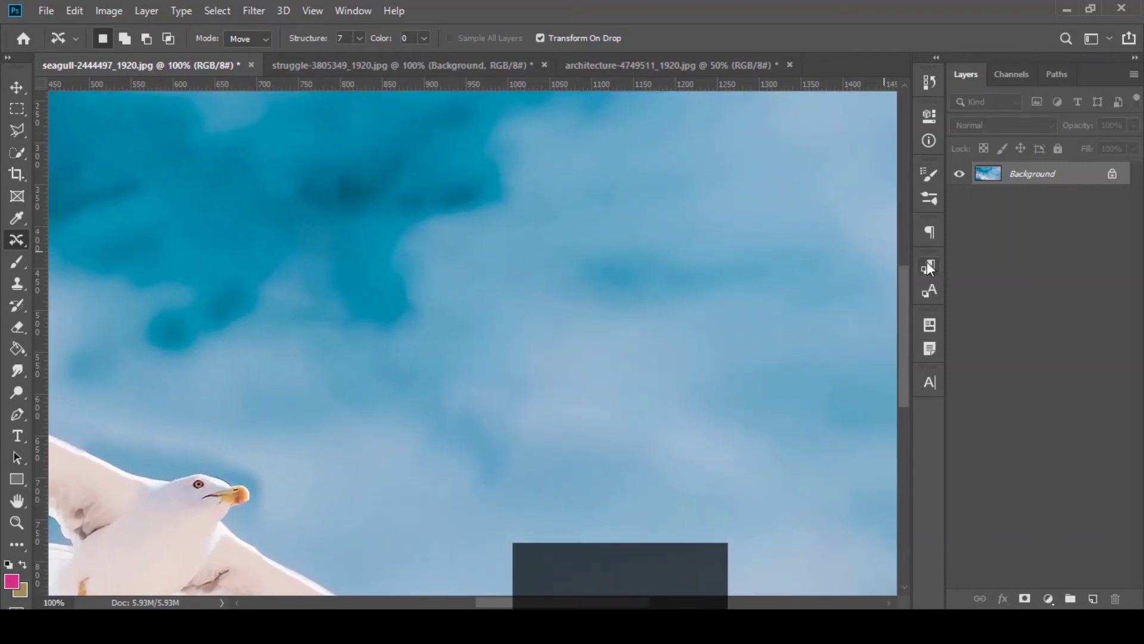
{"action": "left_click_drag", "start_coordinate": [901, 297], "coordinate": [899, 338]}
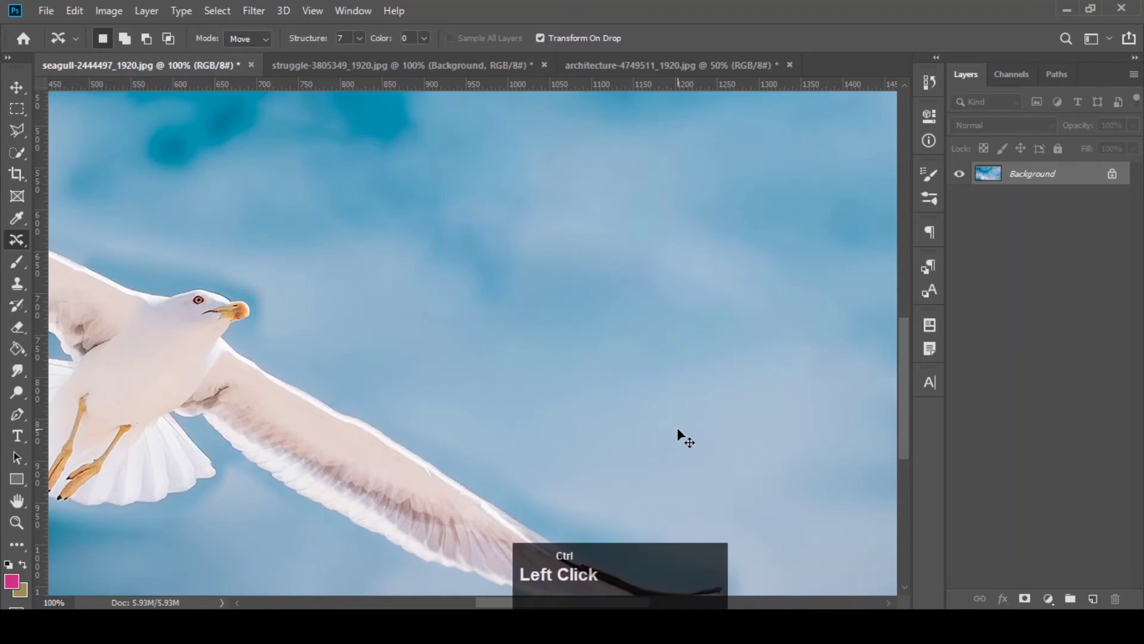
{"action": "key", "text": "ctrl+minus"}
{"action": "key", "text": "ctrl+minus"}
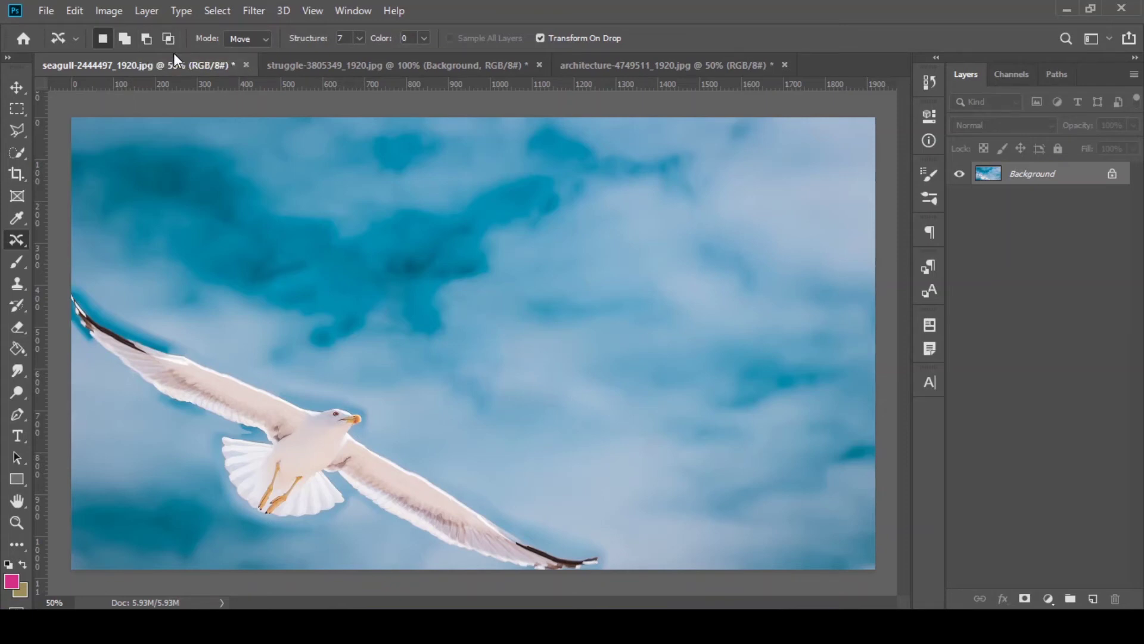
{"action": "left_click", "coordinate": [245, 38]}
{"action": "left_click", "coordinate": [247, 38]}
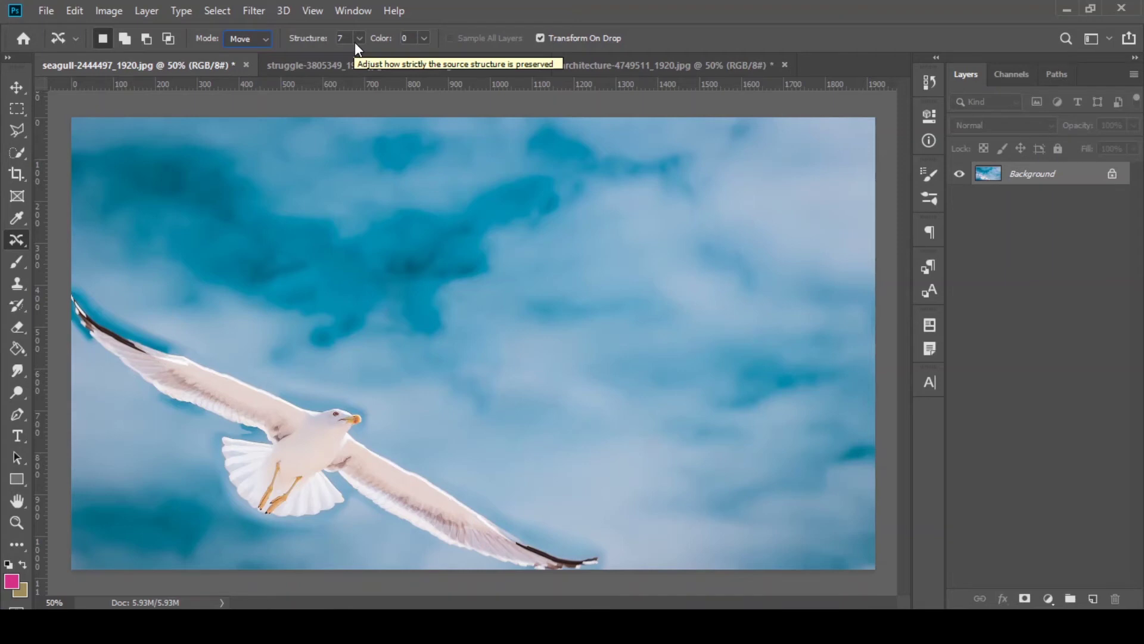
- Undo the deselection and the seagull's move, and set Structure to 1
{"action": "key", "text": "ctrl+z"}
{"action": "key", "text": "ctrl+z"}
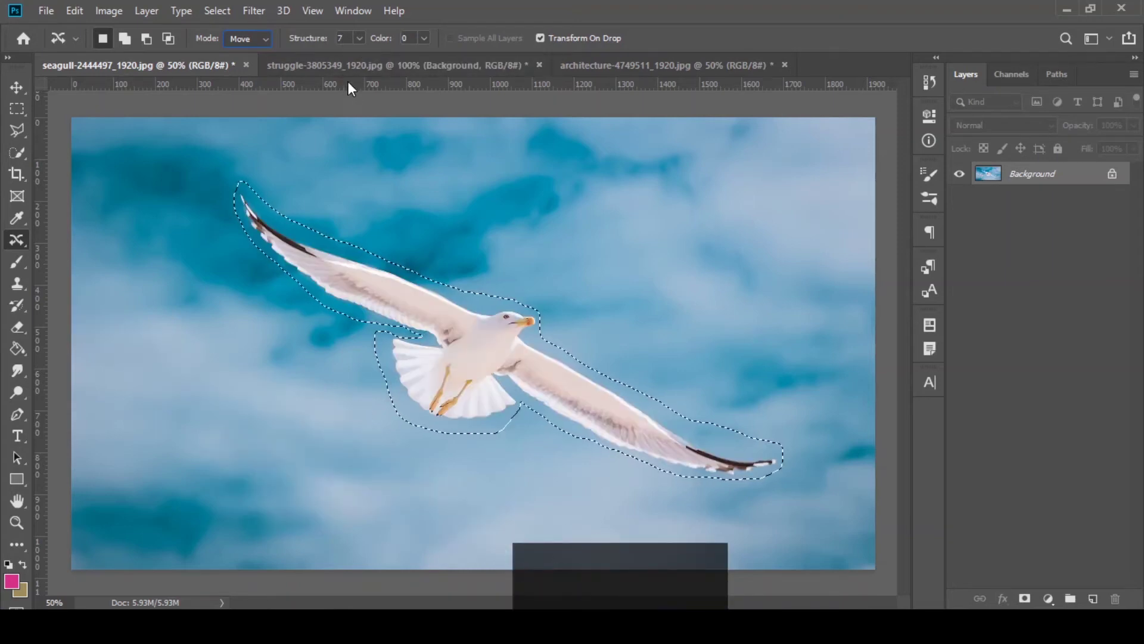
{"action": "left_click", "coordinate": [359, 38]}
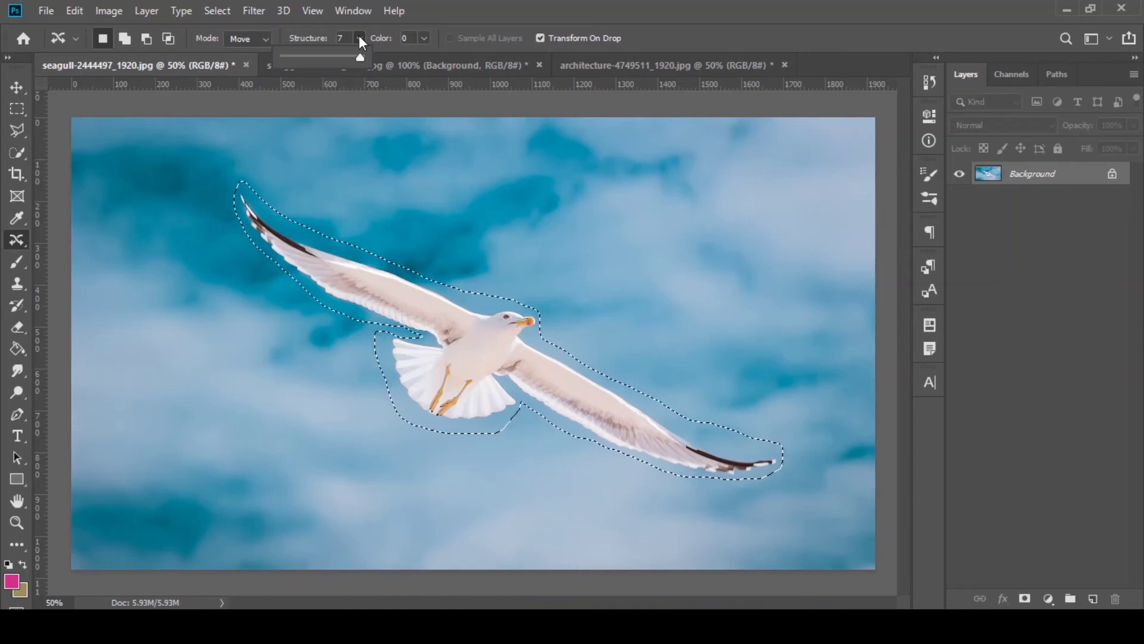
{"action": "left_click_drag", "start_coordinate": [358, 57], "coordinate": [262, 57]}
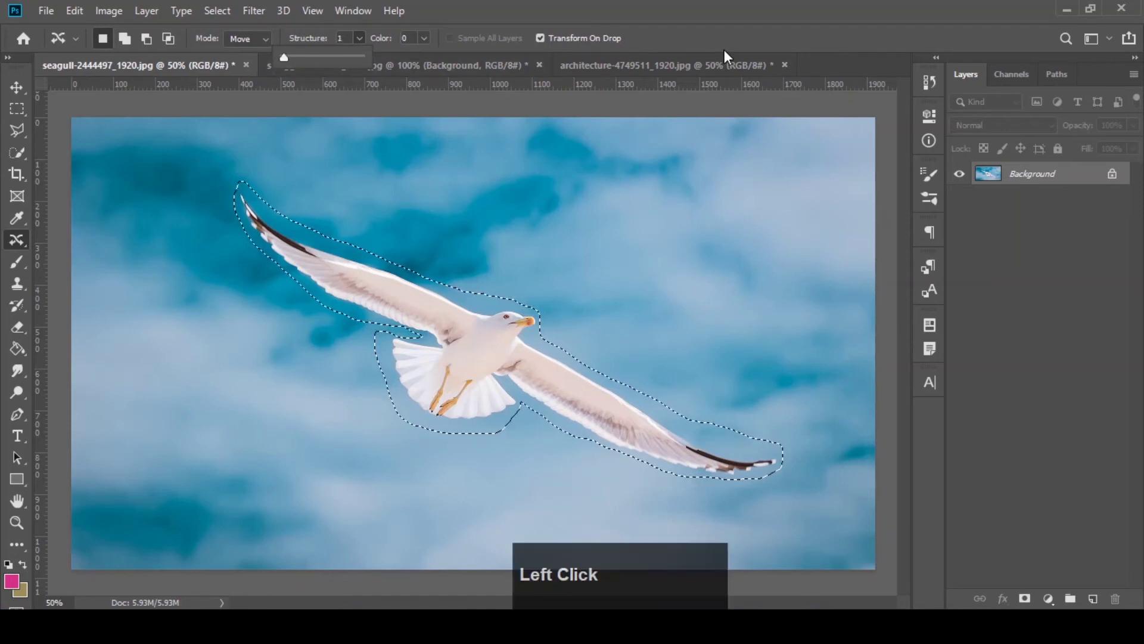
{"action": "left_click", "coordinate": [724, 48]}
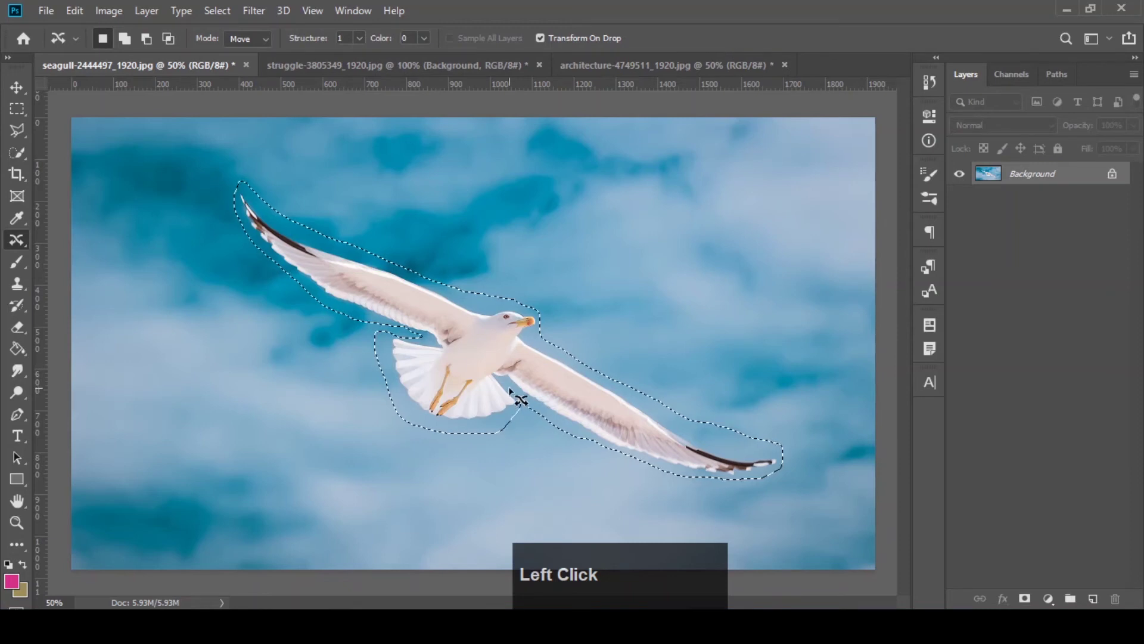
- Try moving the selected seagull down and to the left, apply the transform, and undo the move
{"action": "left_click_drag", "start_coordinate": [499, 363], "coordinate": [363, 476]}
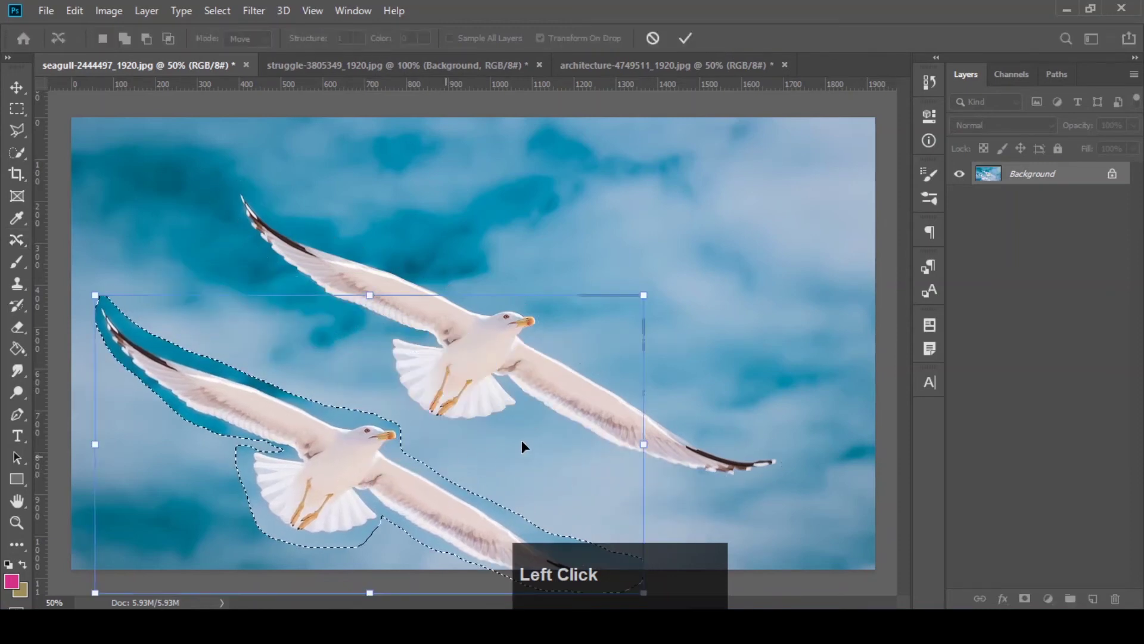
{"action": "key", "text": "Return"}
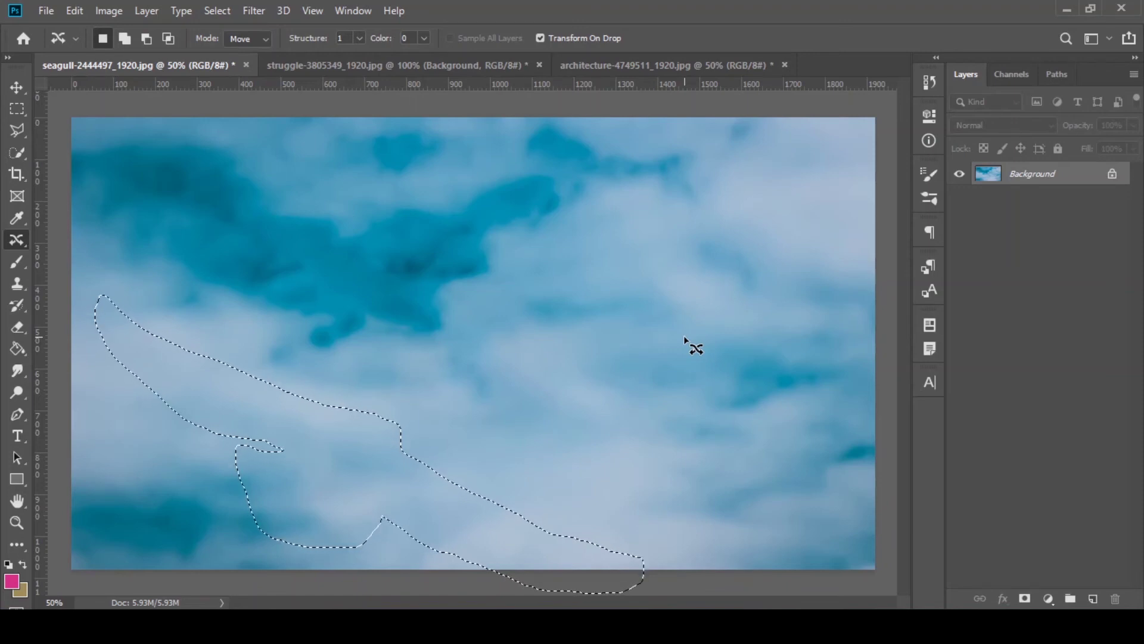
{"action": "key", "text": "ctrl+z"}
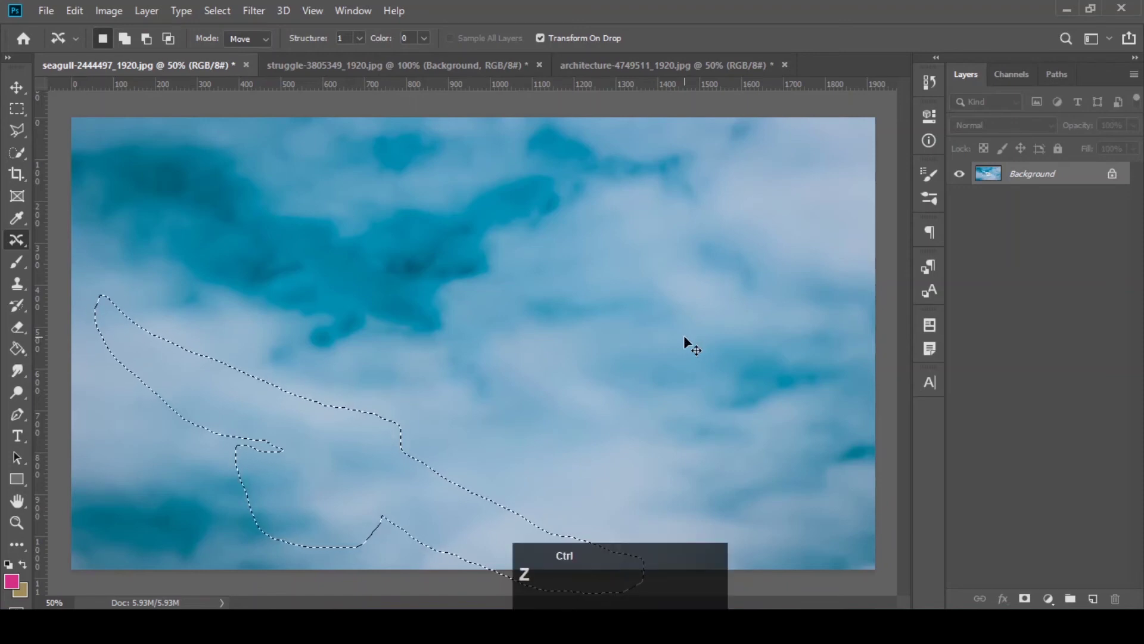
- Set Structure to 5, try moving the selected seagull to the lower-left sky, and undo the move
{"action": "left_click", "coordinate": [359, 38]}
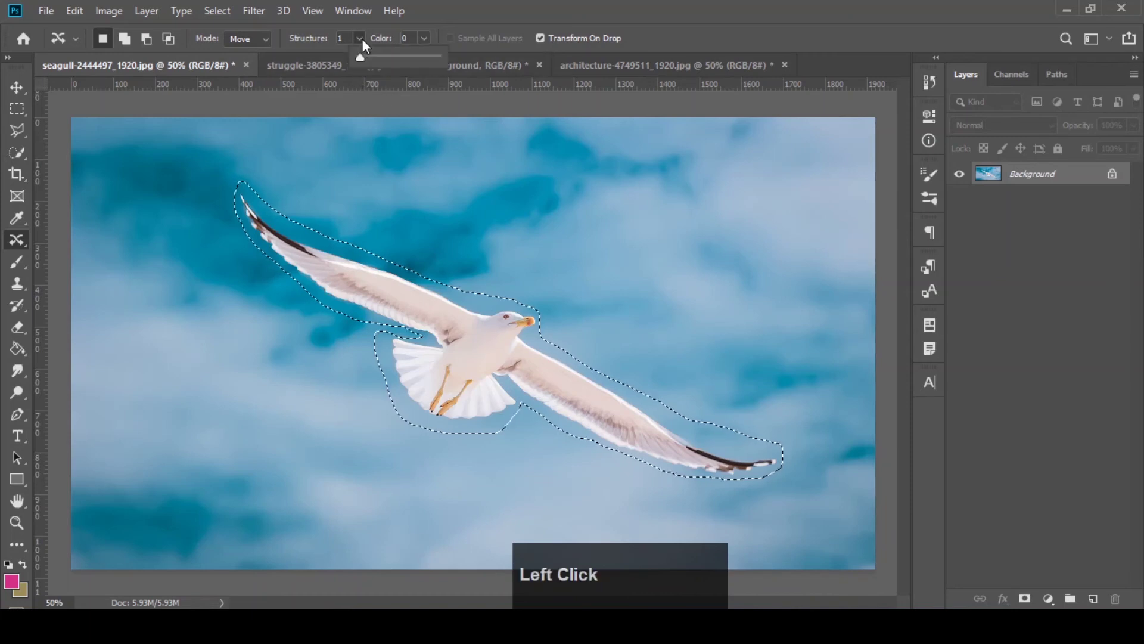
{"action": "left_click_drag", "start_coordinate": [375, 55], "coordinate": [398, 58]}
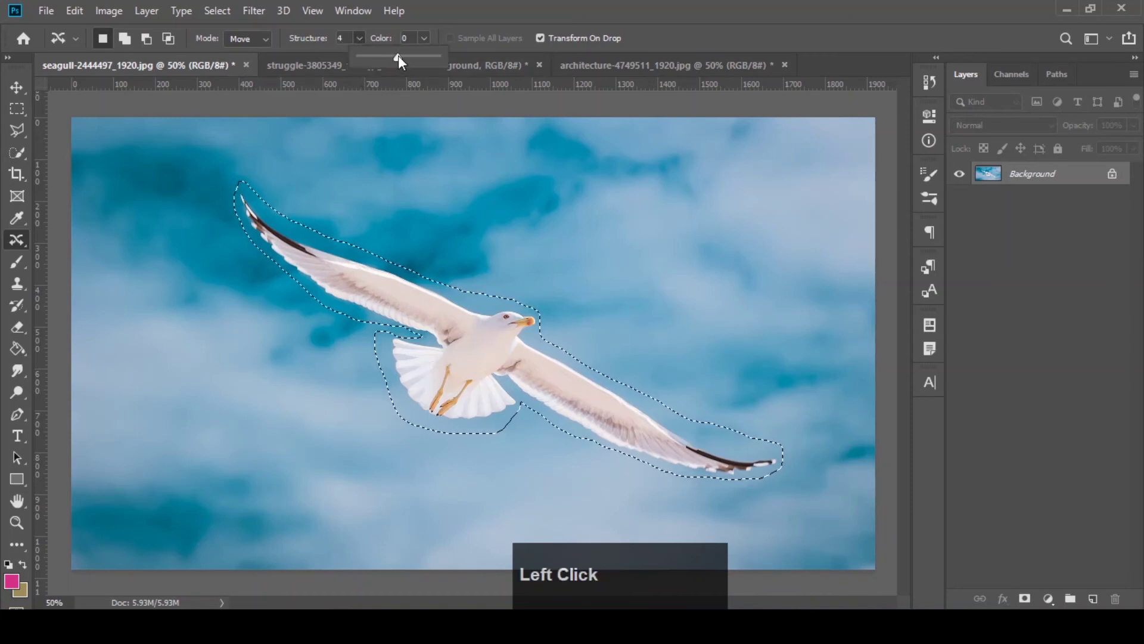
{"action": "left_click", "coordinate": [360, 38]}
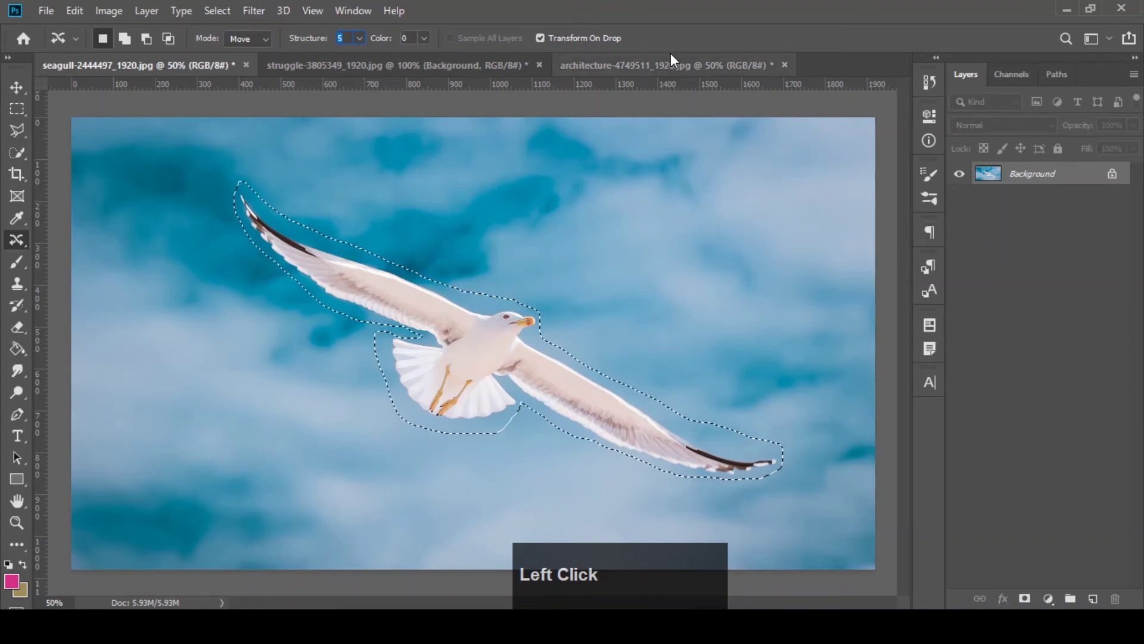
{"action": "left_click_drag", "start_coordinate": [482, 337], "coordinate": [335, 437]}
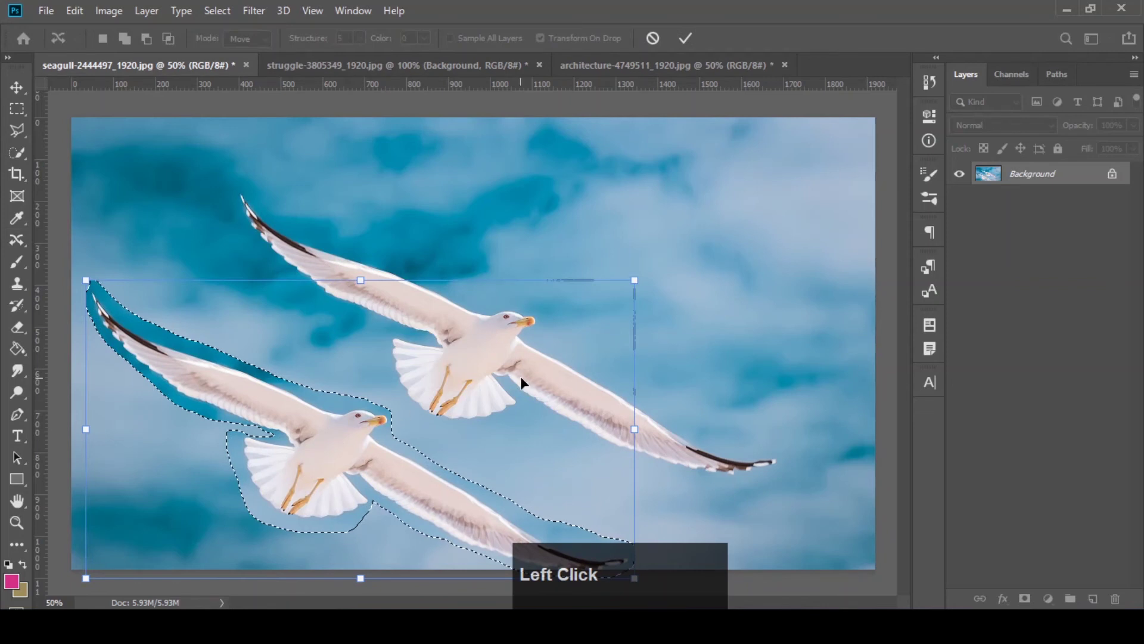
{"action": "key", "text": "Return"}
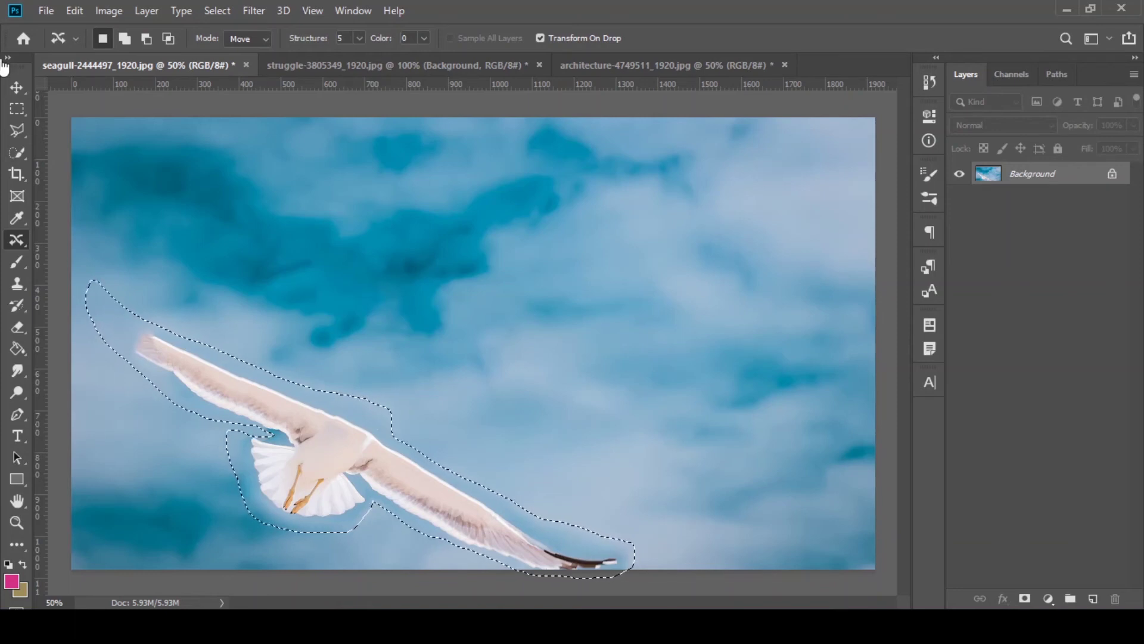
{"action": "key", "text": "ctrl+z"}
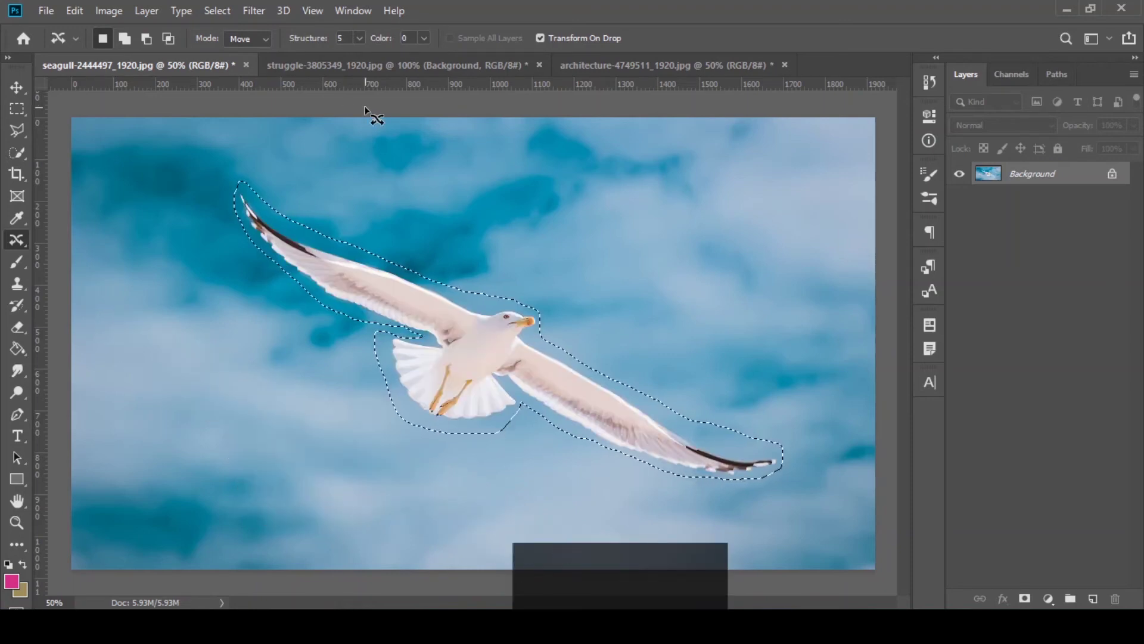
- Set Structure to 7 and Color to 8 for the Content-Aware Move
{"action": "left_click", "coordinate": [359, 38]}
{"action": "left_click_drag", "start_coordinate": [359, 57], "coordinate": [423, 71]}
{"action": "left_click", "coordinate": [479, 10]}
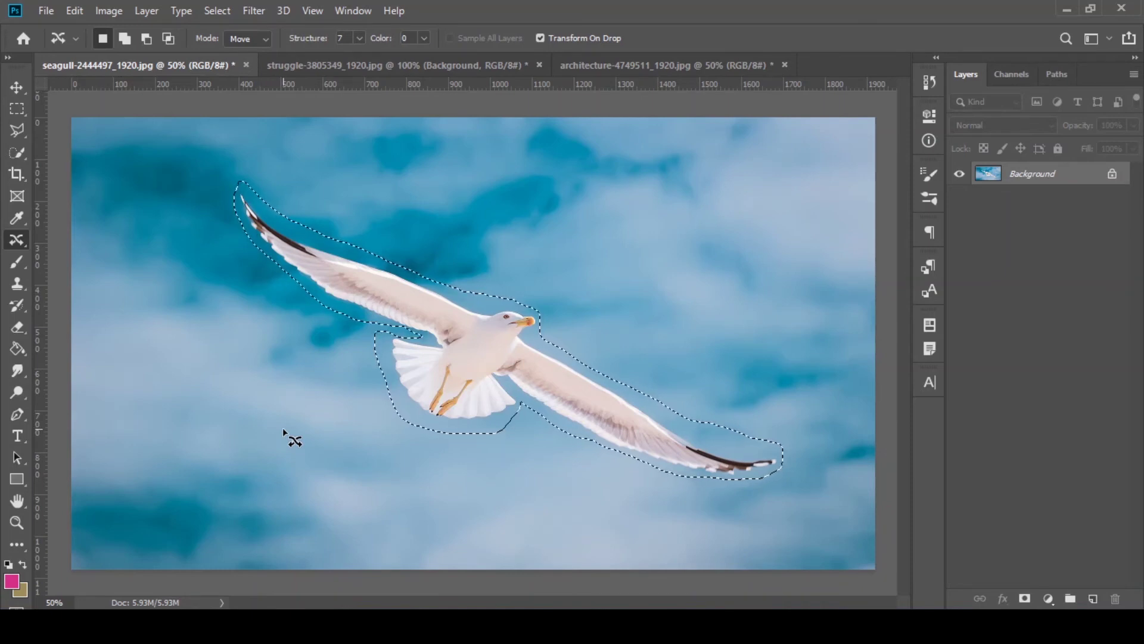
{"action": "left_click_drag", "start_coordinate": [423, 38], "coordinate": [485, 59]}
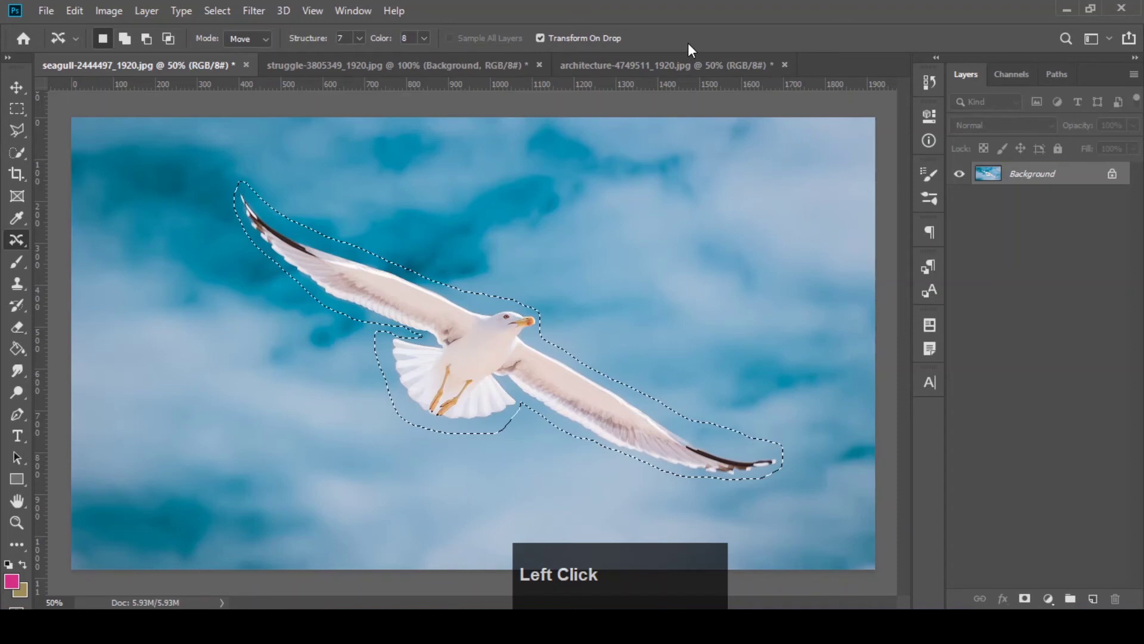
- Move the selected seagull to the lower-left part of the sky, apply the transform, and deselect
{"action": "left_click_drag", "start_coordinate": [463, 359], "coordinate": [285, 449]}
{"action": "key", "text": "Return"}
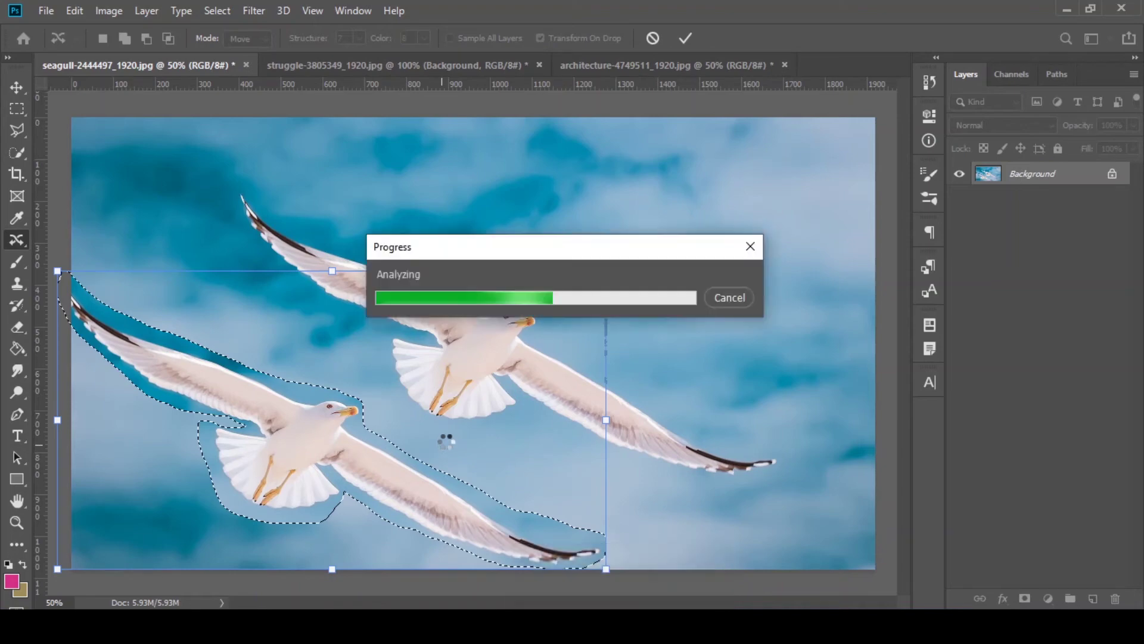
{"action": "key", "text": "ctrl+d"}
- Examine the moved seagull's wings, head, tail and surrounding sky up close for color blending
{"action": "key", "text": "ctrl+plus"}
{"action": "key", "text": "ctrl+plus"}
{"action": "key", "text": "ctrl+plus"}
{"action": "key", "text": "ctrl+plus"}
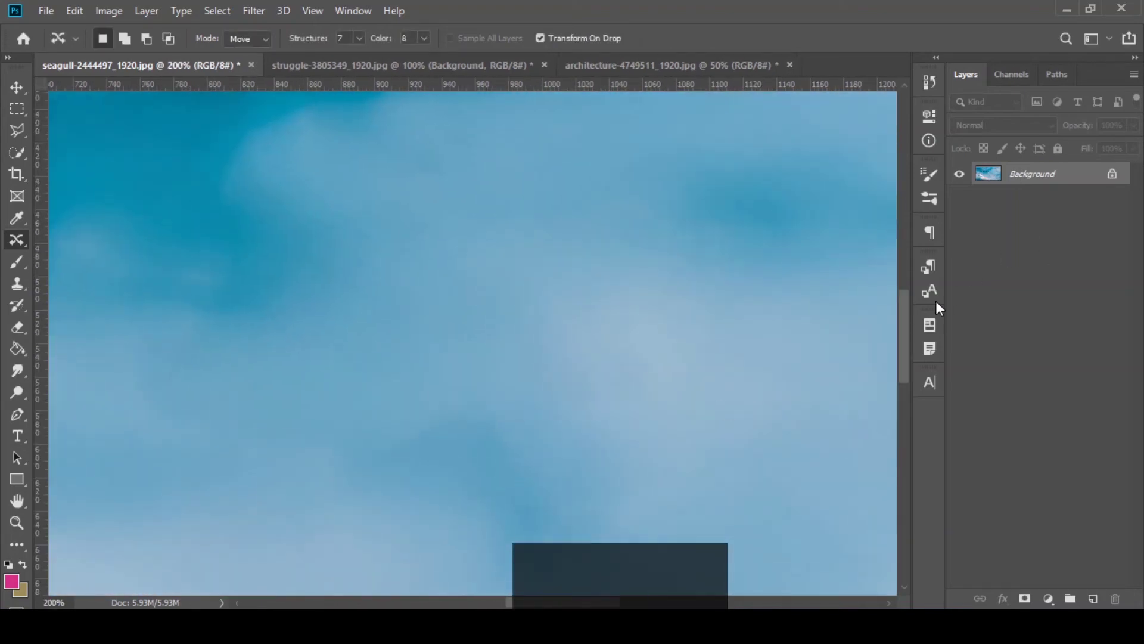
{"action": "left_click_drag", "start_coordinate": [904, 310], "coordinate": [902, 407]}
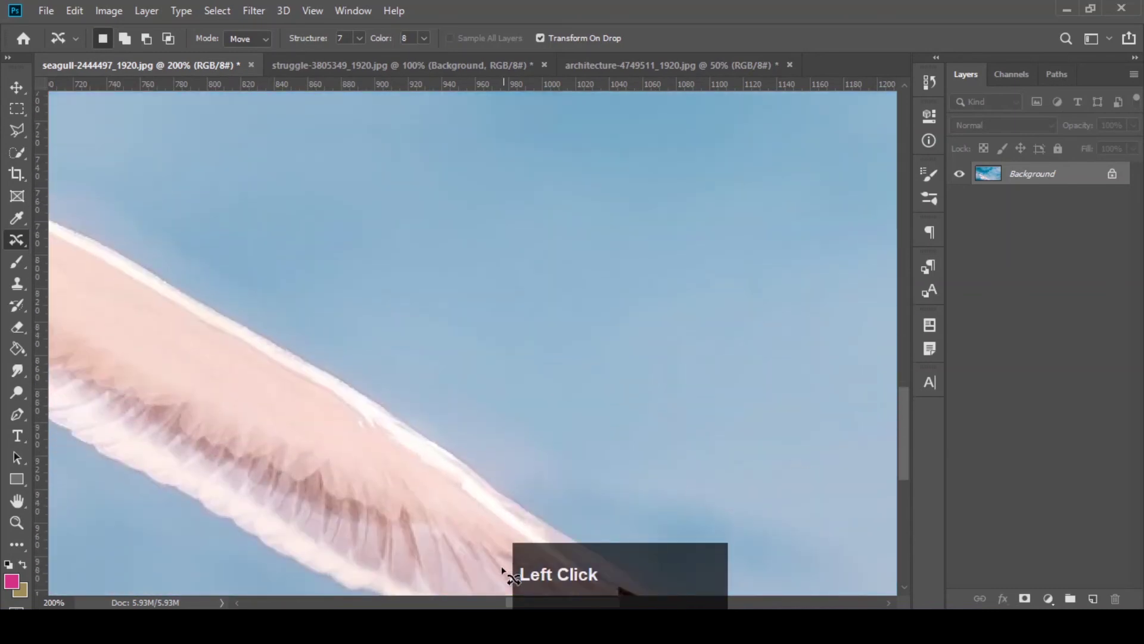
{"action": "left_click_drag", "start_coordinate": [508, 603], "coordinate": [420, 603]}
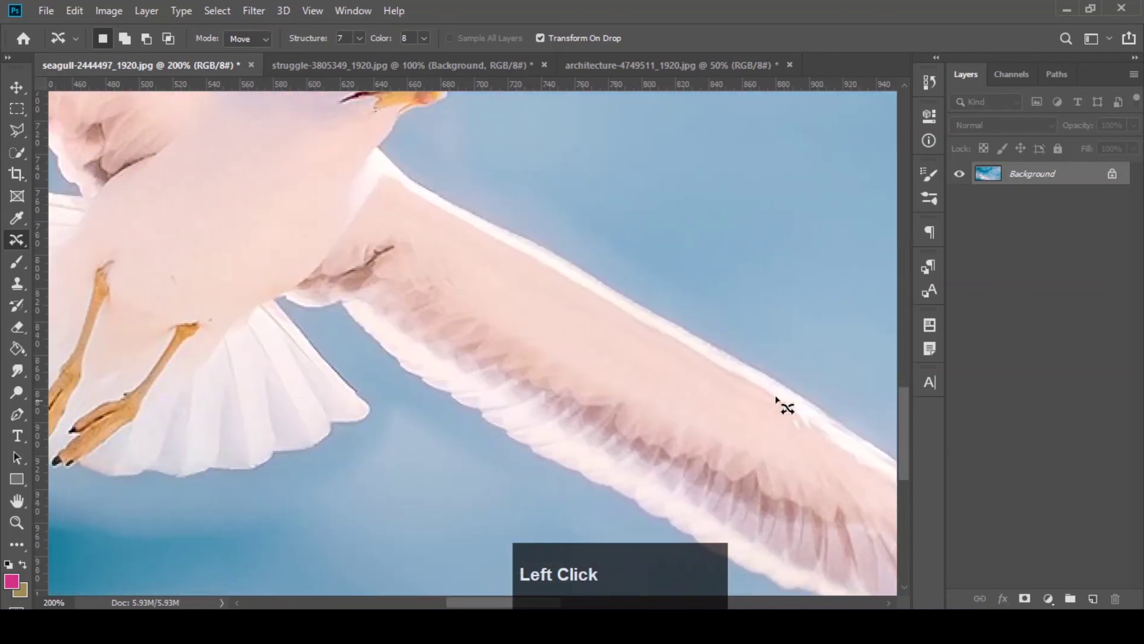
{"action": "left_click_drag", "start_coordinate": [907, 448], "coordinate": [895, 399]}
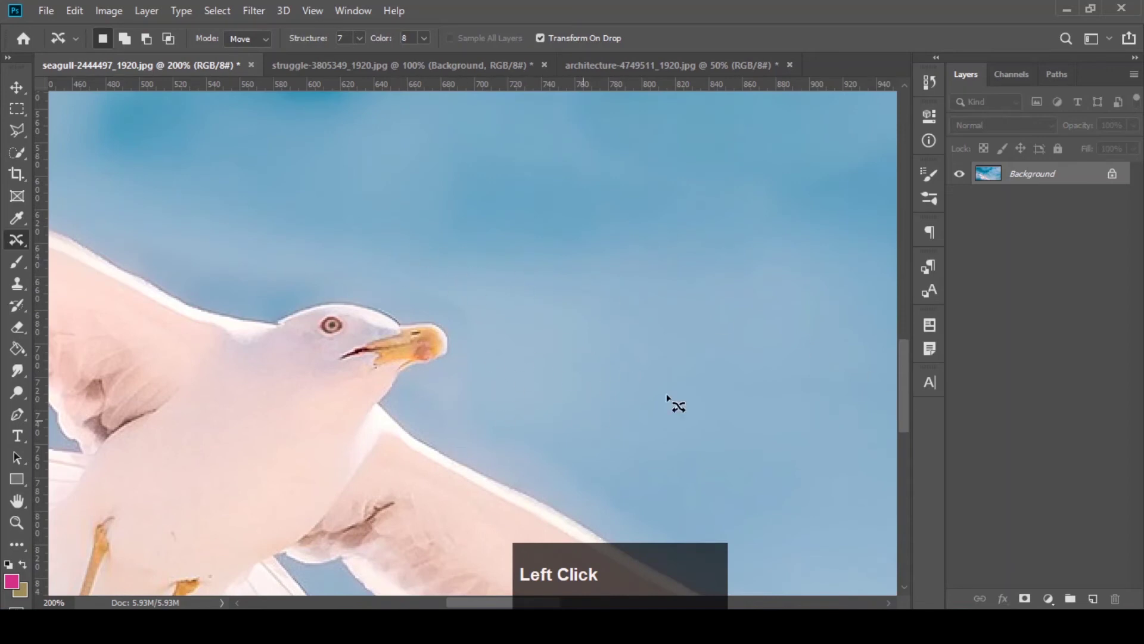
{"action": "mouse_move", "coordinate": [908, 399]}
{"action": "left_mouse_down"}
{"action": "mouse_move", "coordinate": [908, 363]}
{"action": "mouse_move", "coordinate": [903, 387]}
{"action": "left_mouse_up"}
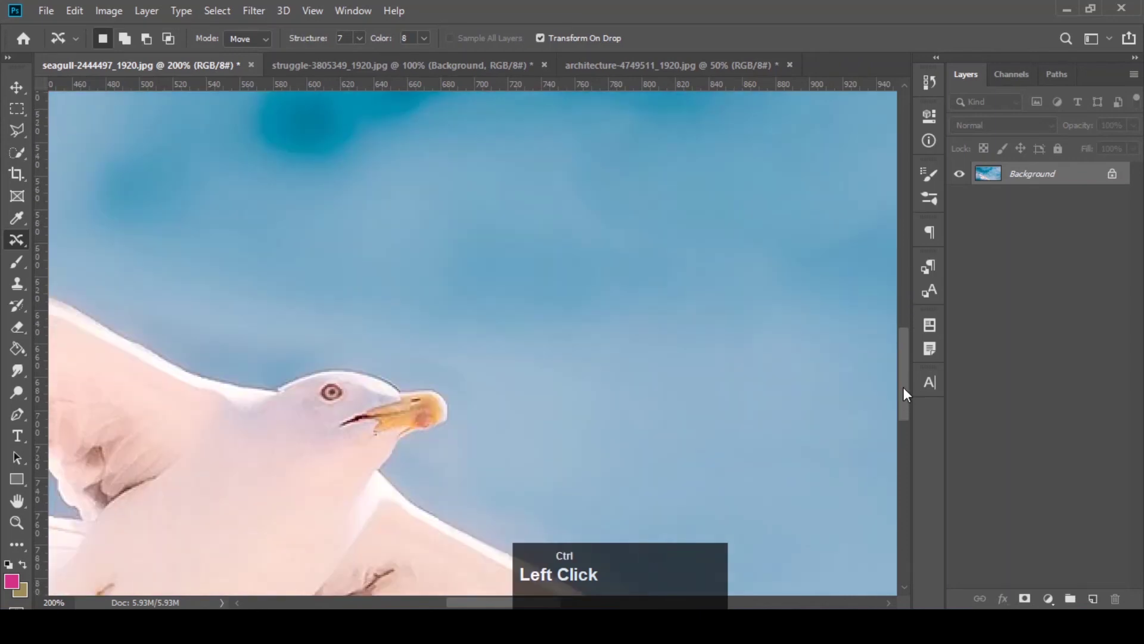
{"action": "key", "text": "ctrl+minus"}
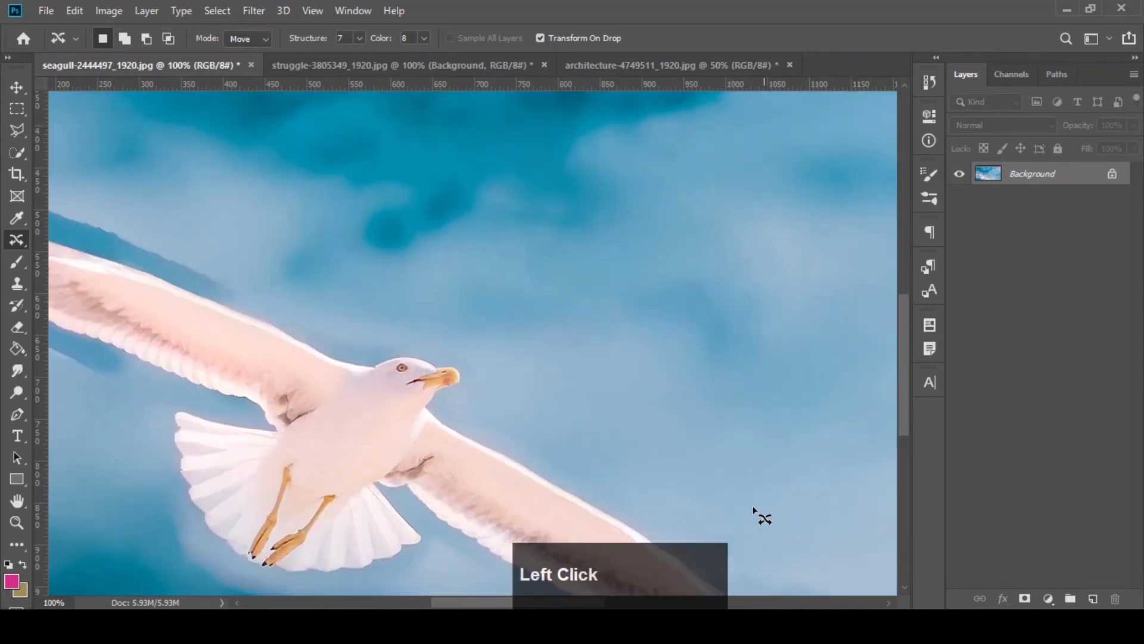
{"action": "left_click_drag", "start_coordinate": [476, 604], "coordinate": [426, 603]}
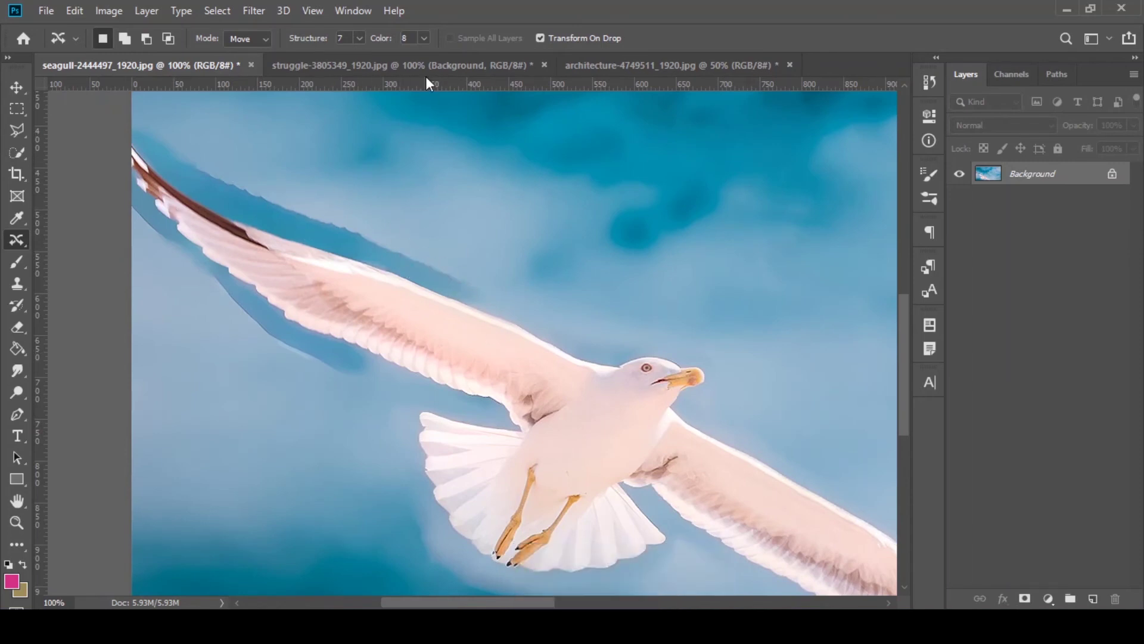
- Set Color to 10 and undo the deselection and the seagull's last move
{"action": "left_click", "coordinate": [422, 37]}
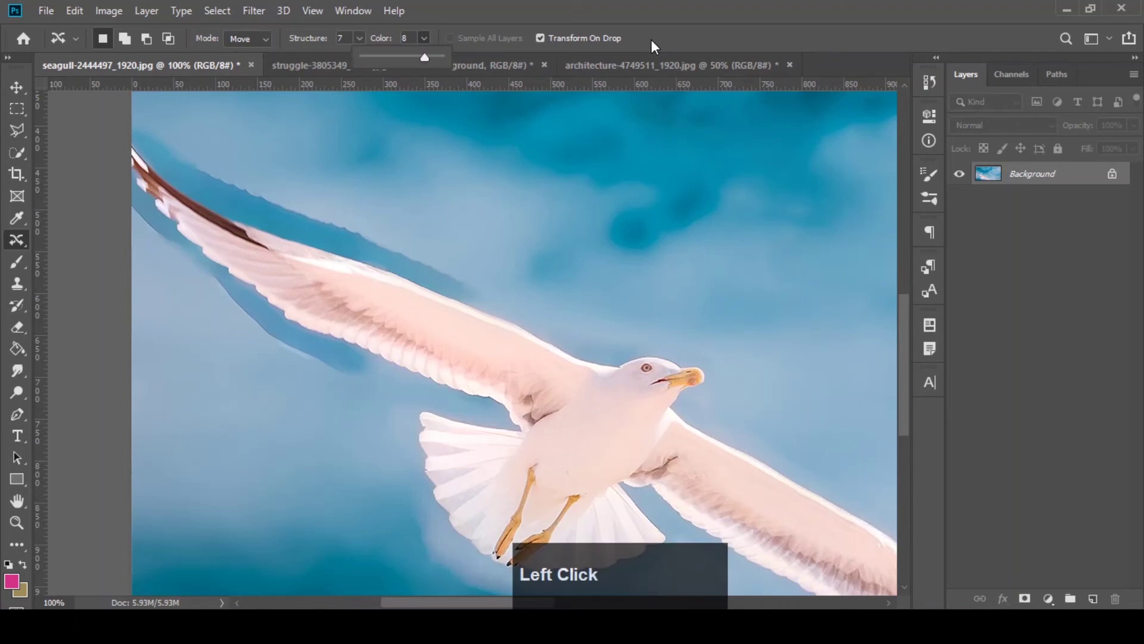
{"action": "key", "text": "ctrl+z"}
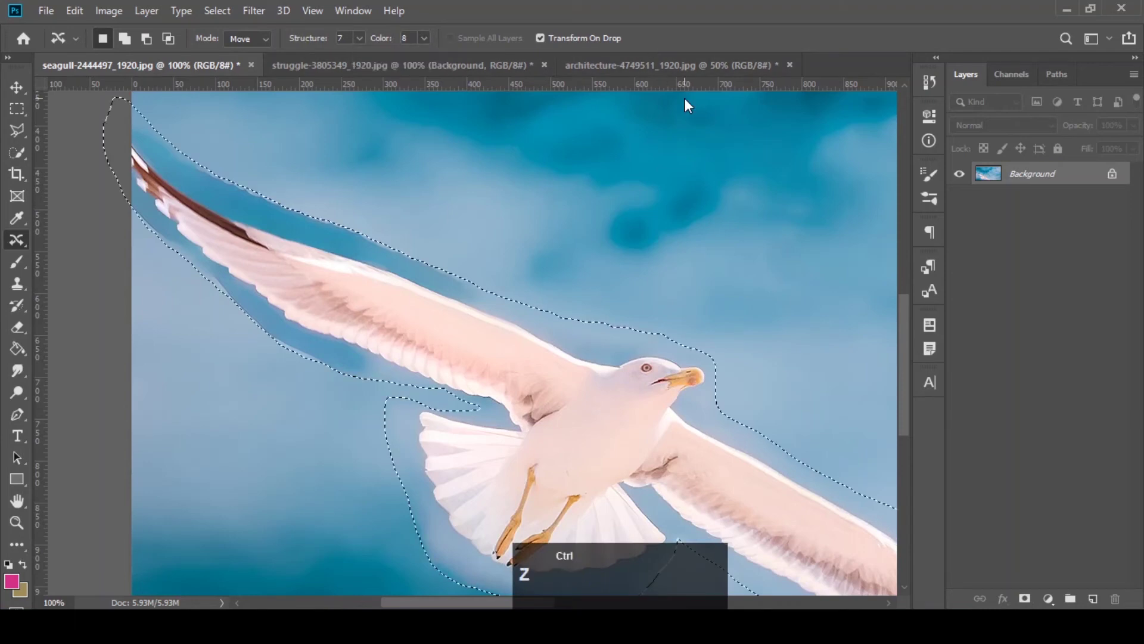
{"action": "key", "text": "ctrl+z"}
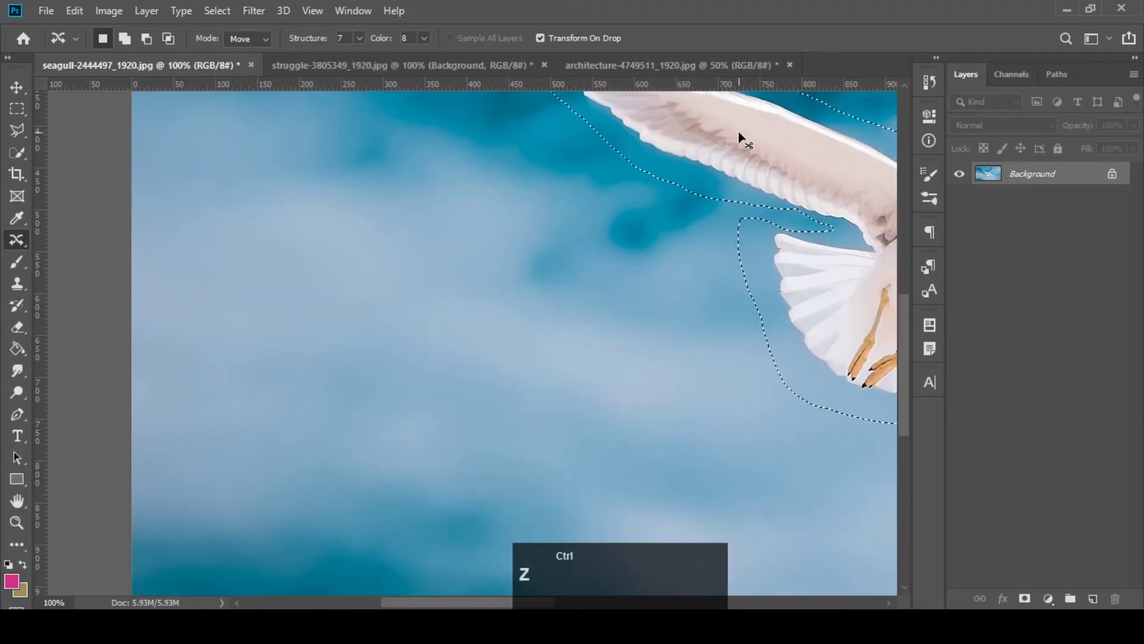
{"action": "key", "text": "ctrl+0"}
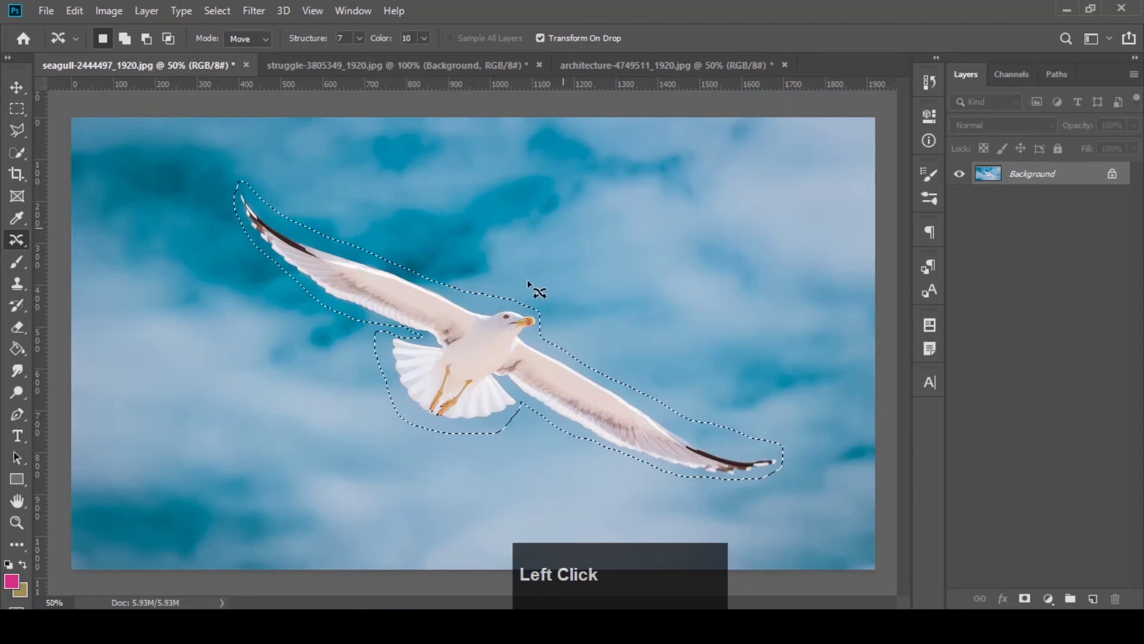
- Move the selected seagull down and to the left, deselect it, and inspect its body and tail edges up close
{"action": "left_click_drag", "start_coordinate": [503, 357], "coordinate": [316, 454]}
{"action": "key", "text": "Return"}
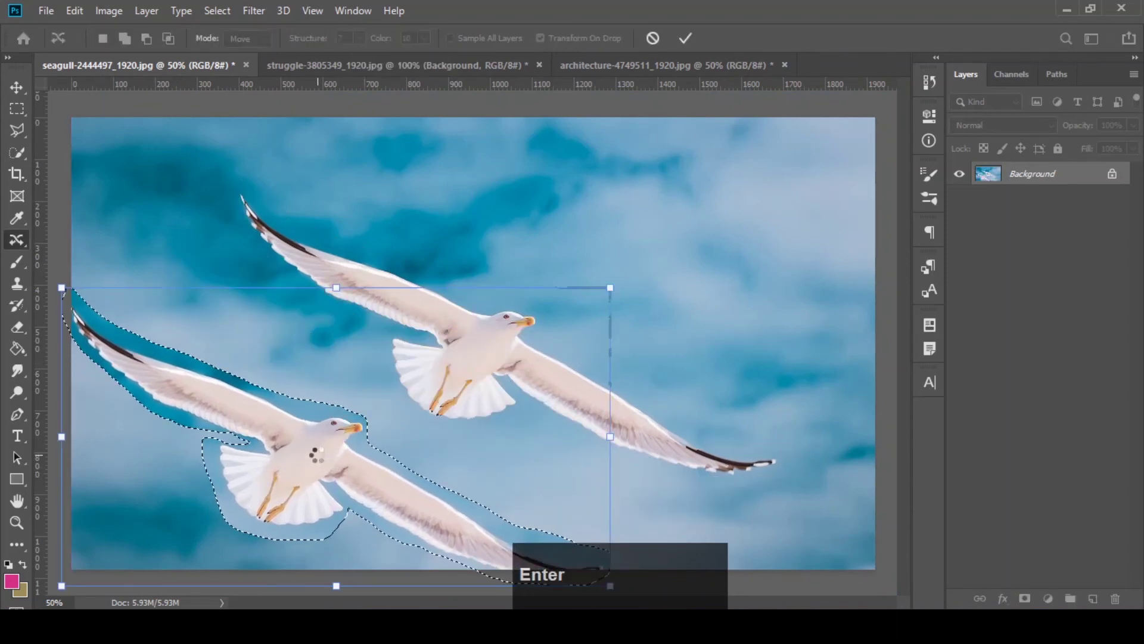
{"action": "key", "text": "ctrl+d"}
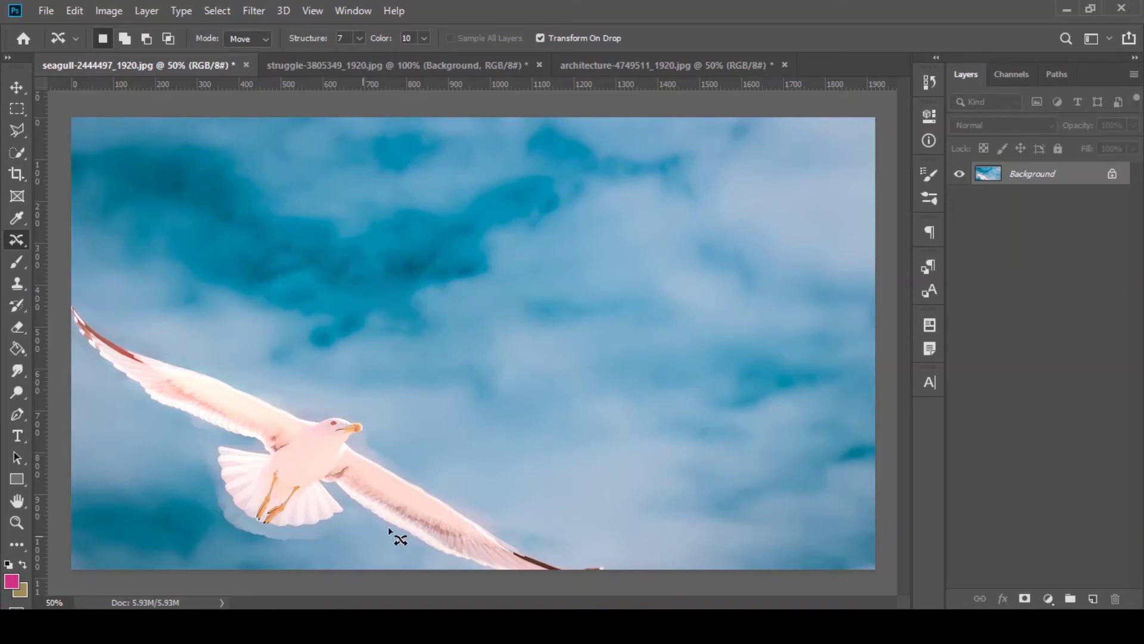
{"action": "key", "text": "ctrl"}
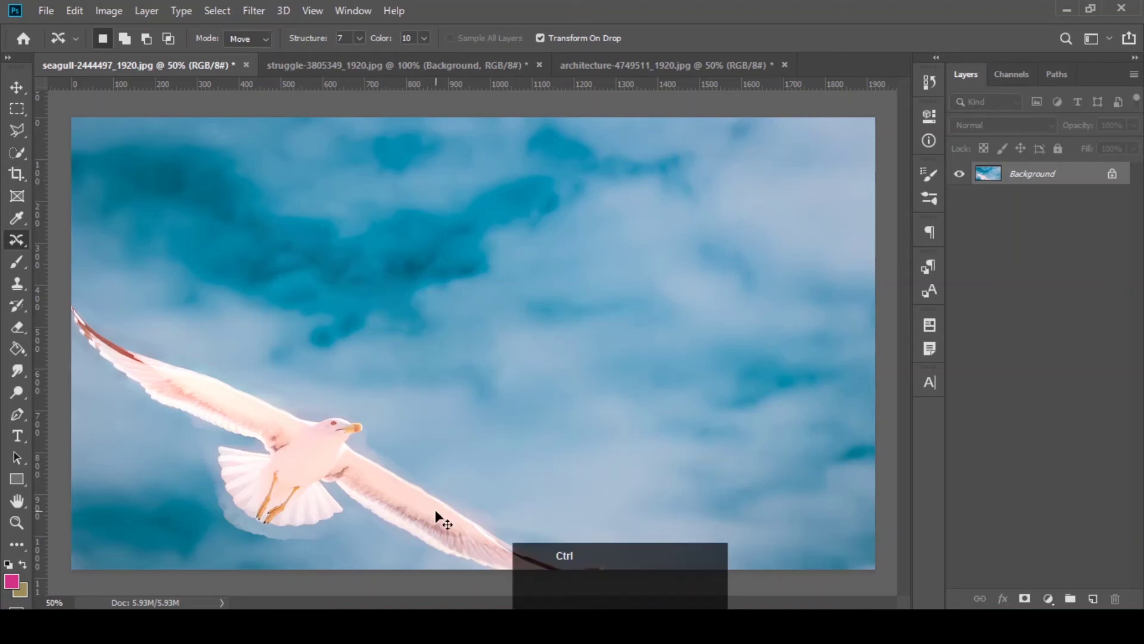
{"action": "key", "text": "ctrl+plus"}
{"action": "key", "text": "ctrl+plus"}
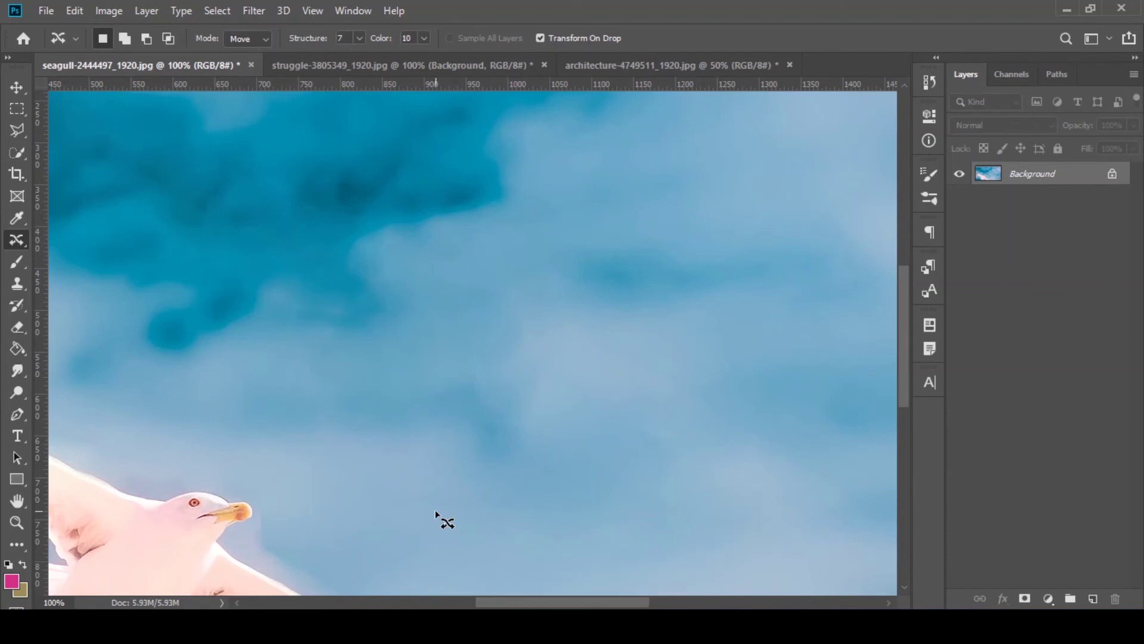
{"action": "left_click_drag", "start_coordinate": [902, 307], "coordinate": [907, 393]}
{"action": "left_click_drag", "start_coordinate": [500, 604], "coordinate": [440, 604]}
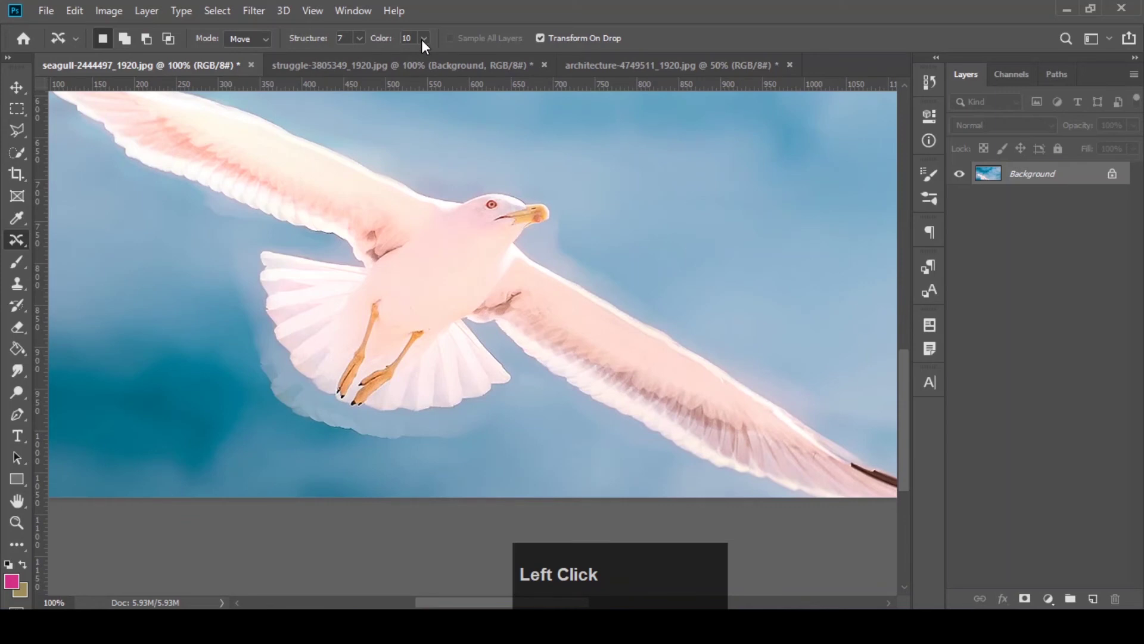
- Undo the last Content-Aware Move of the seagull and clear the selection around it
{"action": "left_click", "coordinate": [426, 416], "text": "ctrl"}
{"action": "key", "text": "ctrl+z"}
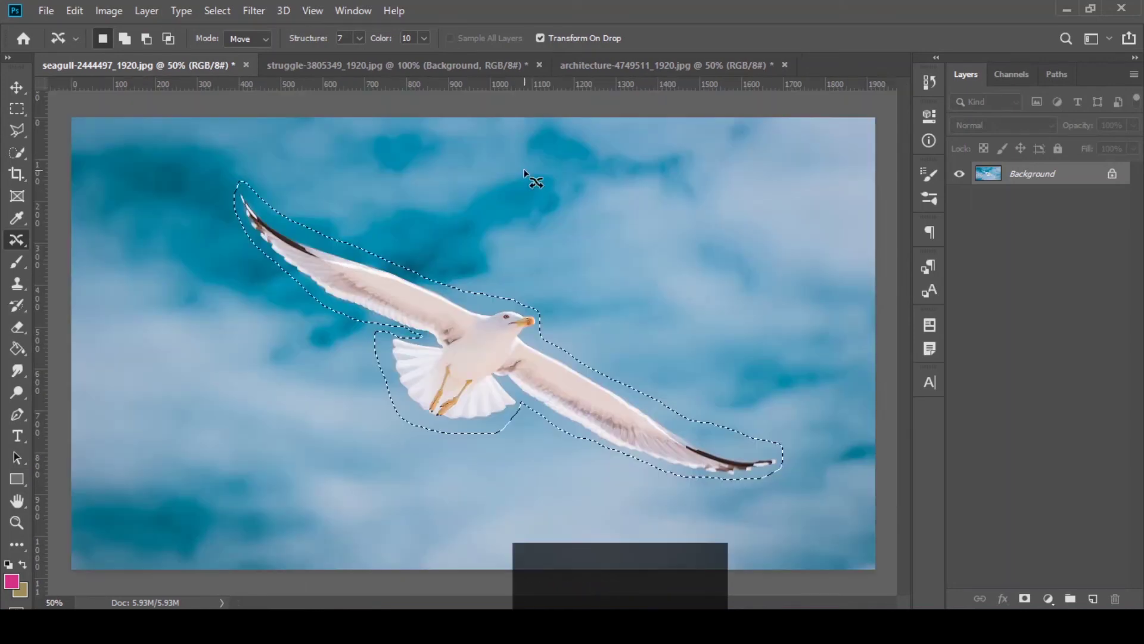
{"action": "key", "text": "ctrl+d"}
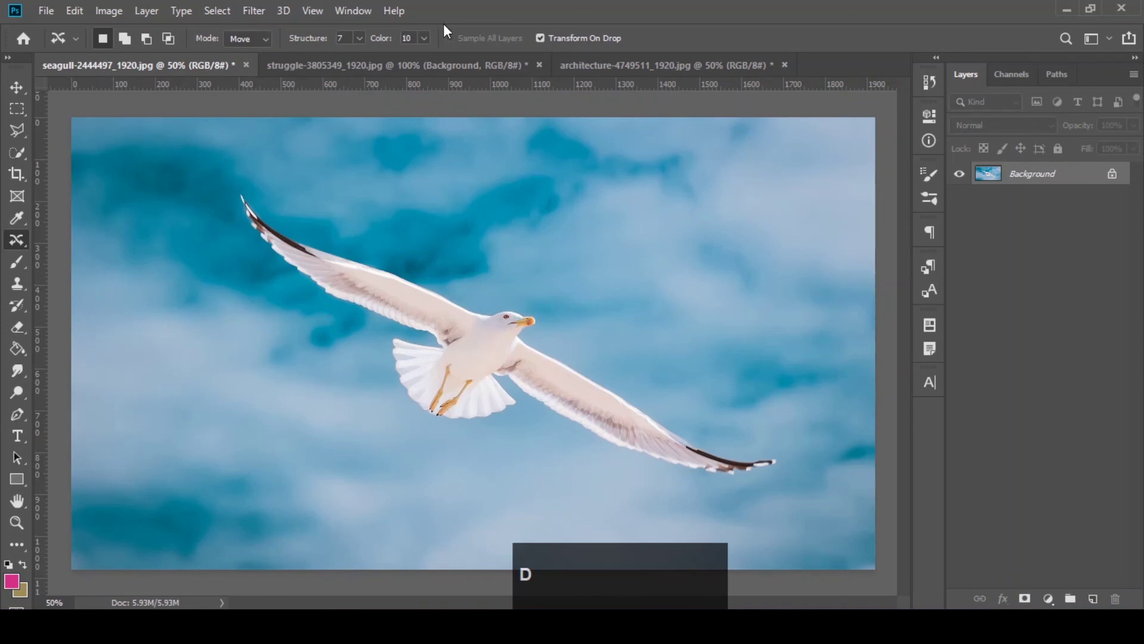
{"action": "left_click", "coordinate": [473, 32]}
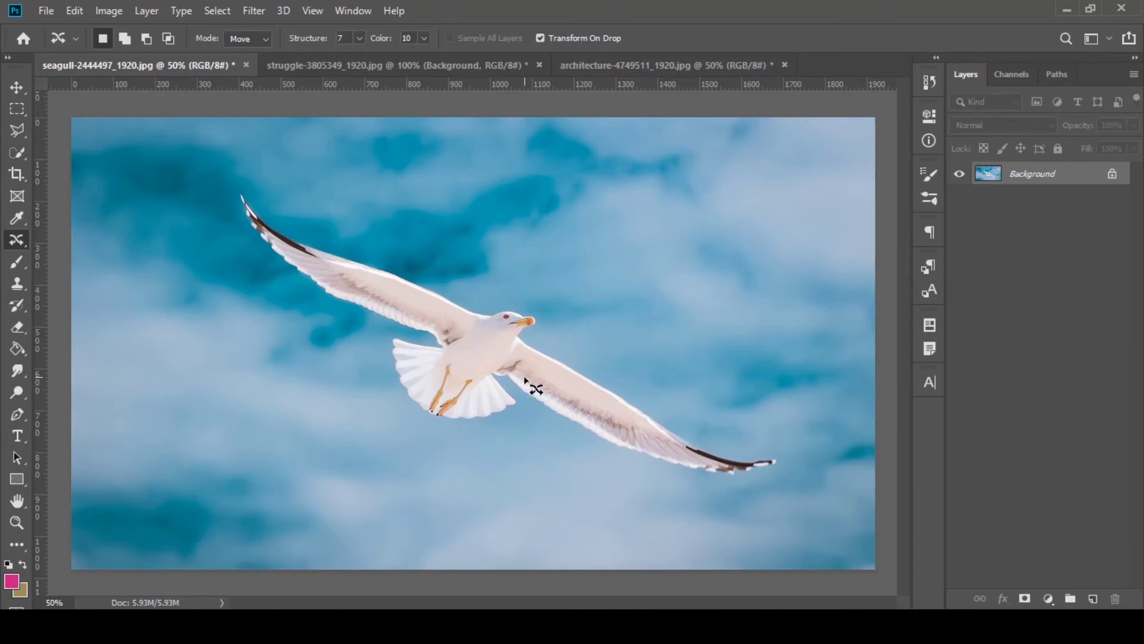
- Select the seagull's raised wing, try moving it right above the head at a slightly smaller scale, and undo the move
{"action": "mouse_move", "coordinate": [255, 168]}
{"action": "left_mouse_down"}
{"action": "mouse_move", "coordinate": [256, 262]}
{"action": "mouse_move", "coordinate": [399, 222]}
{"action": "mouse_move", "coordinate": [268, 161]}
{"action": "mouse_move", "coordinate": [280, 186]}
{"action": "left_mouse_up"}
{"action": "left_click_drag", "start_coordinate": [292, 225], "coordinate": [509, 224]}
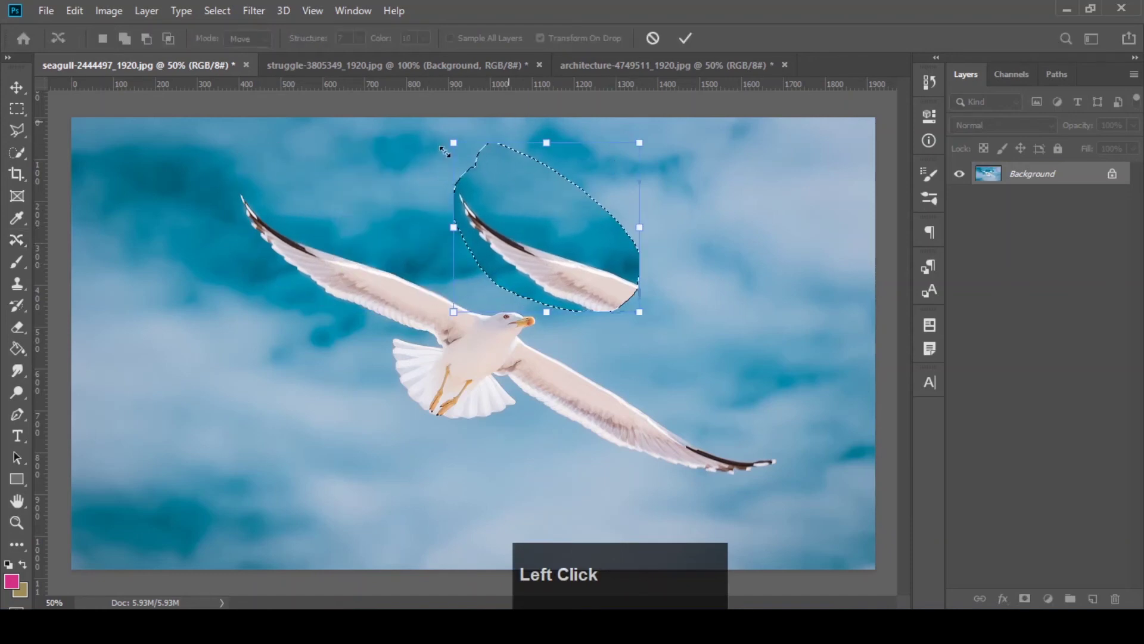
{"action": "mouse_move", "coordinate": [639, 311]}
{"action": "left_mouse_down"}
{"action": "mouse_move", "coordinate": [735, 392]}
{"action": "mouse_move", "coordinate": [643, 305]}
{"action": "left_mouse_up"}
{"action": "key", "text": "Return"}
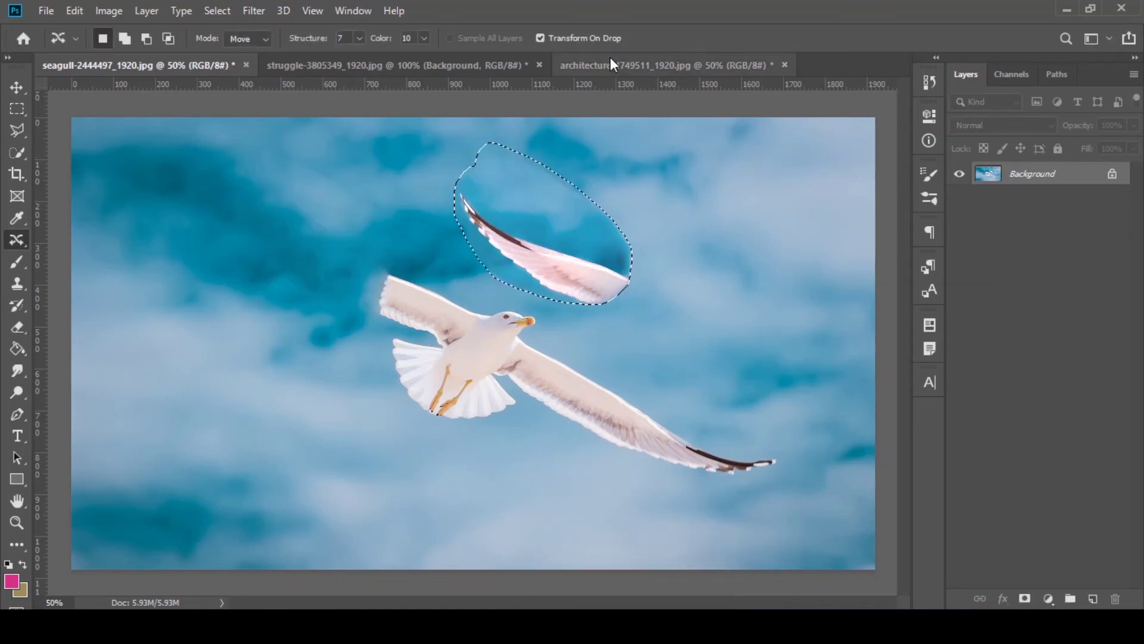
{"action": "key", "text": "ctrl+z"}
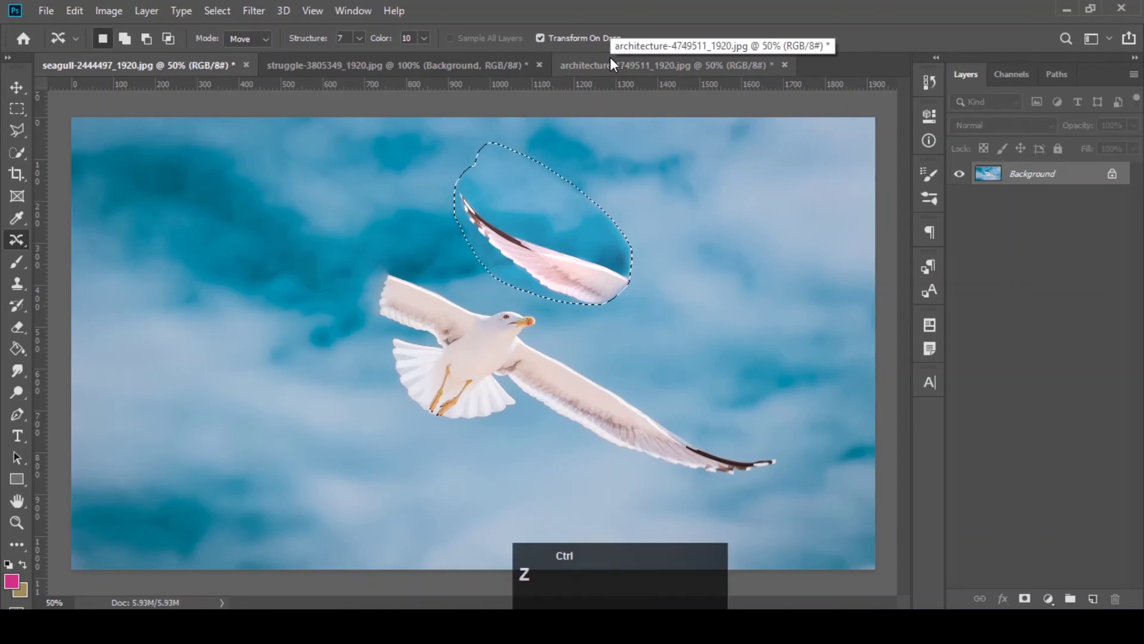
- Turn off Transform On Drop, try moving the selected wing right above the head, and undo the move and selection
{"action": "left_click", "coordinate": [540, 37]}
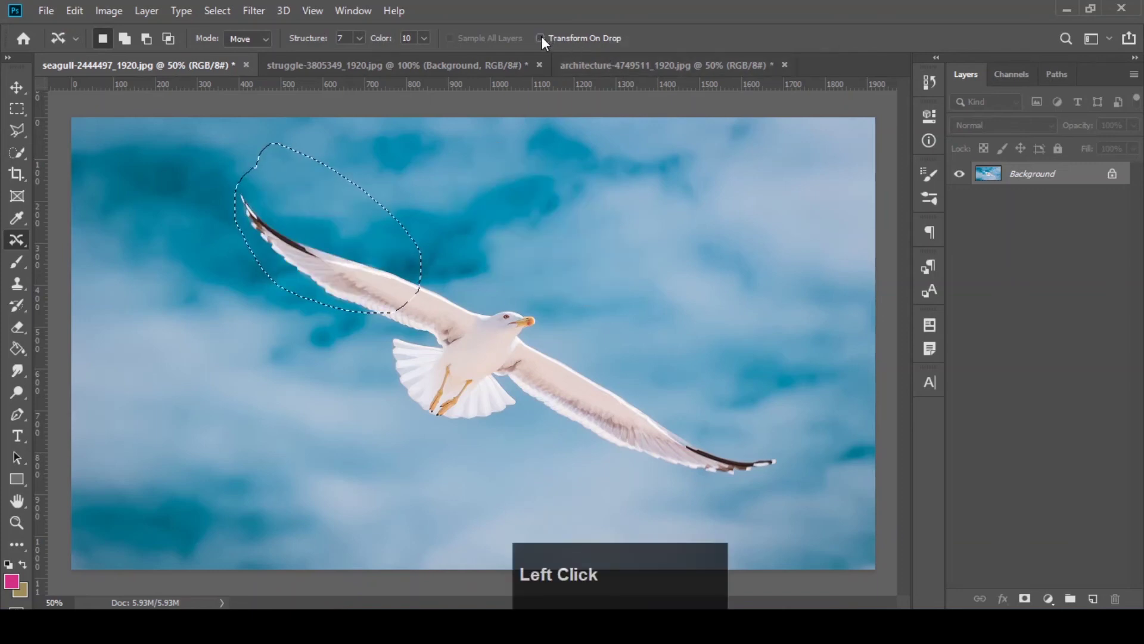
{"action": "left_click_drag", "start_coordinate": [361, 236], "coordinate": [593, 231]}
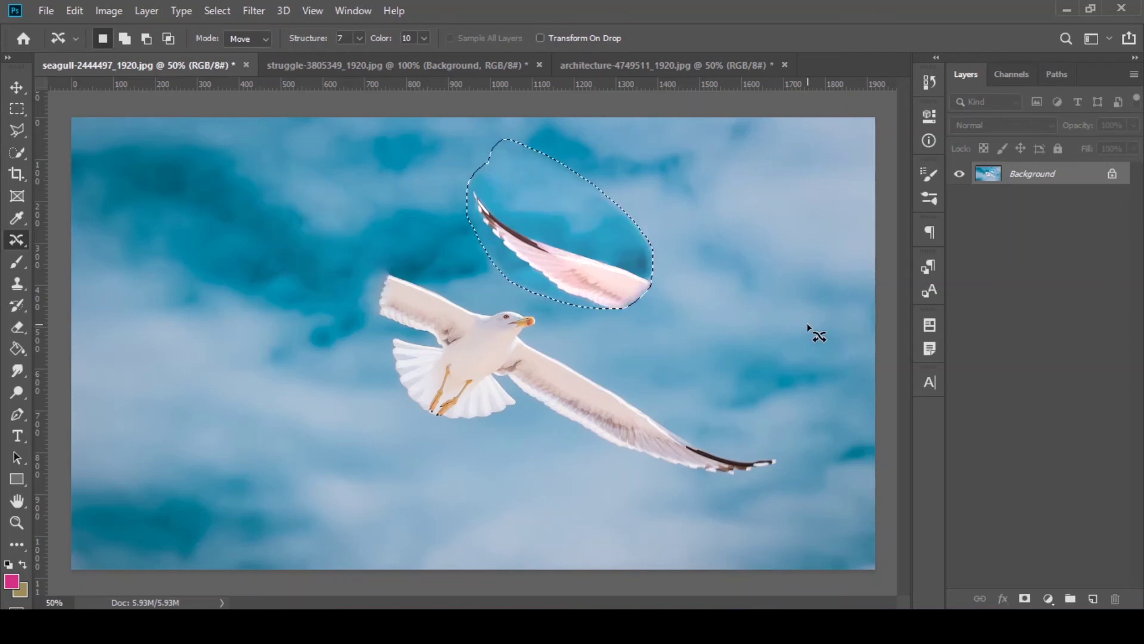
{"action": "key", "text": "ctrl+z"}
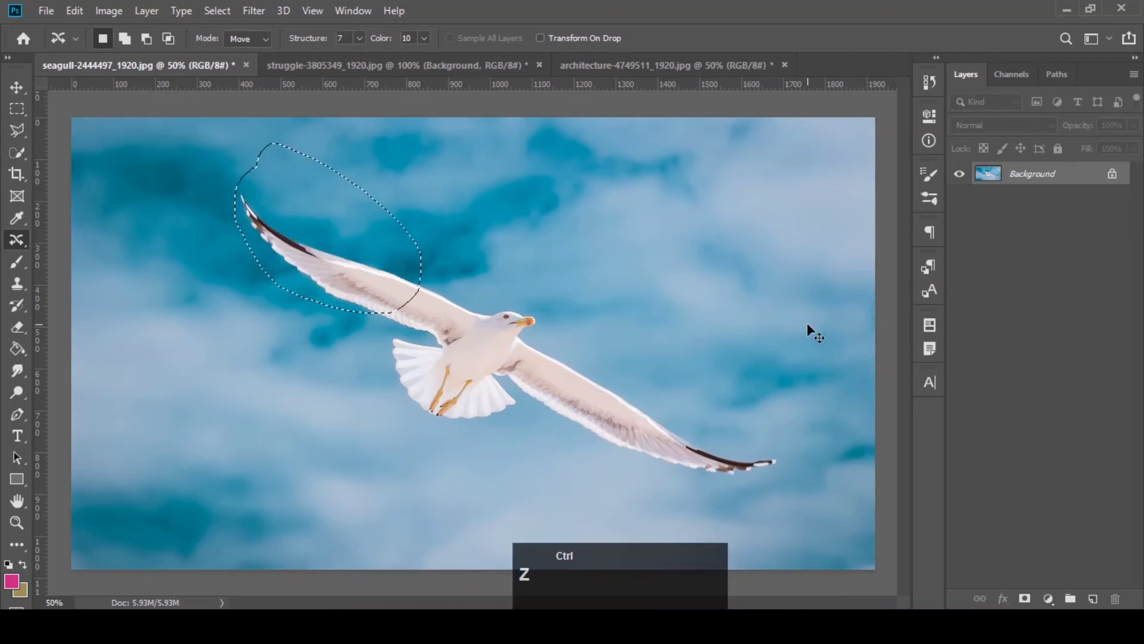
{"action": "key", "text": "ctrl+z"}
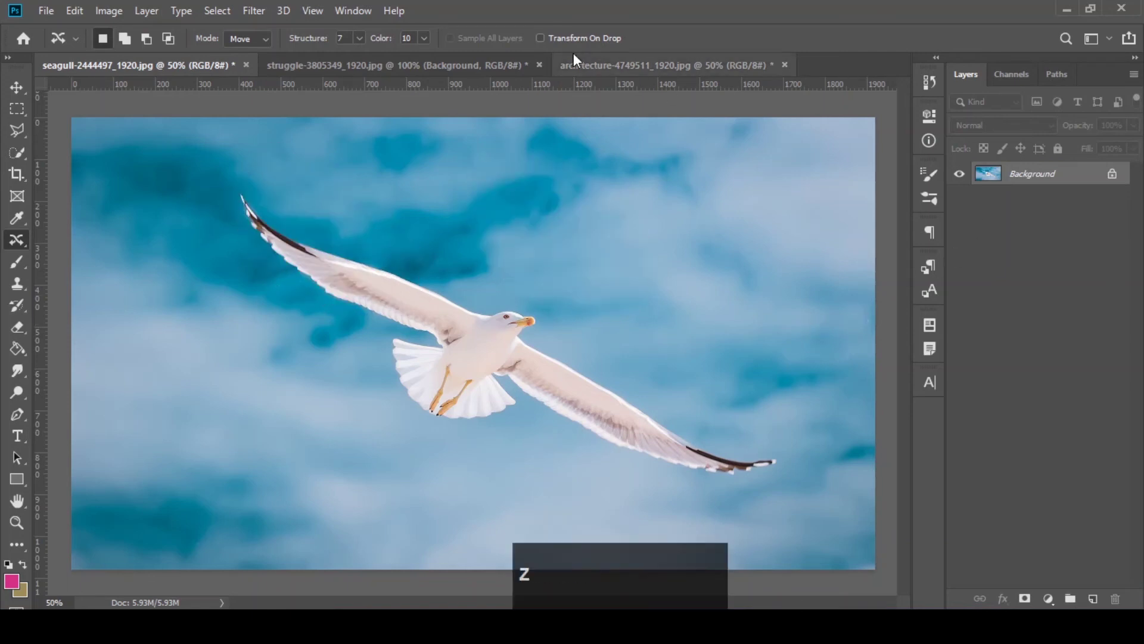
{"action": "left_click", "coordinate": [240, 40]}
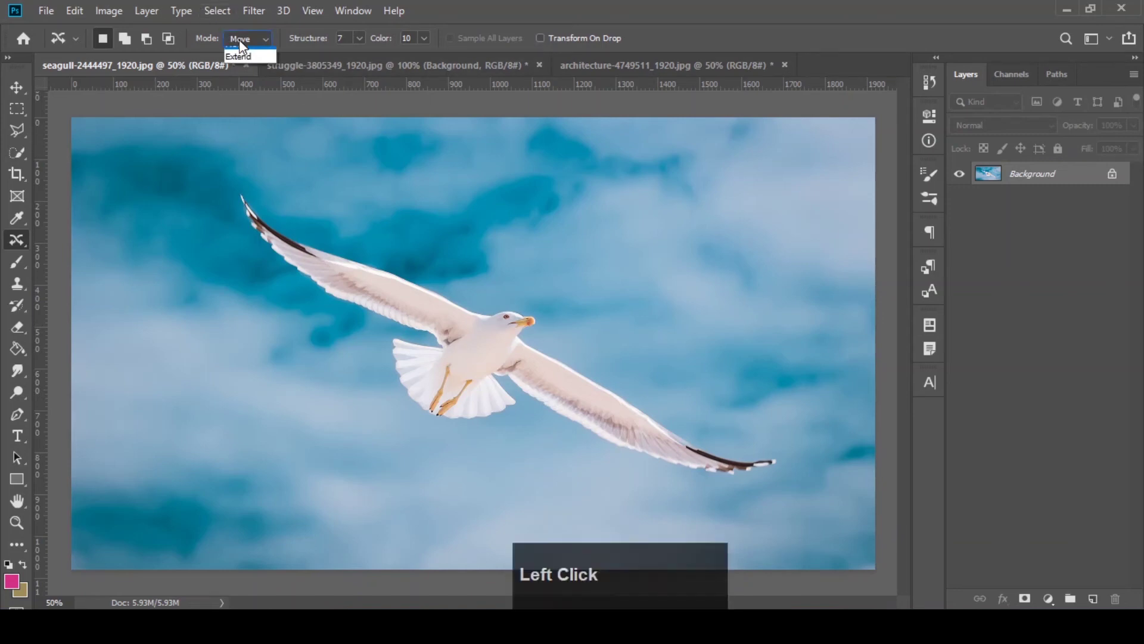
{"action": "left_click", "coordinate": [241, 63]}
{"action": "left_click", "coordinate": [240, 40]}
{"action": "left_click", "coordinate": [262, 51]}
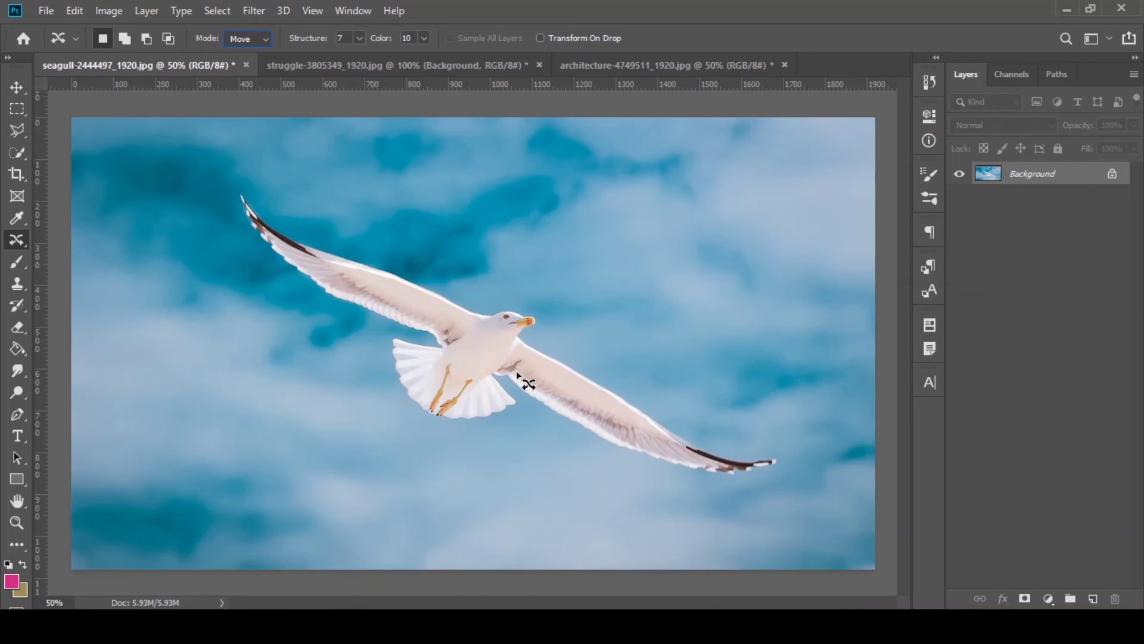
- Set the Content-Aware Move mode to Extend and outline the whole seagull with a loose freehand selection
{"action": "left_click", "coordinate": [259, 38]}
{"action": "mouse_move", "coordinate": [278, 209]}
{"action": "left_mouse_down"}
{"action": "mouse_move", "coordinate": [210, 176]}
{"action": "mouse_move", "coordinate": [217, 241]}
{"action": "mouse_move", "coordinate": [288, 295]}
{"action": "mouse_move", "coordinate": [388, 327]}
{"action": "left_mouse_up"}
{"action": "mouse_move", "coordinate": [398, 419]}
{"action": "left_mouse_down"}
{"action": "mouse_move", "coordinate": [472, 442]}
{"action": "mouse_move", "coordinate": [512, 419]}
{"action": "mouse_move", "coordinate": [544, 421]}
{"action": "mouse_move", "coordinate": [709, 472]}
{"action": "mouse_move", "coordinate": [781, 466]}
{"action": "mouse_move", "coordinate": [777, 440]}
{"action": "mouse_move", "coordinate": [627, 392]}
{"action": "left_mouse_up"}
{"action": "mouse_move", "coordinate": [548, 327]}
{"action": "left_mouse_down"}
{"action": "mouse_move", "coordinate": [534, 303]}
{"action": "mouse_move", "coordinate": [483, 279]}
{"action": "mouse_move", "coordinate": [388, 264]}
{"action": "mouse_move", "coordinate": [269, 207]}
{"action": "left_mouse_up"}
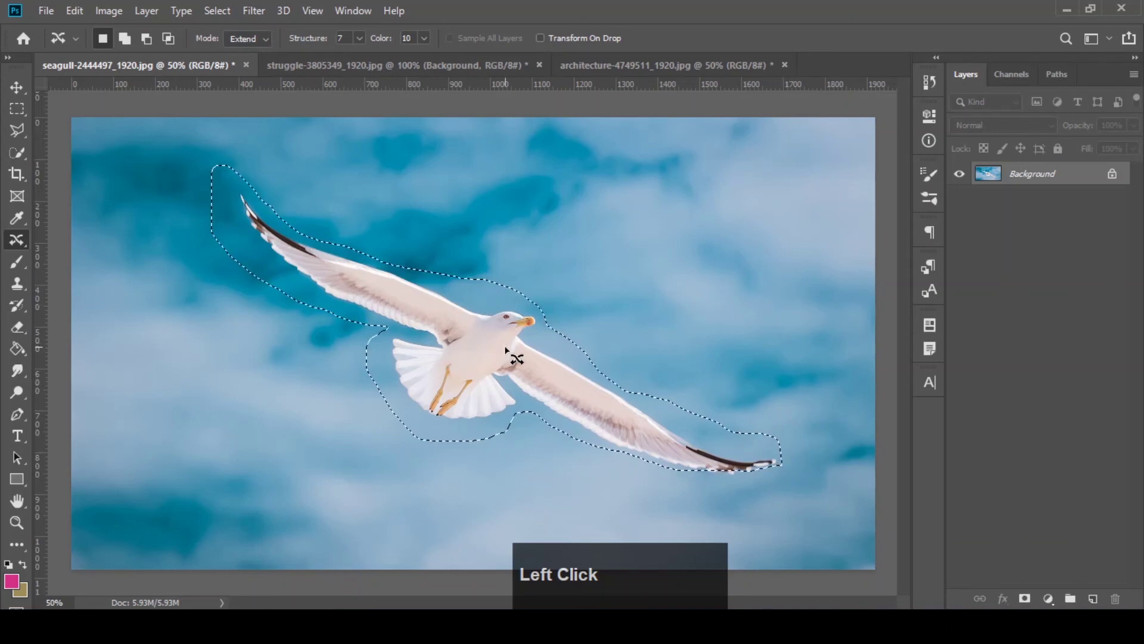
- Duplicate the selected seagull down and to the left of the original, and deselect the copy
{"action": "left_click_drag", "start_coordinate": [492, 354], "coordinate": [327, 463]}
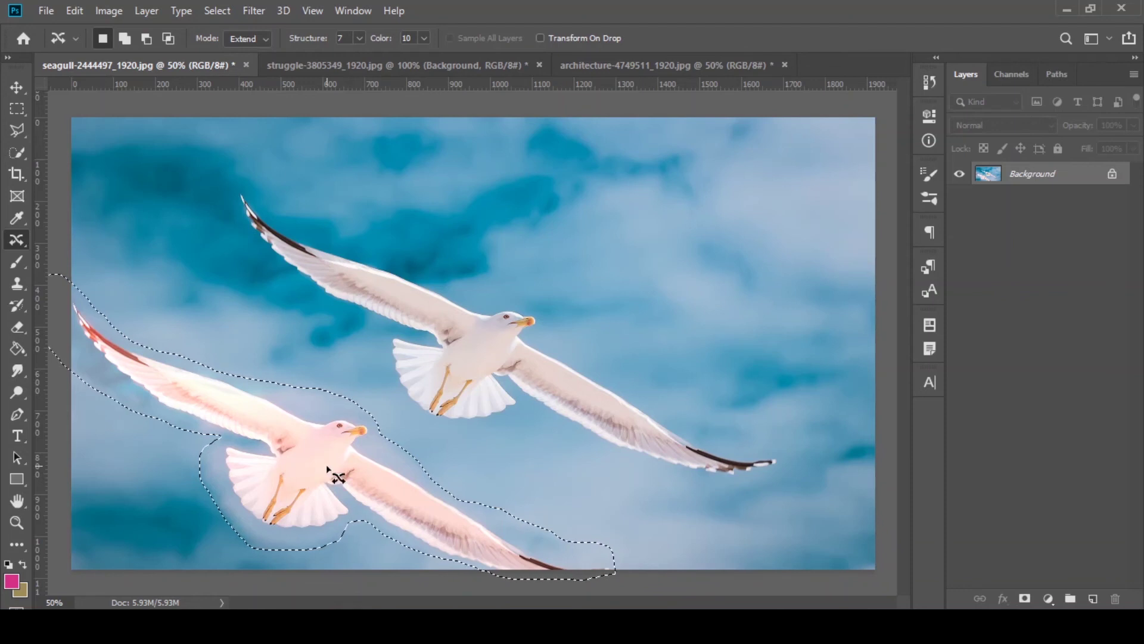
{"action": "left_click", "coordinate": [330, 473], "text": "ctrl"}
{"action": "key", "text": "ctrl+d"}
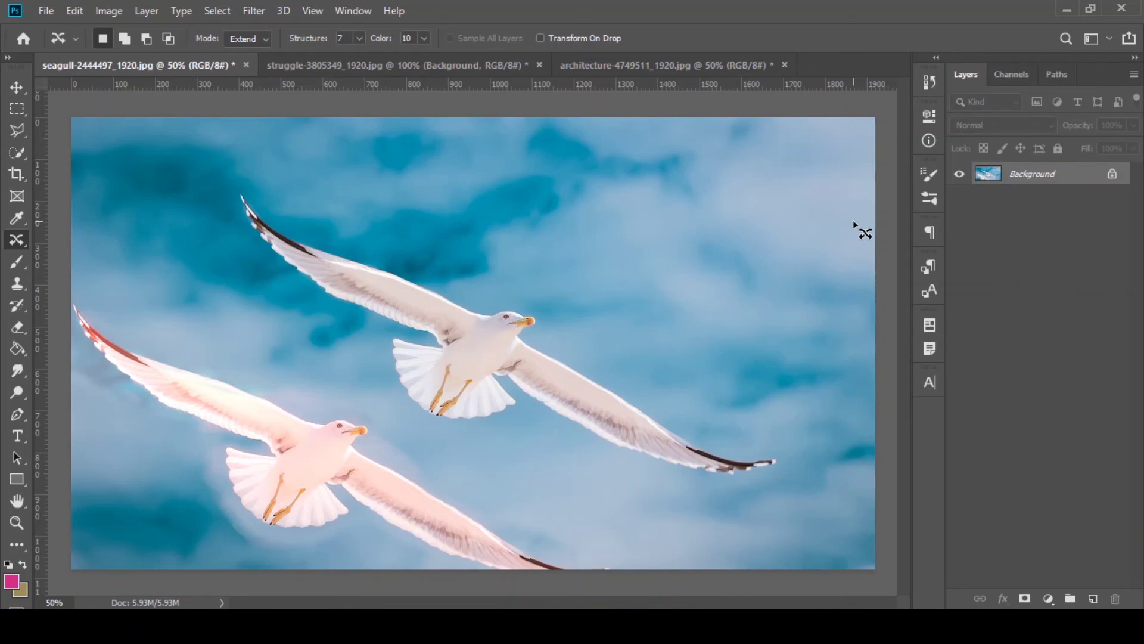
- Undo the deselection, the seagull's duplication and the selection outlined around it
{"action": "key", "text": "ctrl+z"}
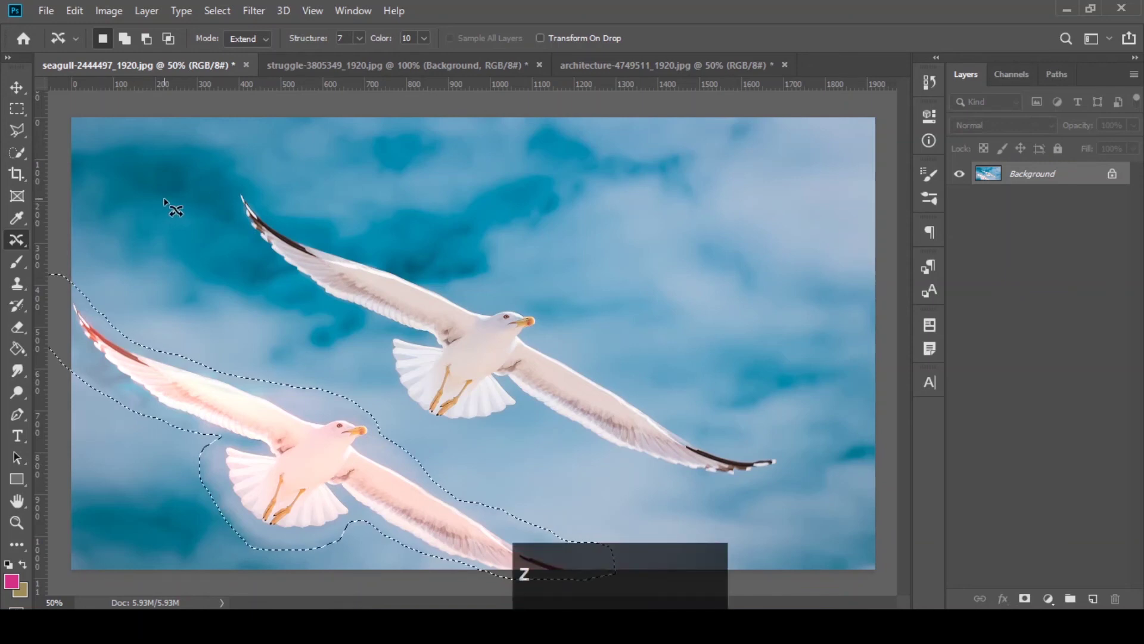
{"action": "key", "text": "ctrl+z"}
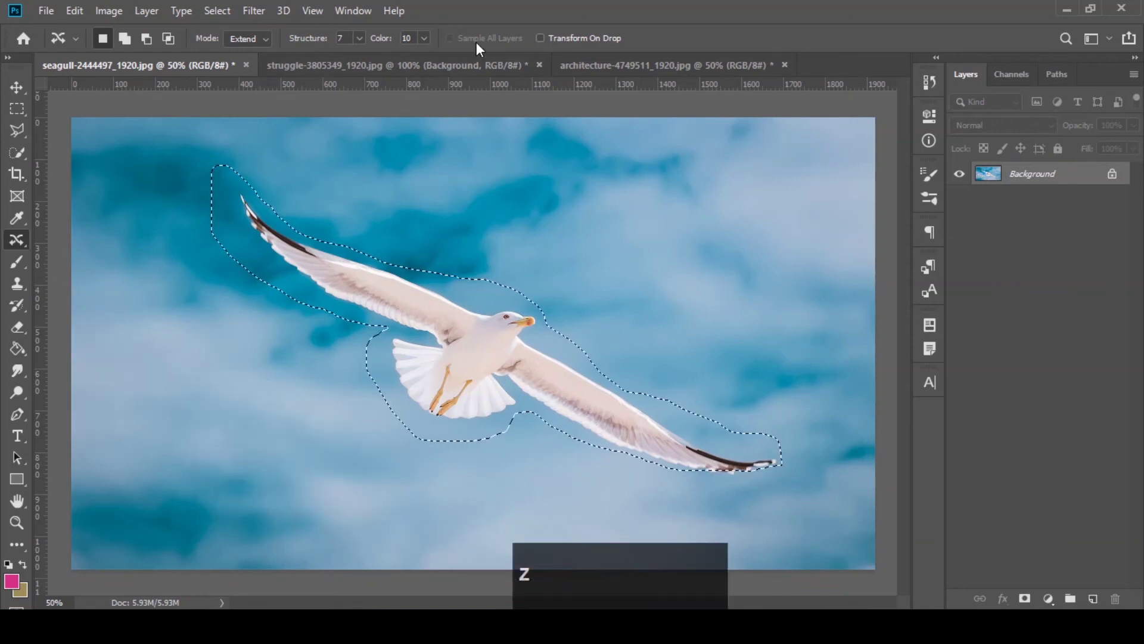
{"action": "key", "text": "ctrl+z"}
- Activate the Red Eye tool and switch to the struggle-3805349_1920.jpg portrait, with the entire photo in view
{"action": "right_click", "coordinate": [16, 241]}
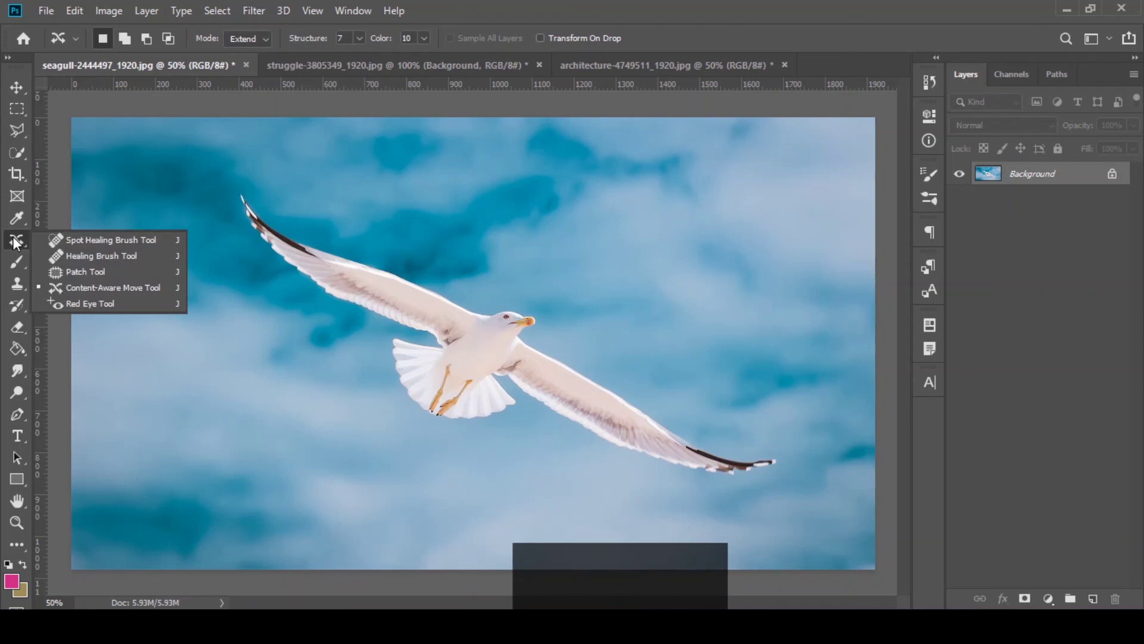
{"action": "left_click", "coordinate": [76, 304]}
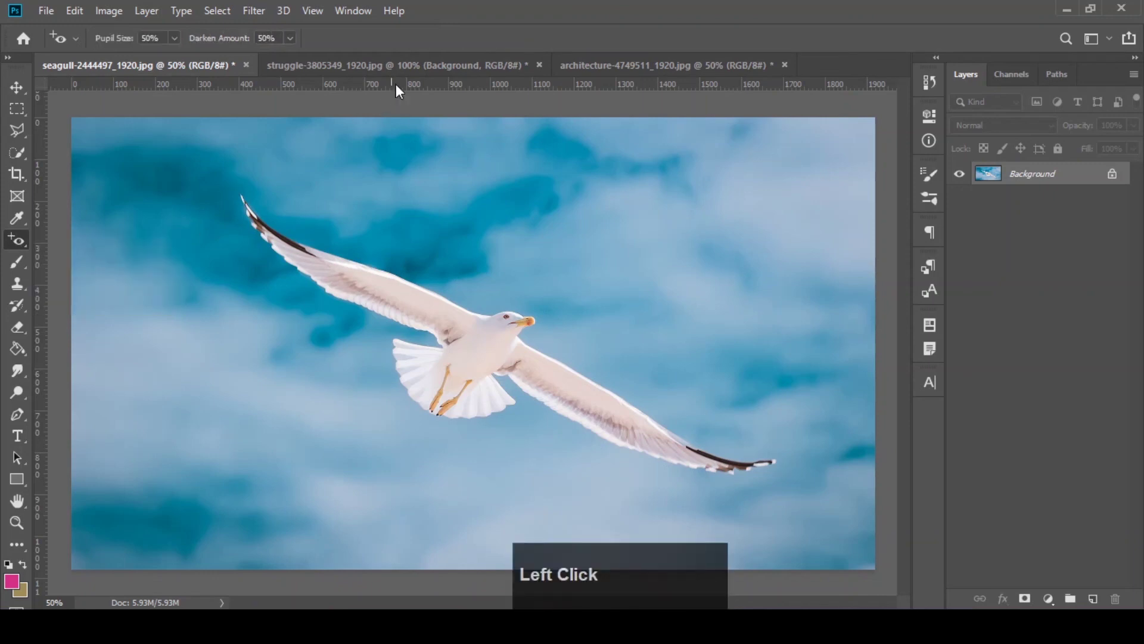
{"action": "left_click", "coordinate": [409, 65]}
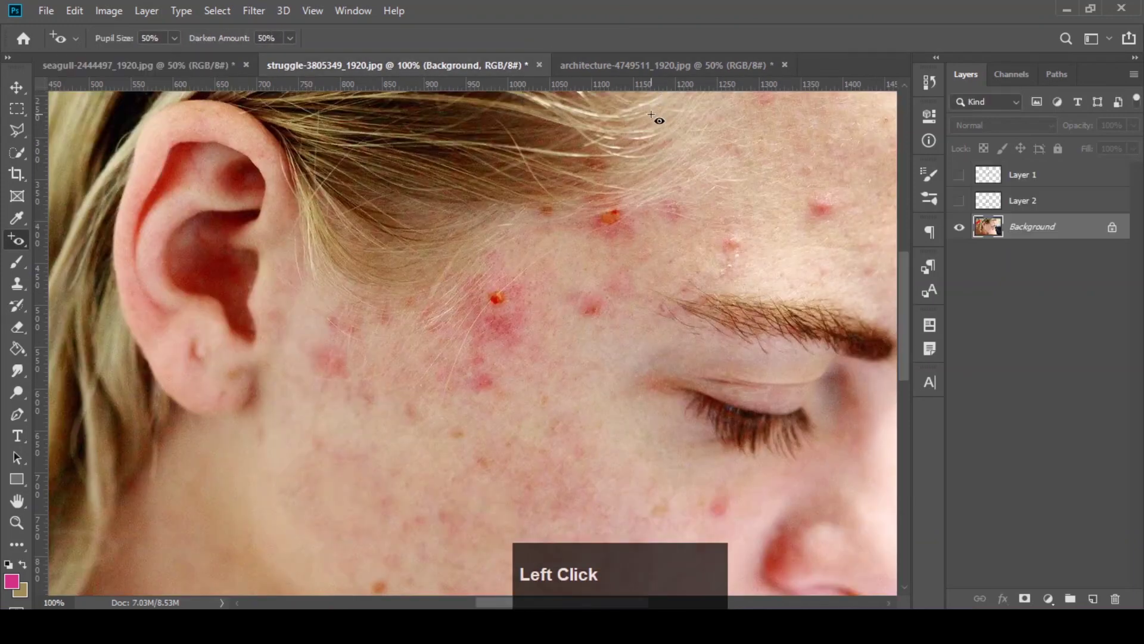
{"action": "key", "text": "ctrl+minus"}
{"action": "key", "text": "ctrl+minus"}
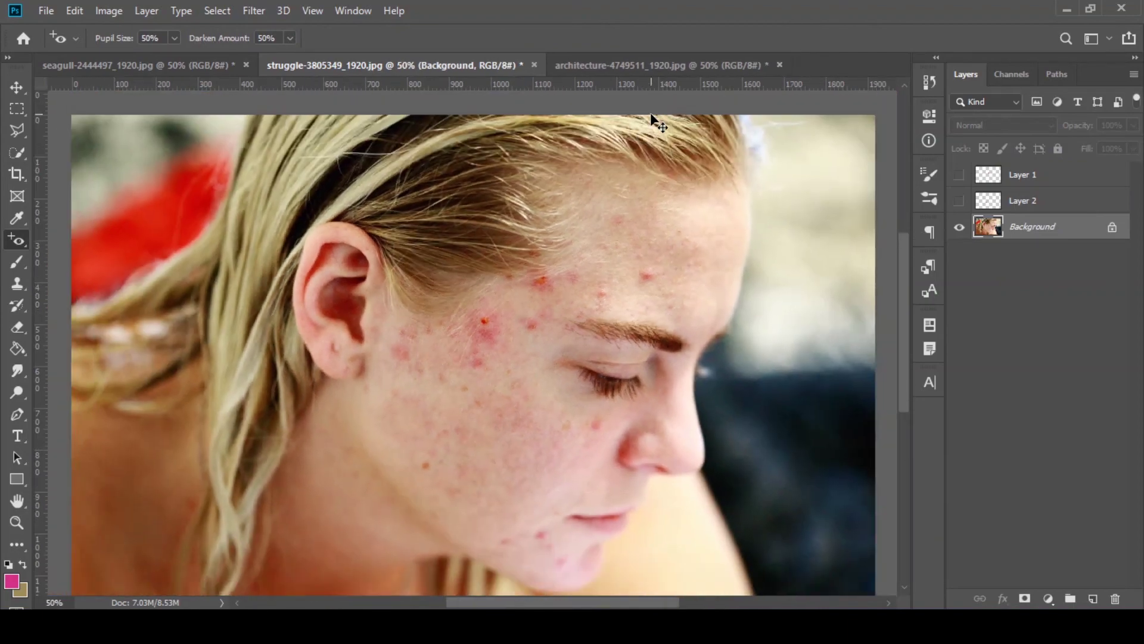
{"action": "key", "text": "ctrl+minus"}
{"action": "key", "text": "ctrl+minus"}
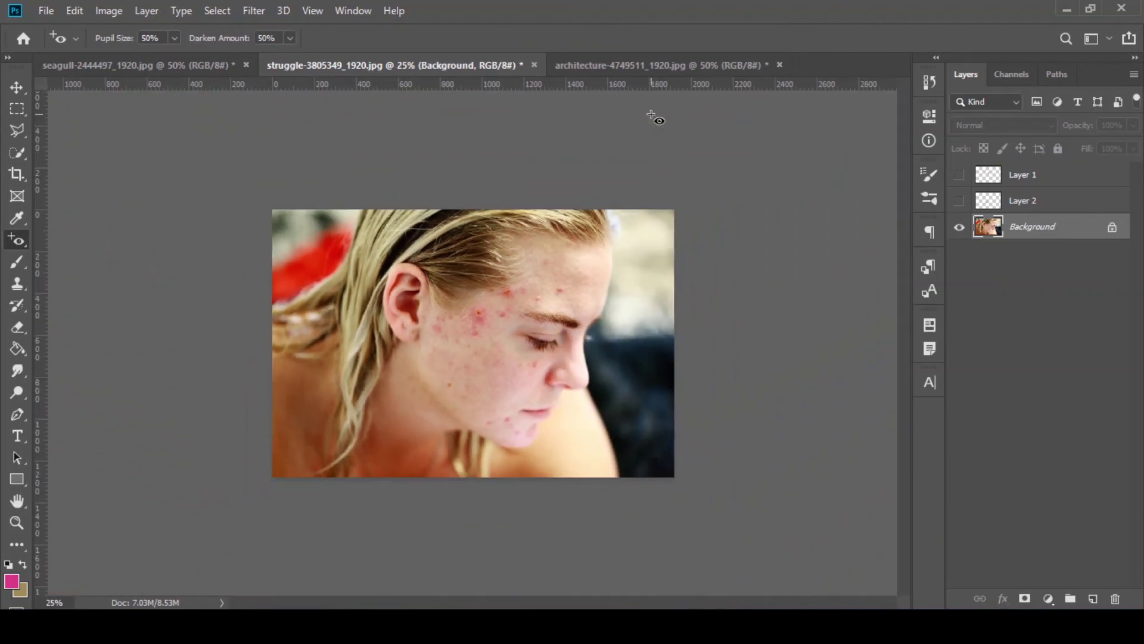
{"action": "key", "text": "ctrl+plus"}
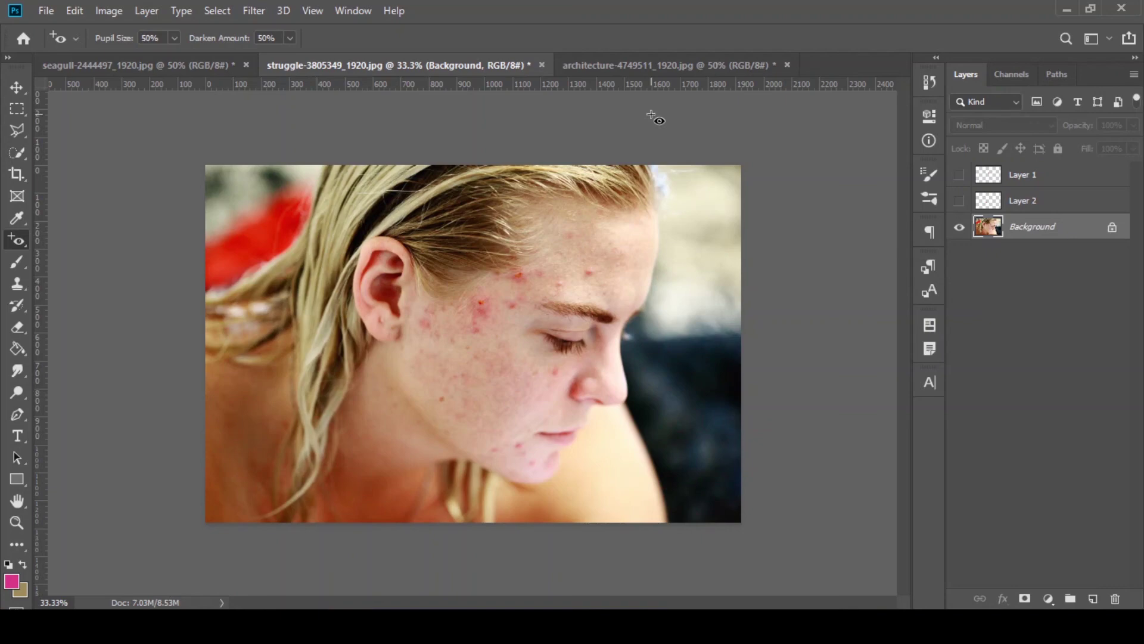
- Activate the Spot Healing Brush tool on the portrait and bring up the list of healing tools
{"action": "right_click", "coordinate": [18, 239]}
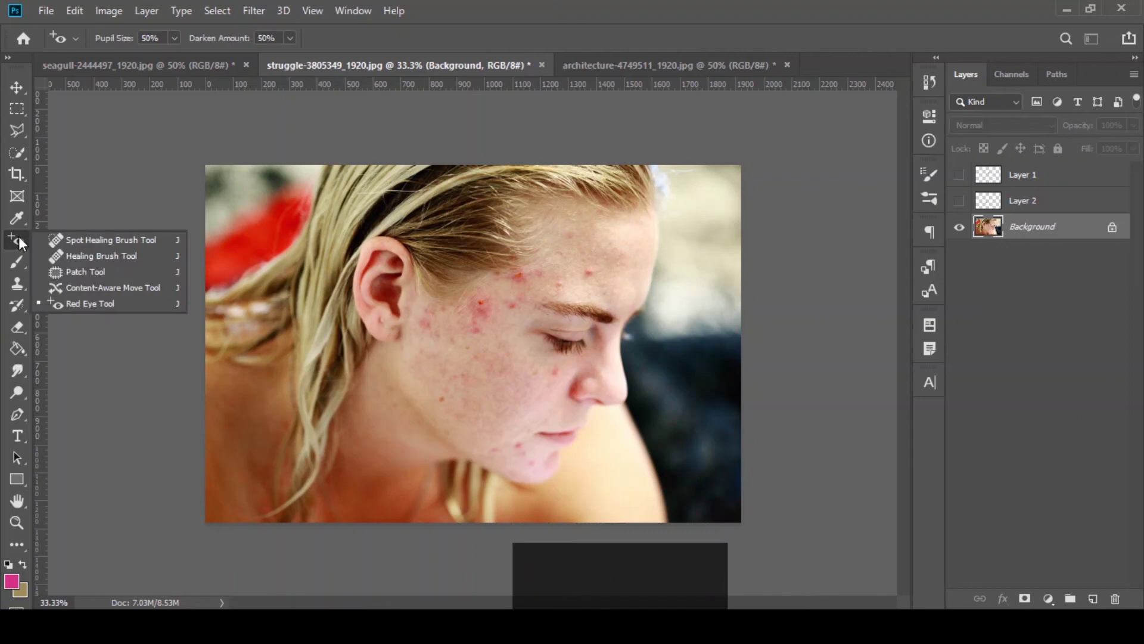
{"action": "left_click", "coordinate": [66, 240]}
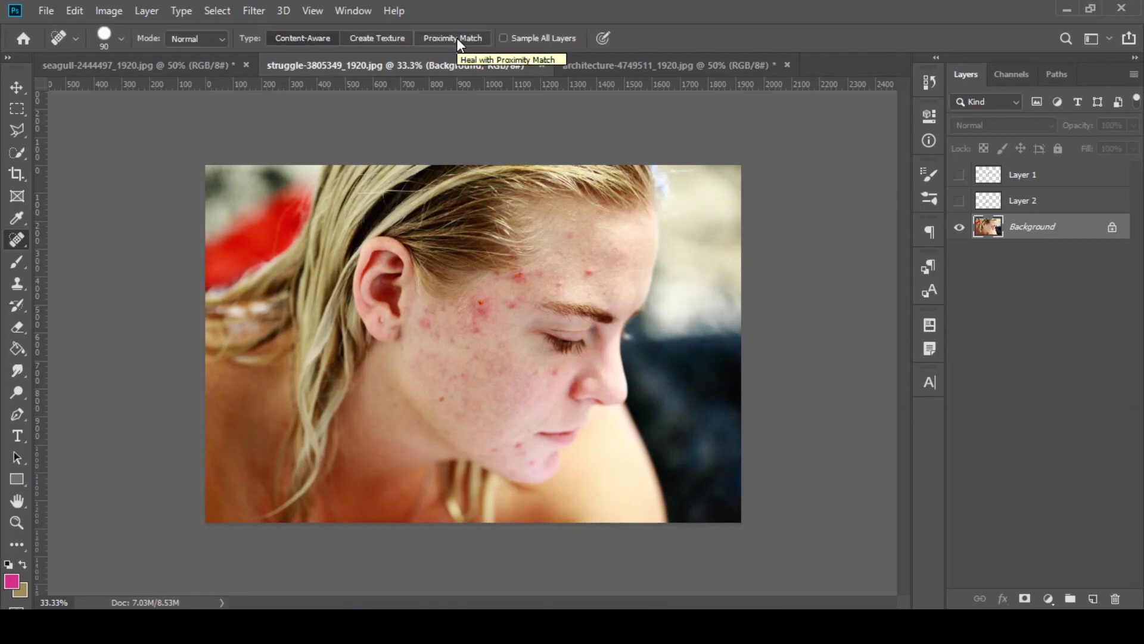
{"action": "left_click", "coordinate": [15, 241]}
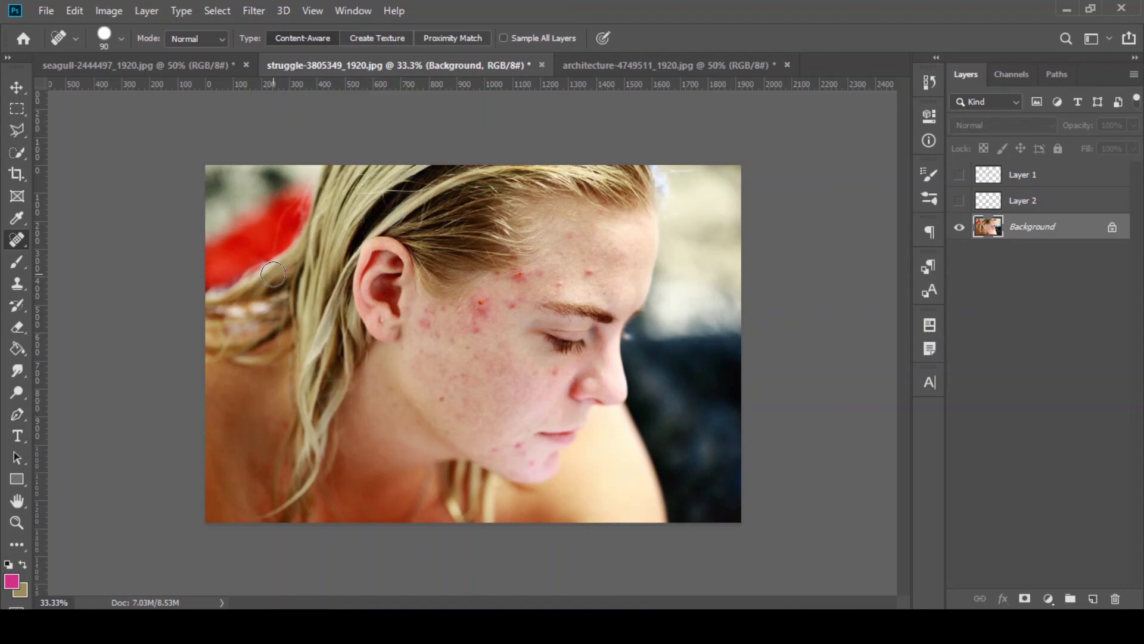
{"action": "right_click", "coordinate": [18, 241]}
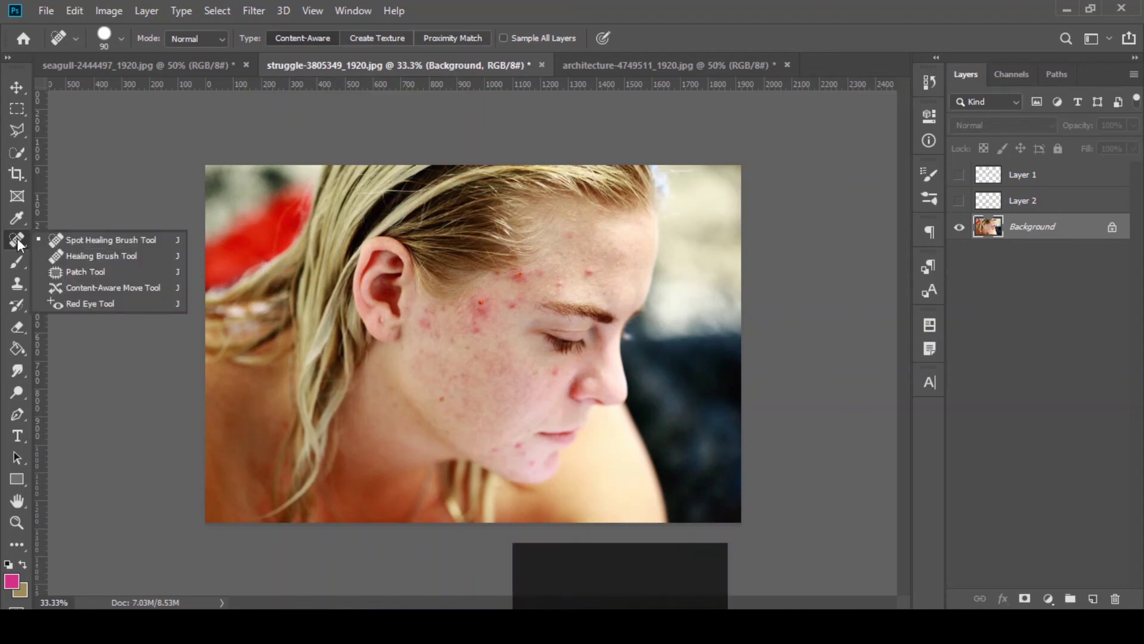